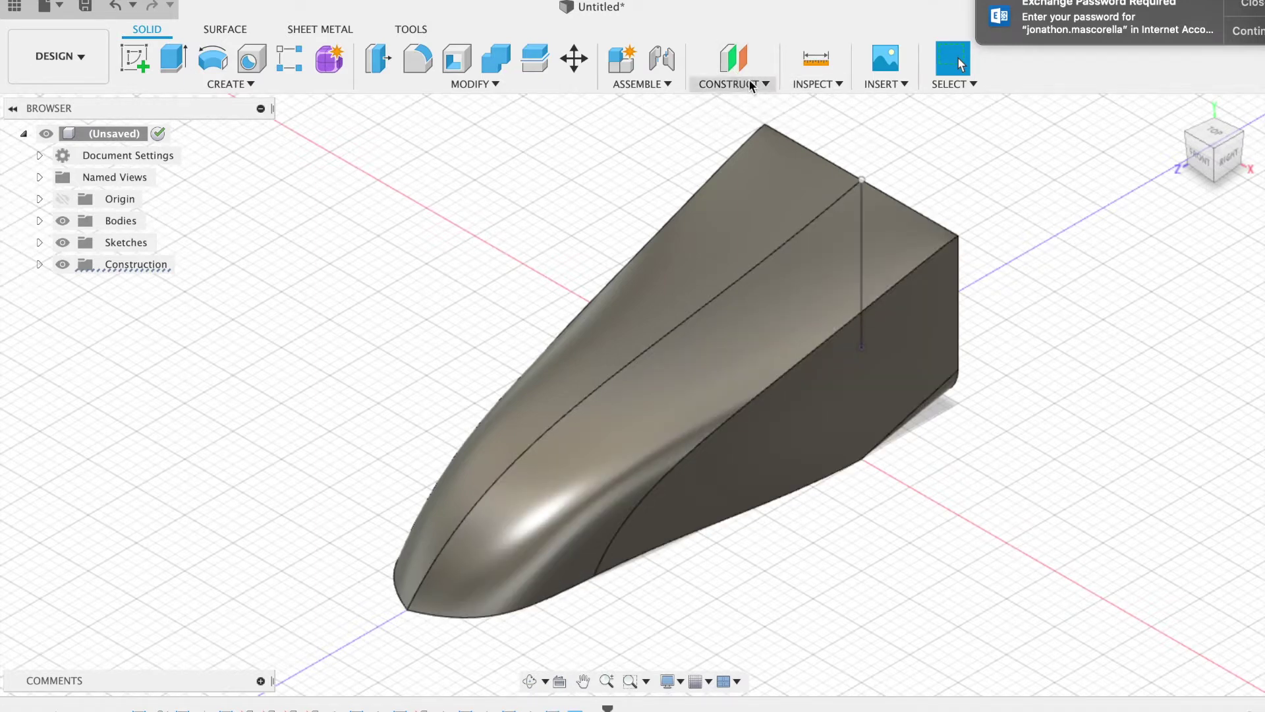
- Create an offset construction plane on the nose's flat centre face and start a new sketch
click(735, 66)
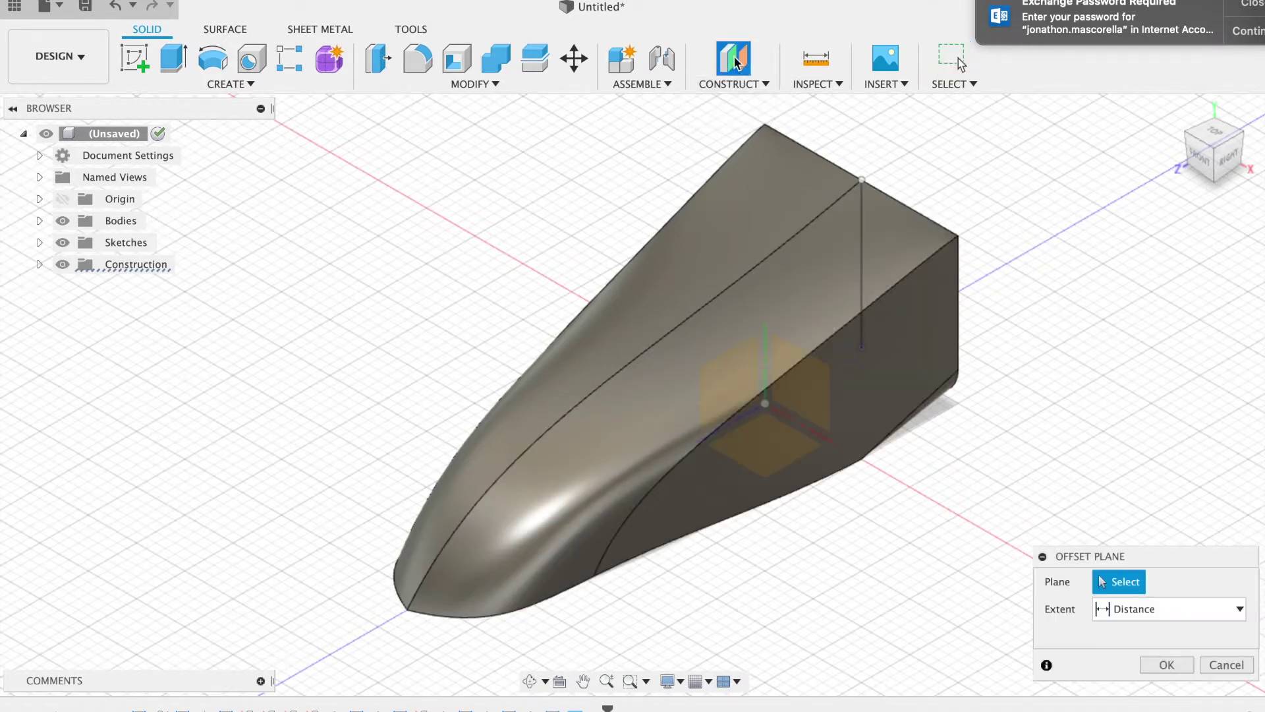
click(543, 443)
key(Return)
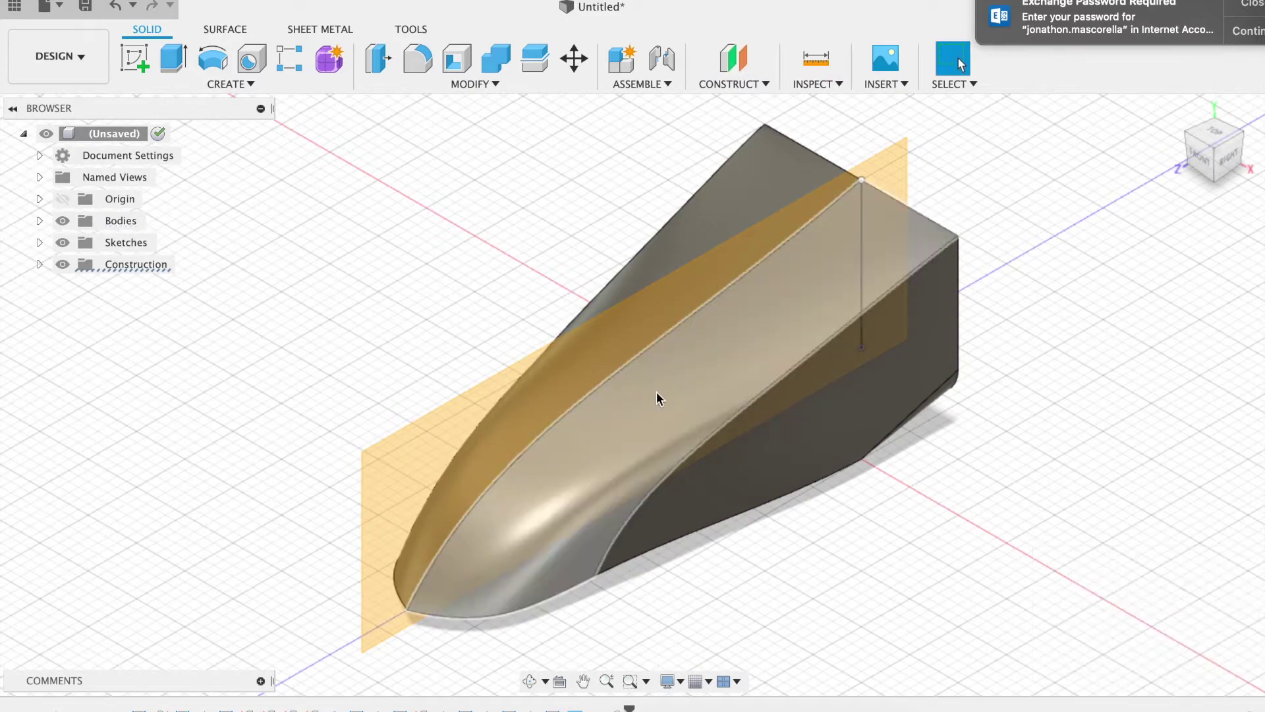
mouse_move(1205, 146)
mouse_down()
mouse_move(1231, 136)
mouse_move(1203, 145)
mouse_up()
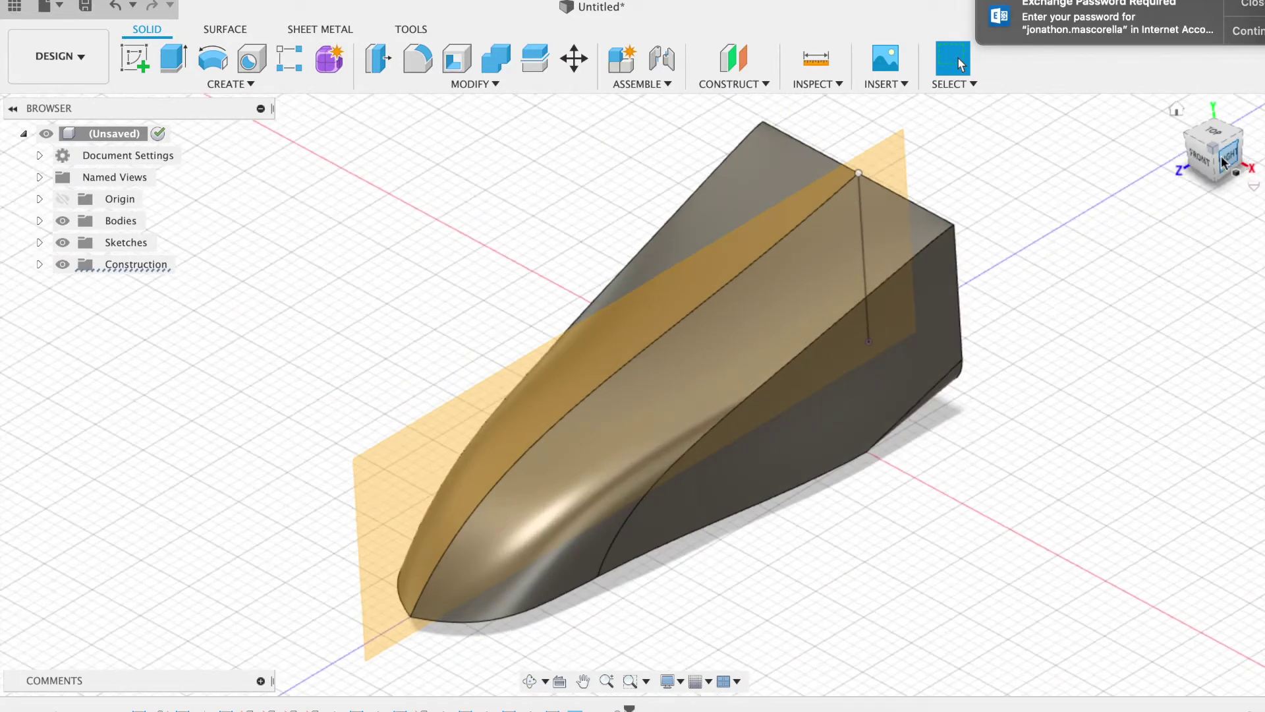
click(233, 86)
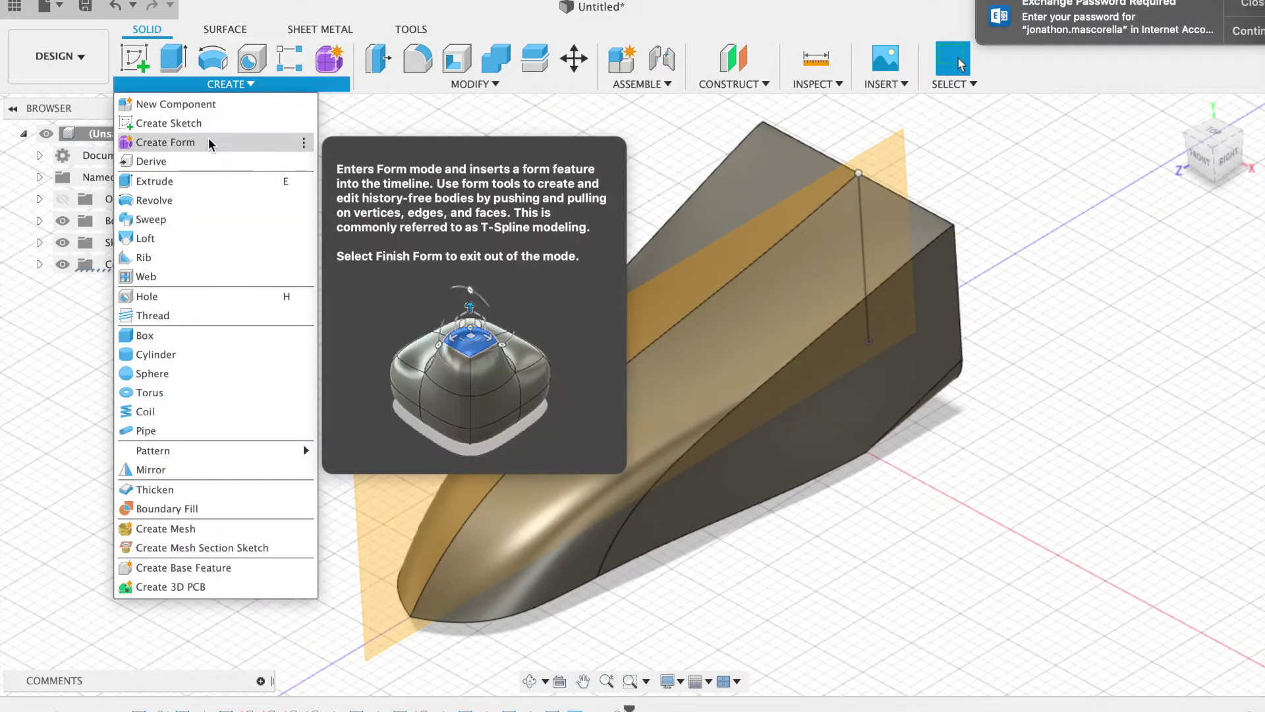
click(224, 122)
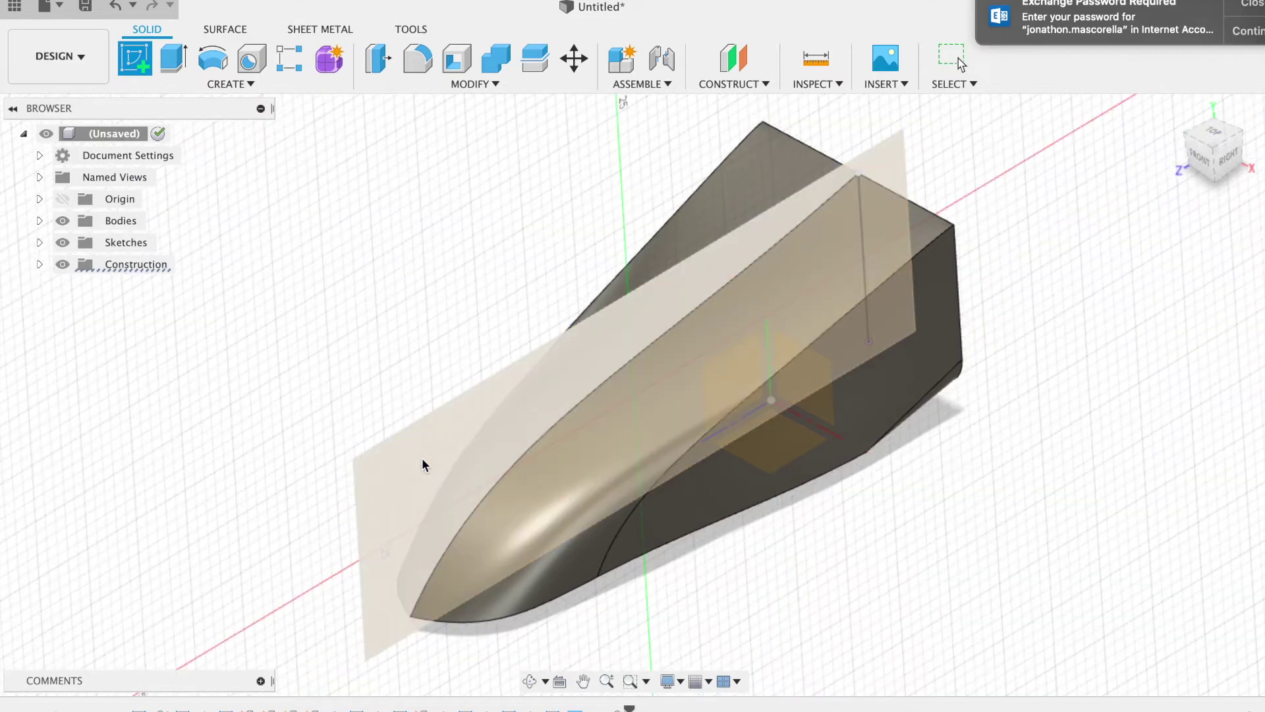
- On the centre plane, draw a closed fit-point spline airfoil loop near the nose's lower front
click(422, 457)
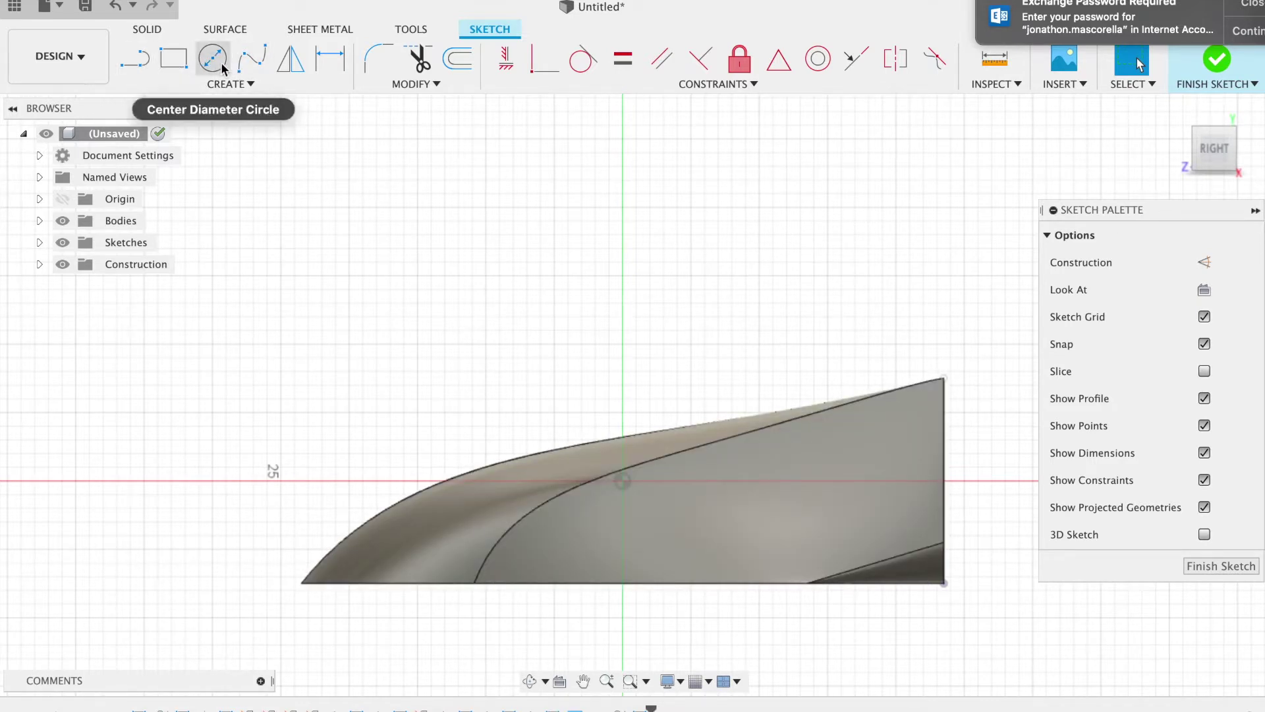
click(251, 59)
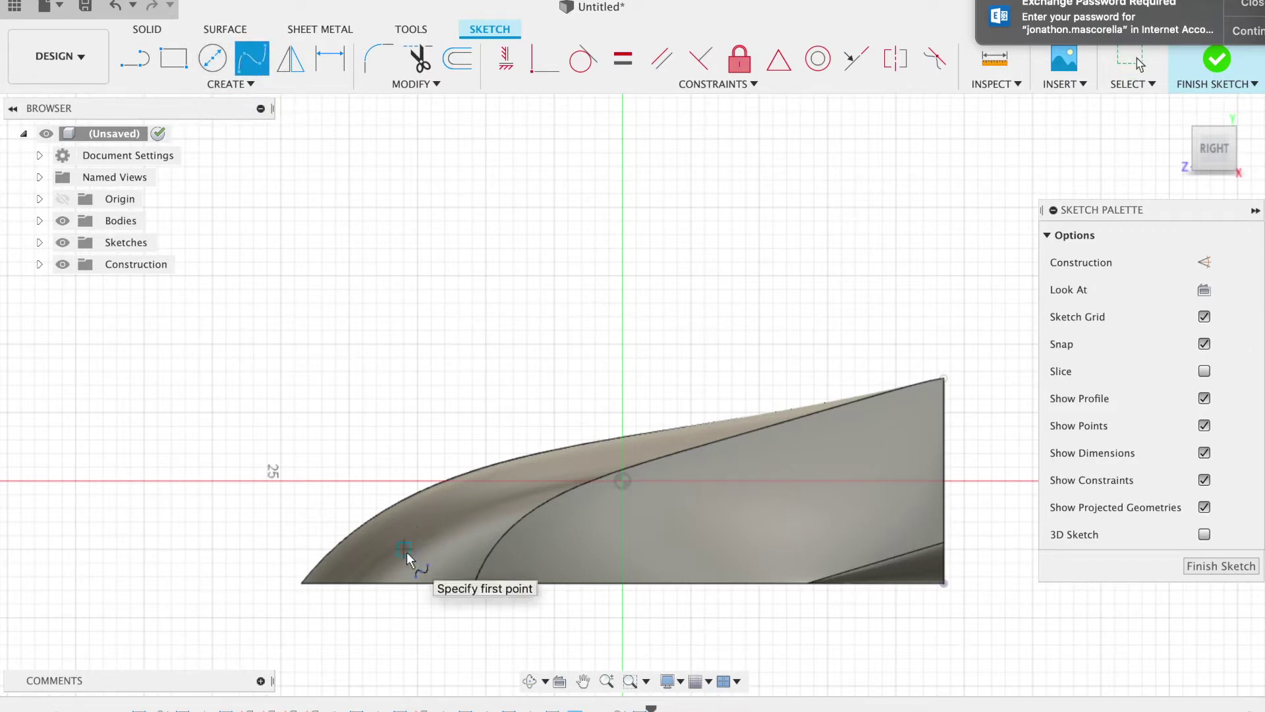
click(496, 508)
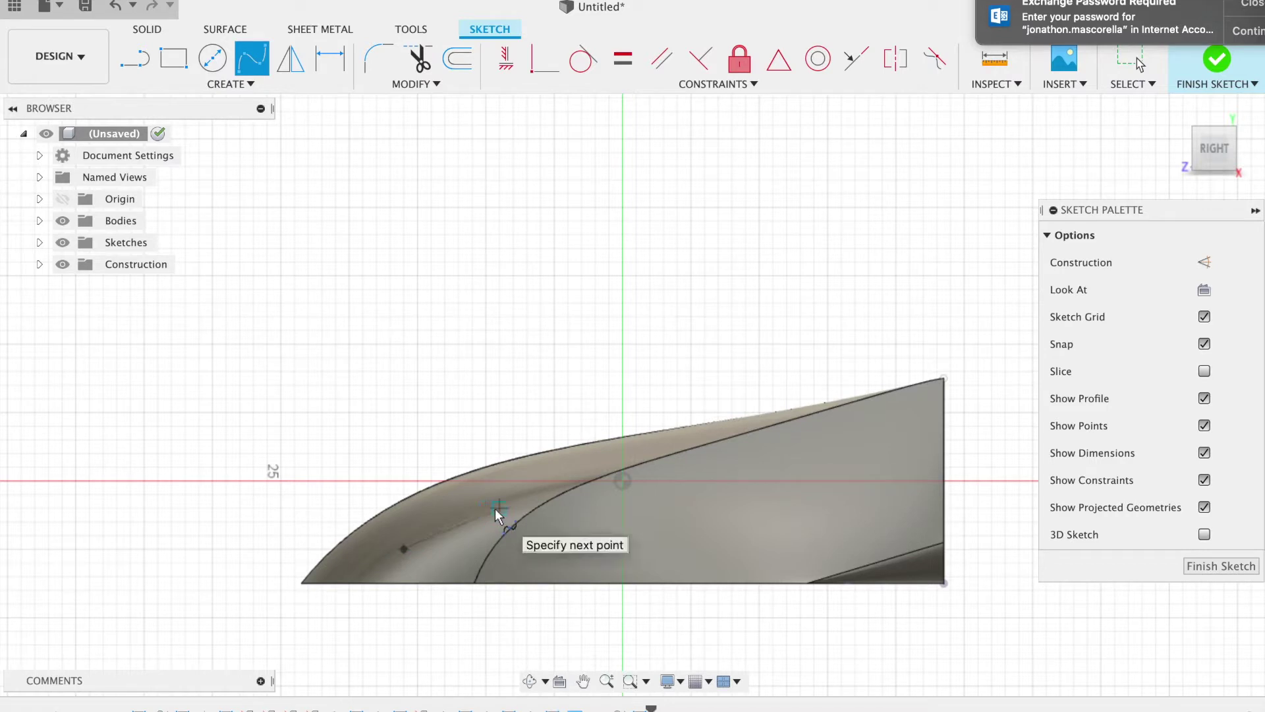
click(507, 501)
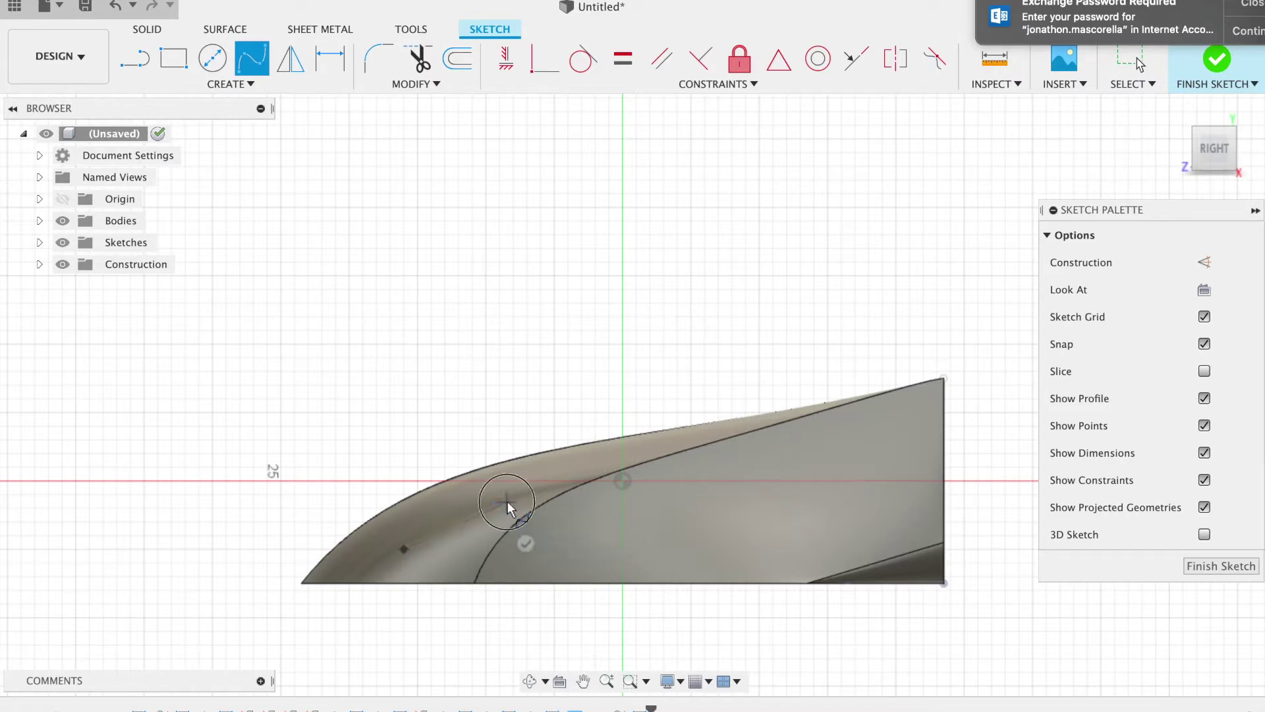
click(460, 548)
click(401, 551)
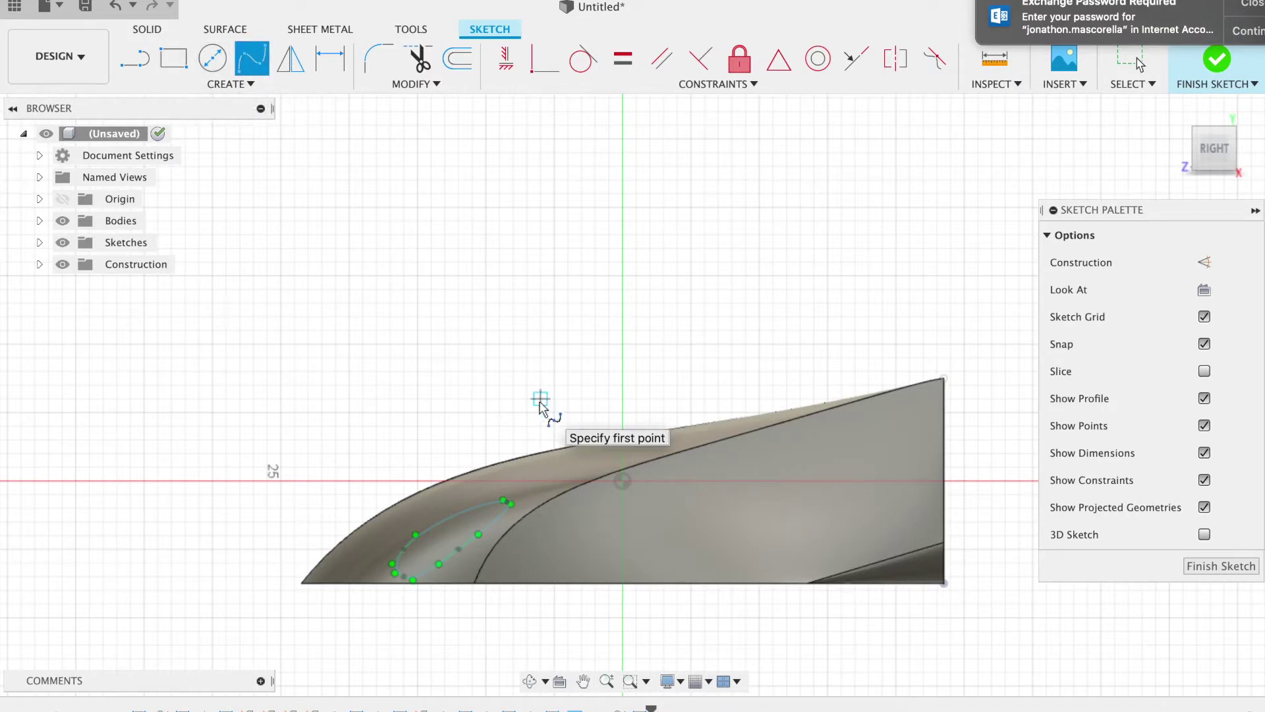
key(Escape)
click(512, 505)
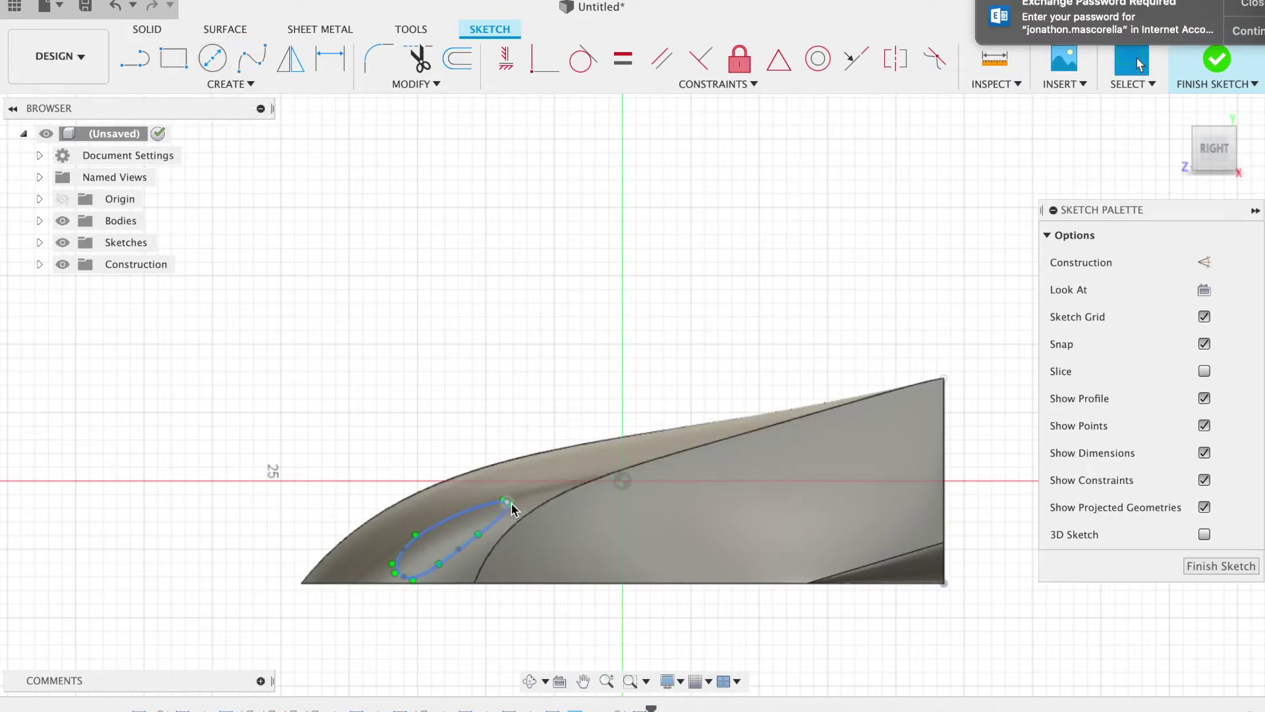
- Drag the airfoil spline's rear fit point down the body edge to about Y 3.50, Z 18.50 mm
click(517, 517)
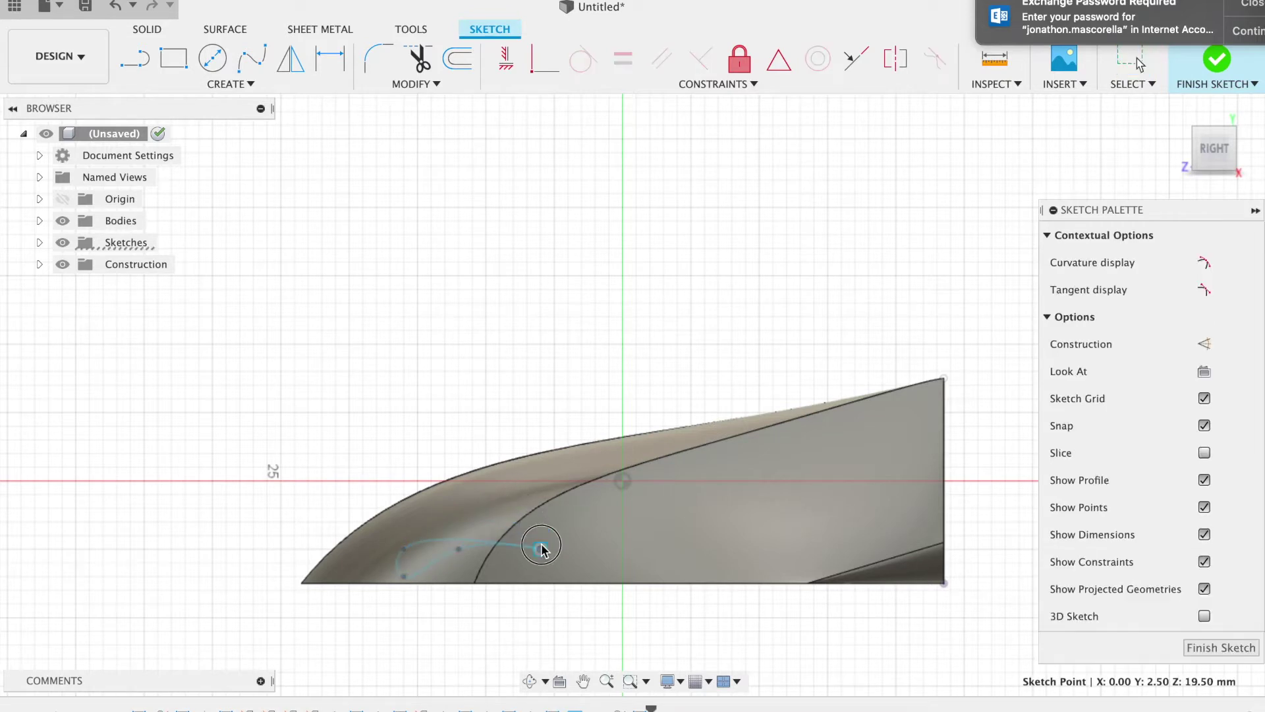
drag(535, 518, 535, 519)
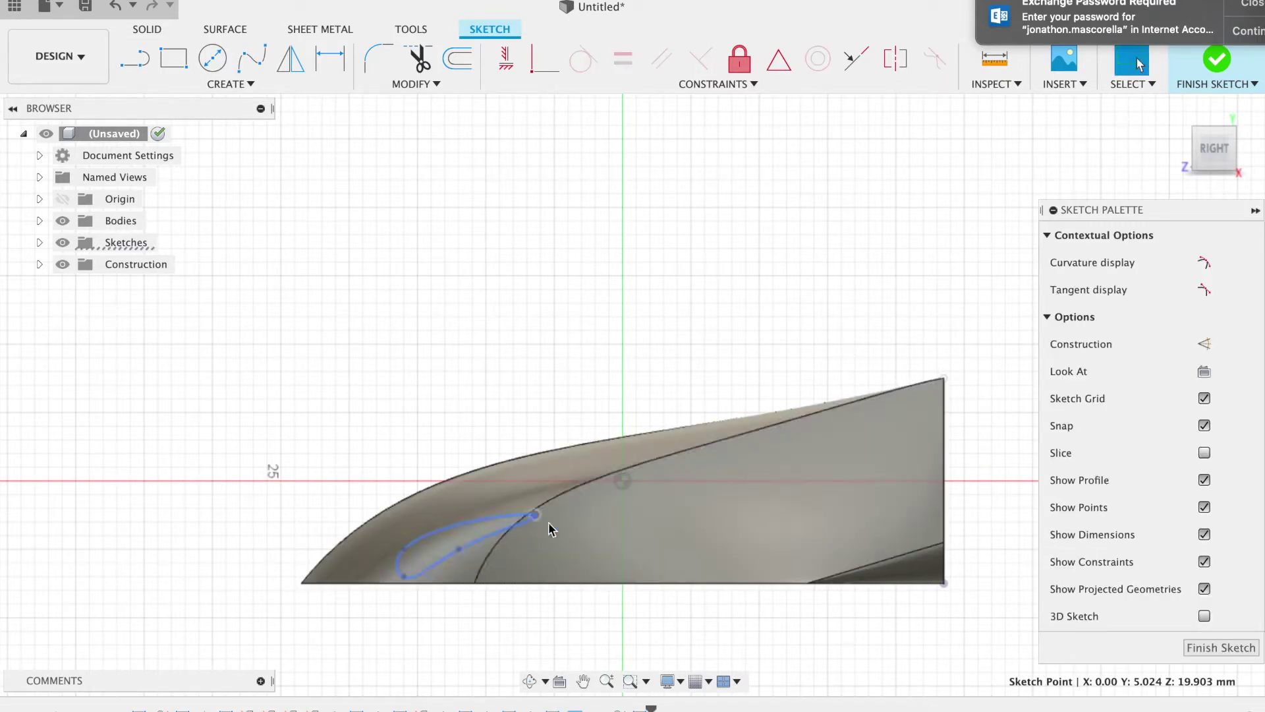
click(474, 537)
click(472, 546)
key(Escape)
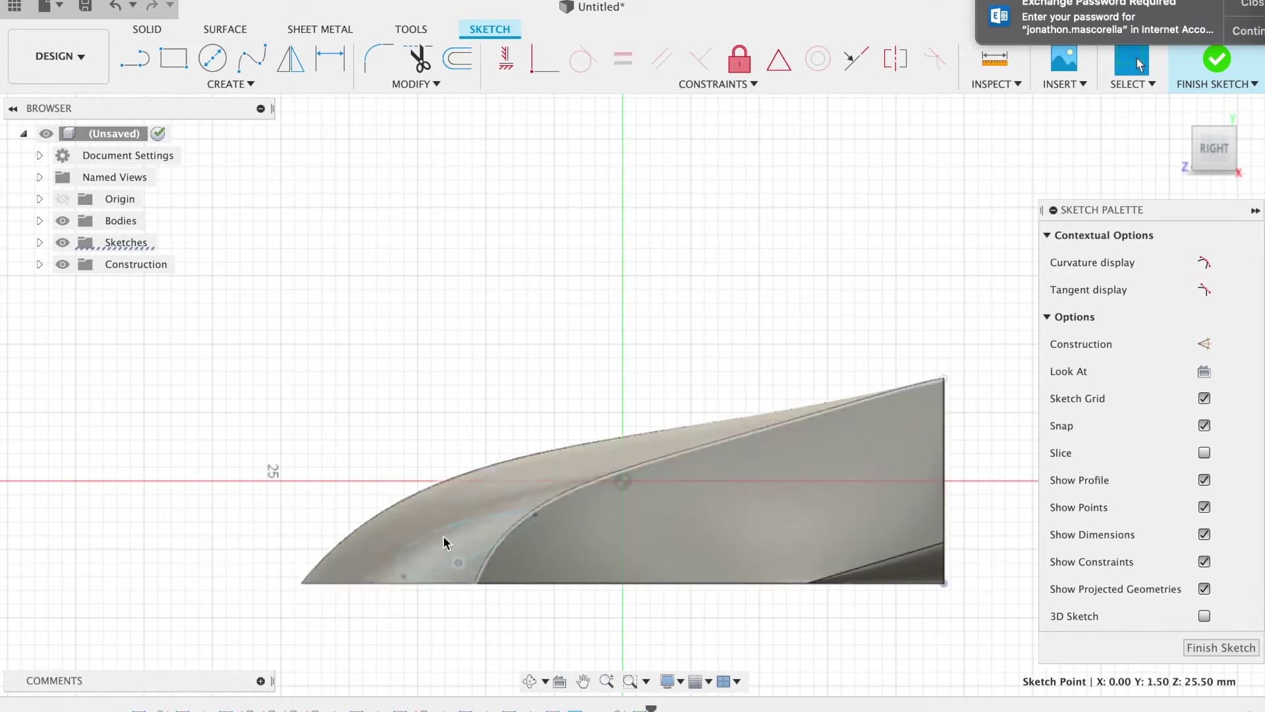
mouse_move(536, 515)
mouse_down()
mouse_move(534, 541)
mouse_move(552, 545)
mouse_up()
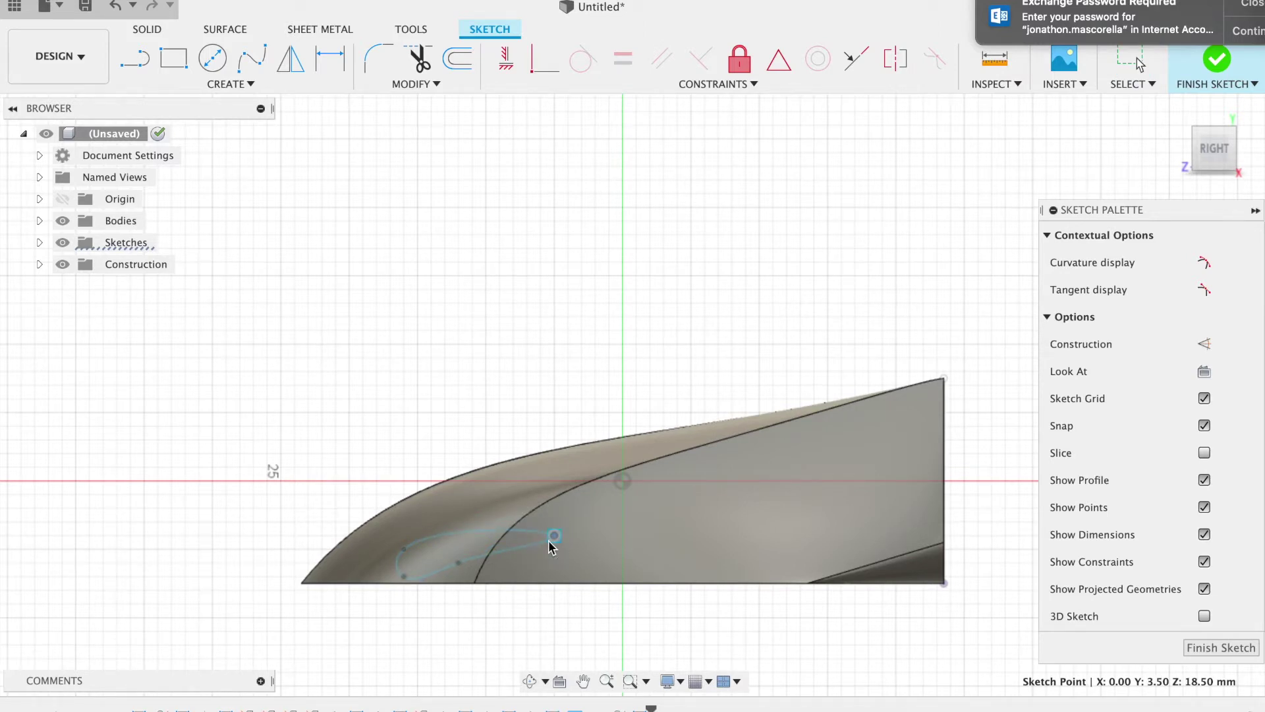
drag(551, 546, 551, 544)
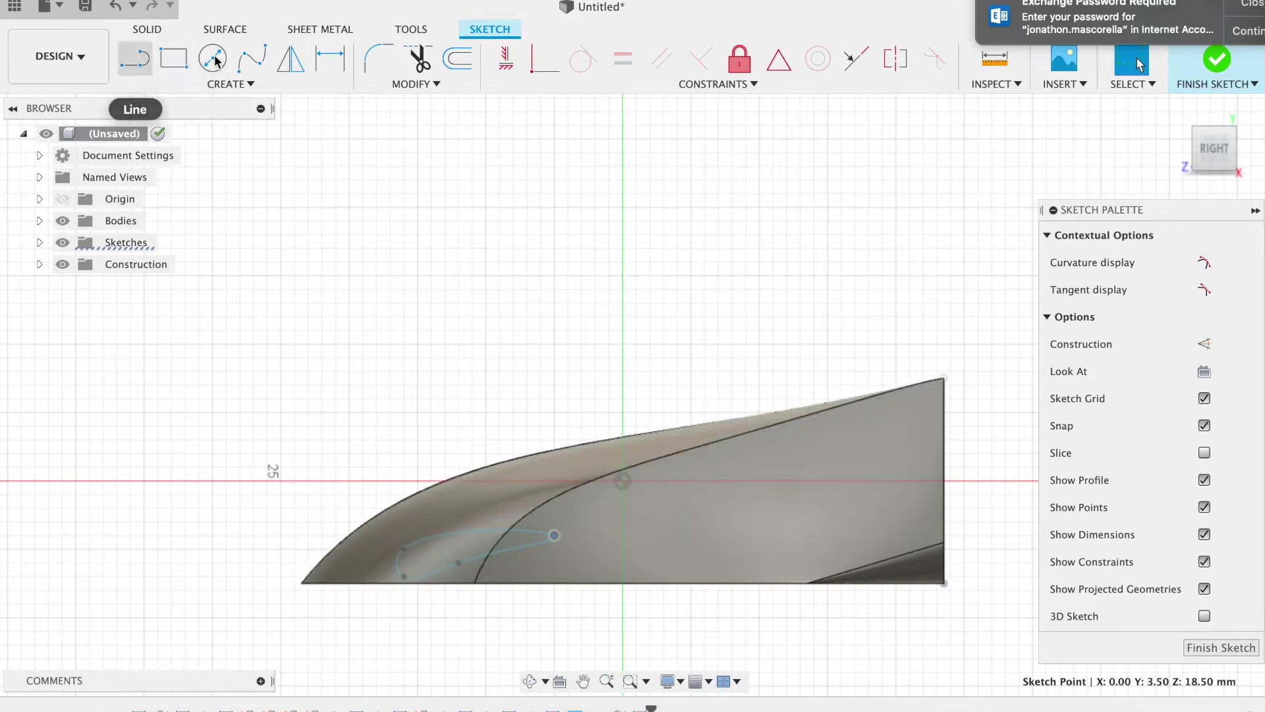
- Draw a second, larger closed fit-point spline airfoil higher and further back on the nose
click(250, 58)
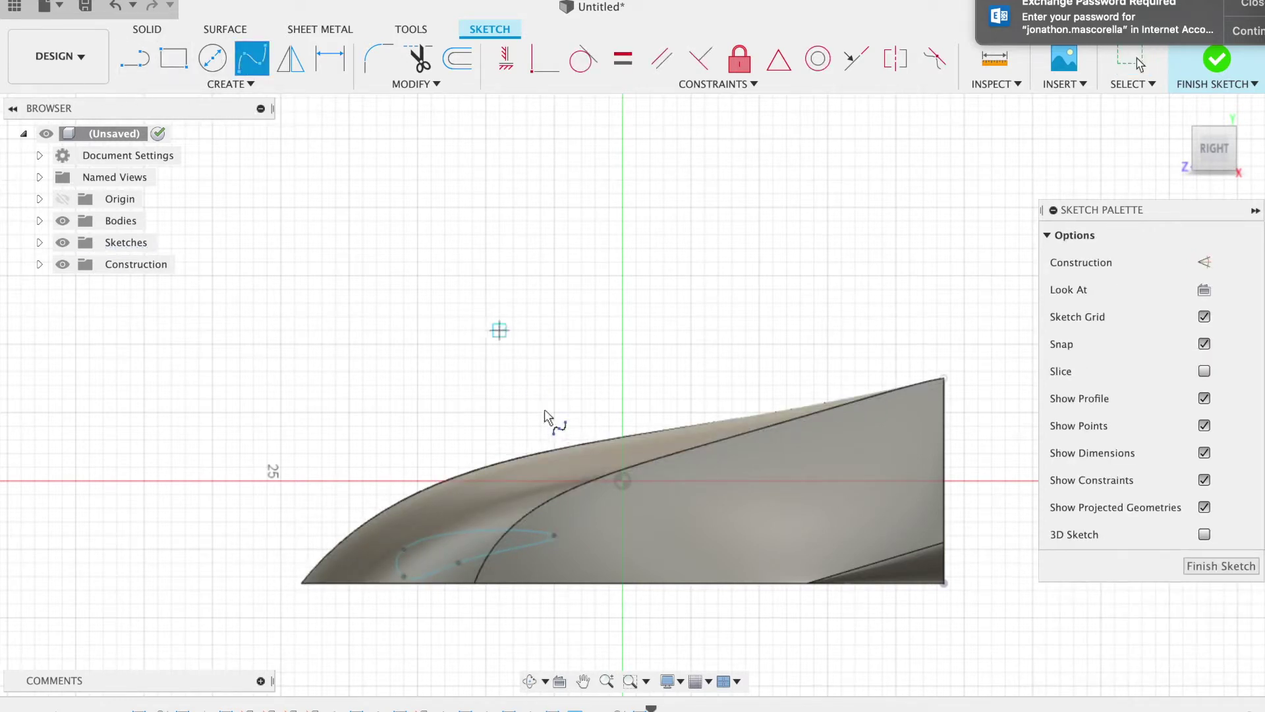
click(527, 498)
click(663, 479)
click(719, 509)
click(610, 522)
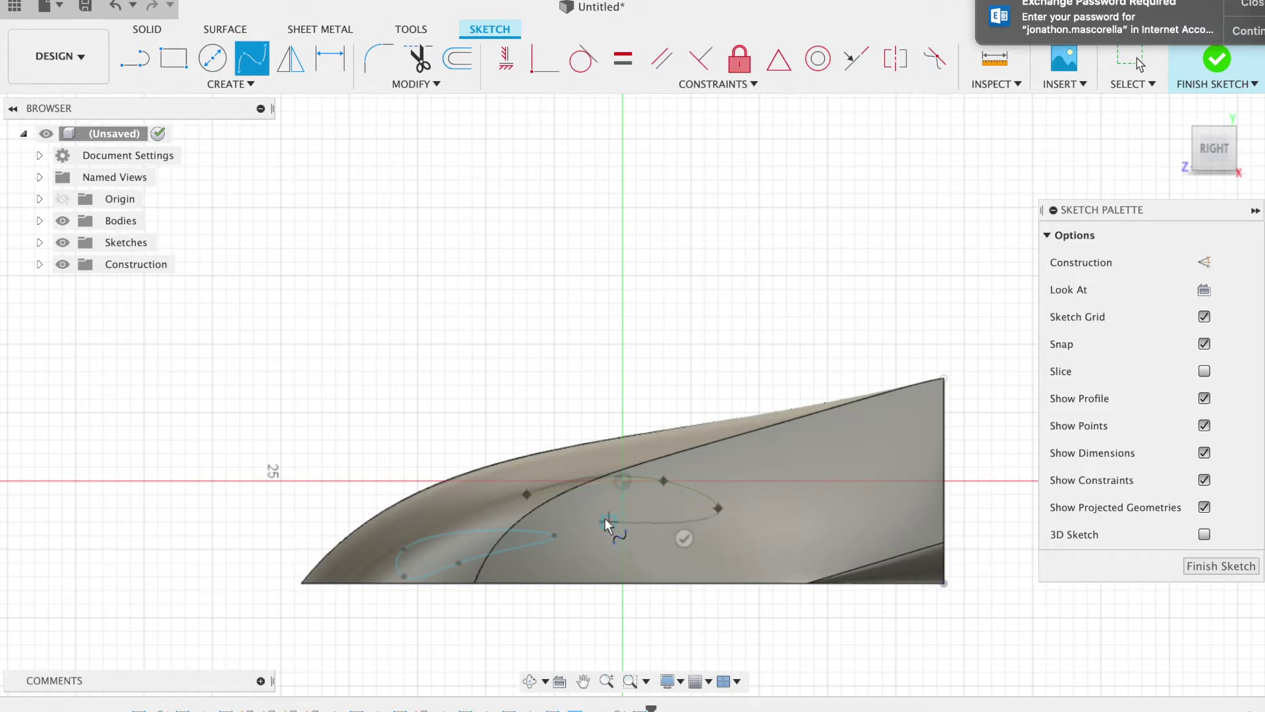
click(528, 494)
click(529, 489)
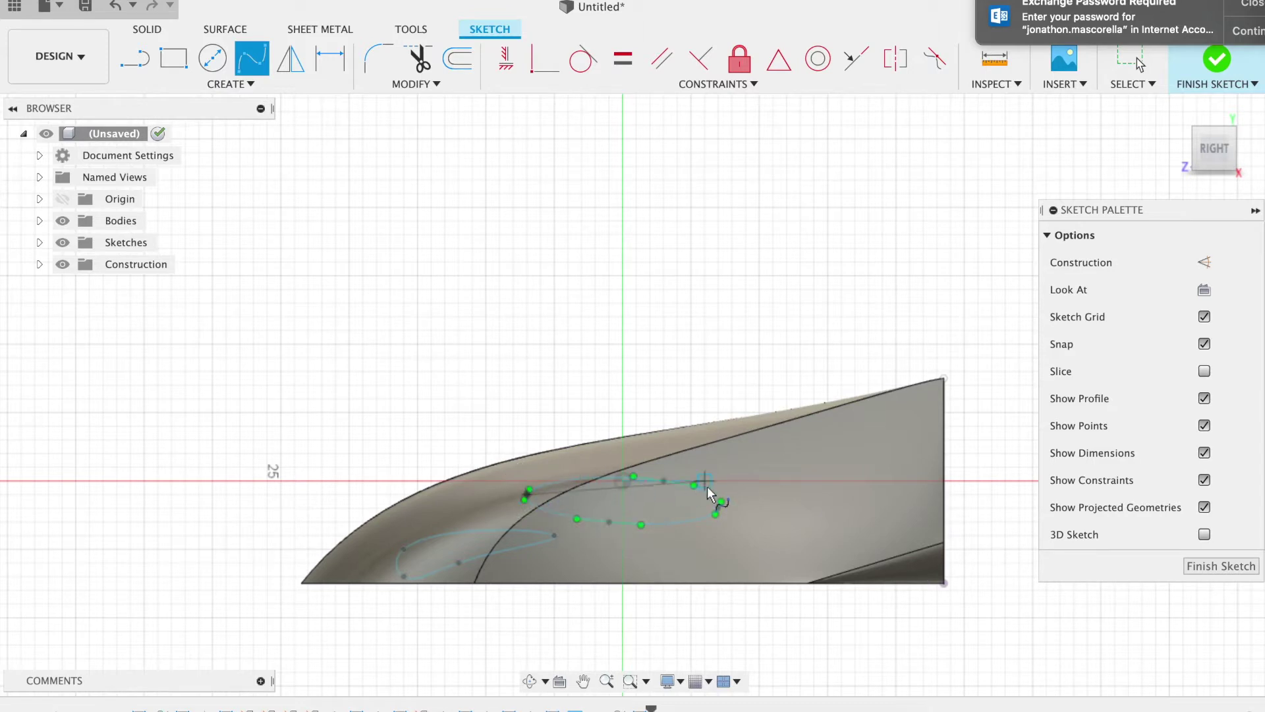
key(Escape)
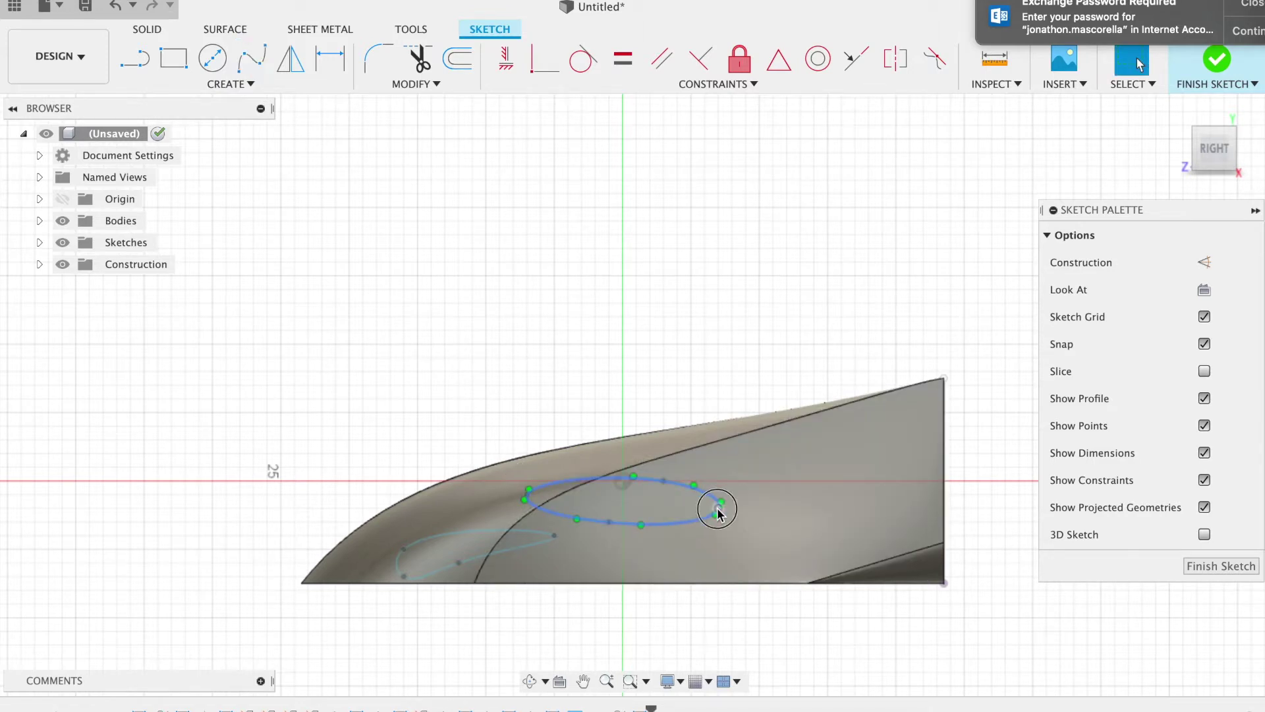
- Drag the second airfoil's trailing and lower fit points to reshape it, then finish the sketch
mouse_move(718, 514)
mouse_down()
mouse_move(709, 539)
mouse_move(719, 530)
mouse_up()
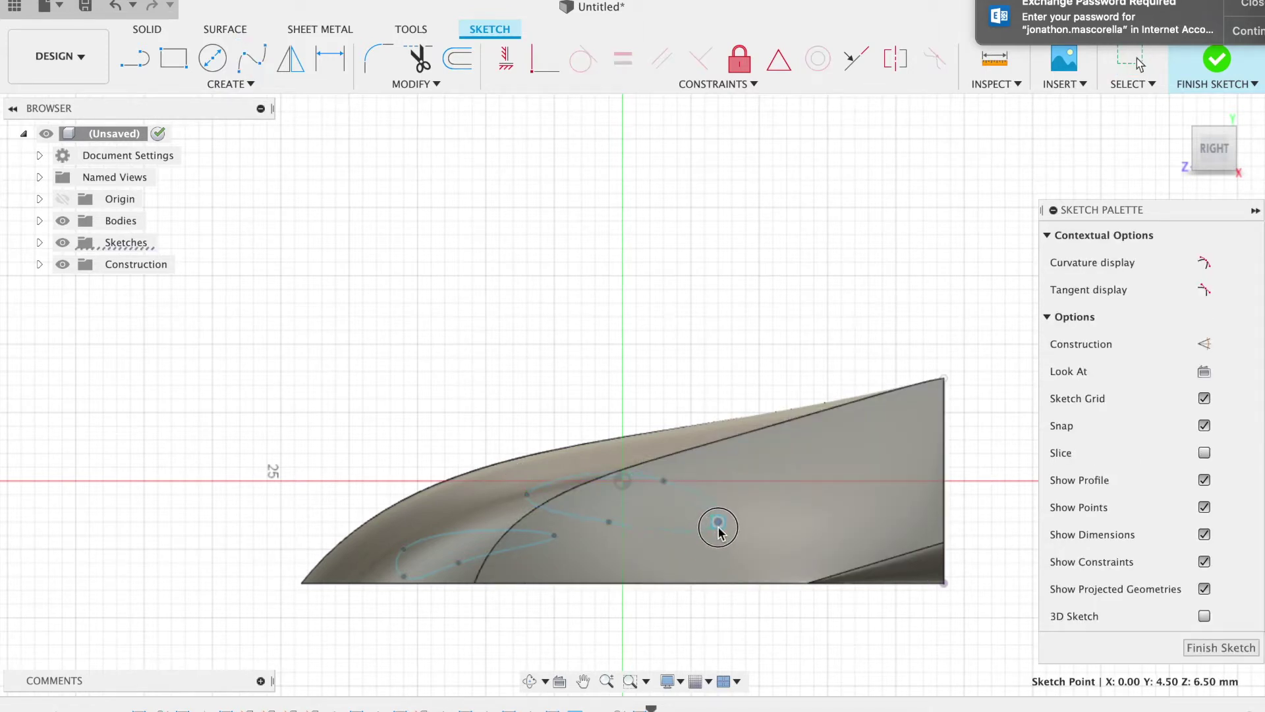
drag(608, 522, 635, 508)
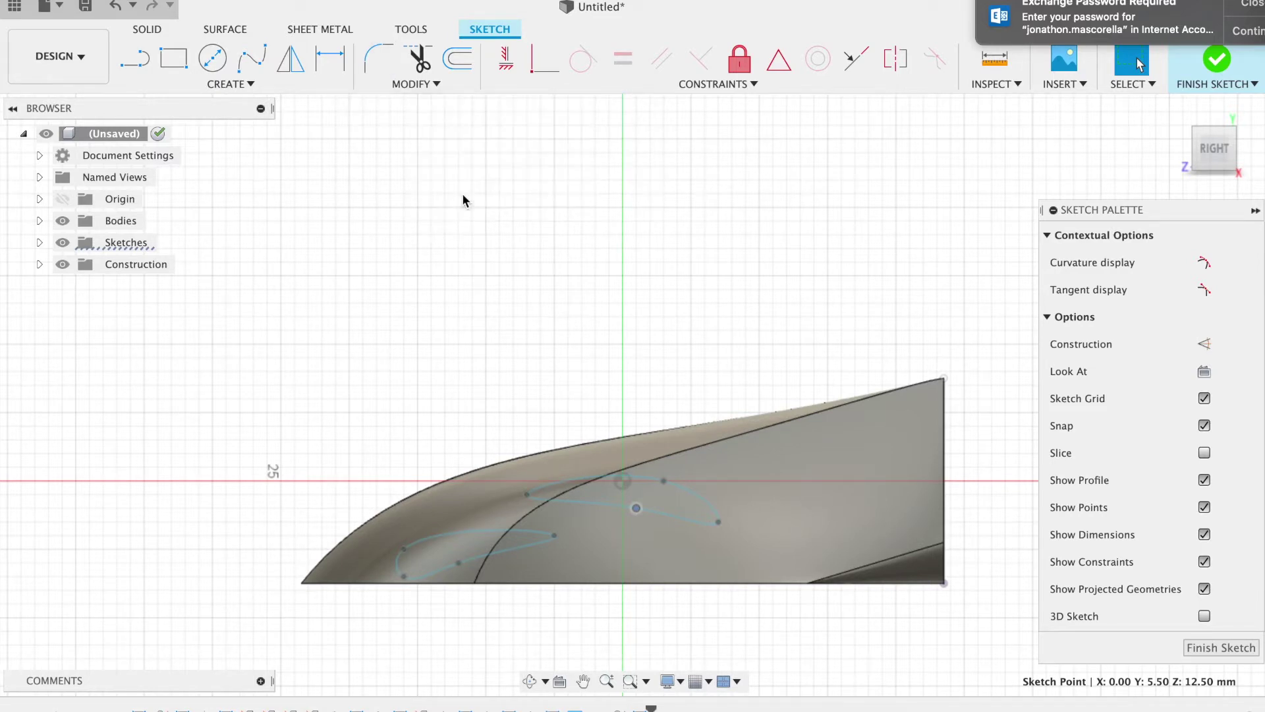
click(1216, 66)
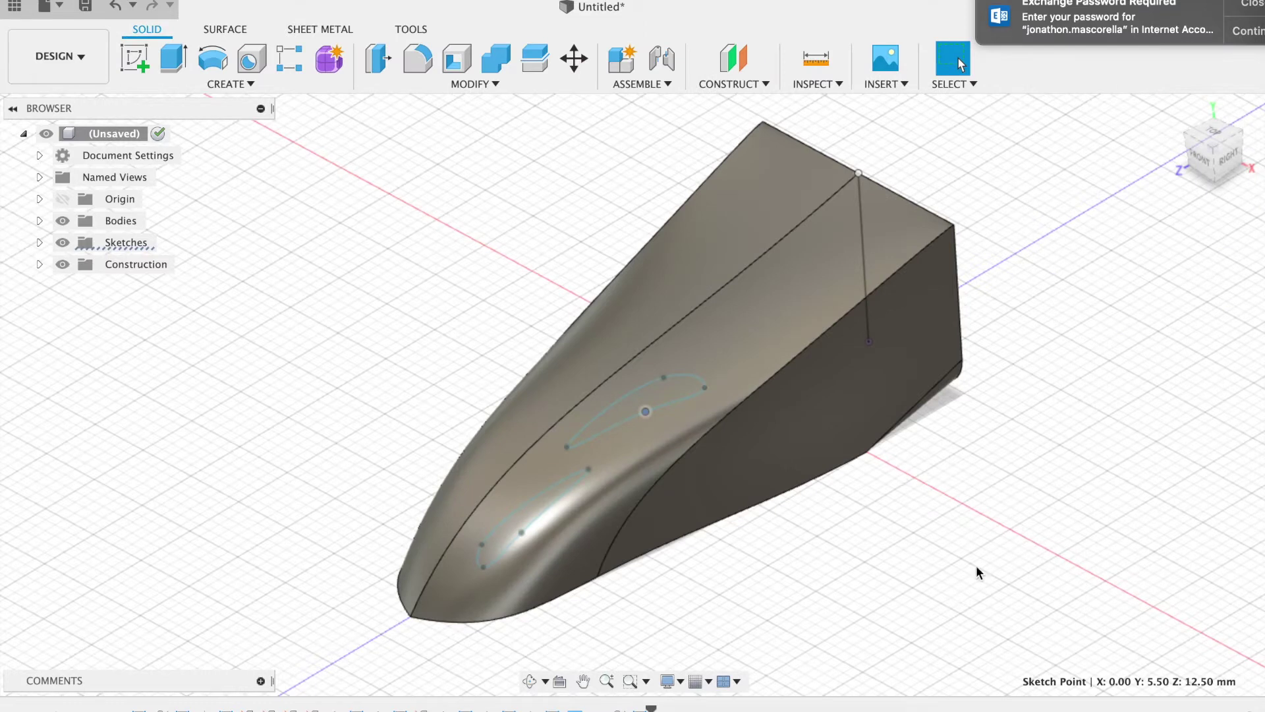
- Add a construction plane offset -20 mm from the nose's centre face and start a sketch on it
click(732, 63)
click(542, 448)
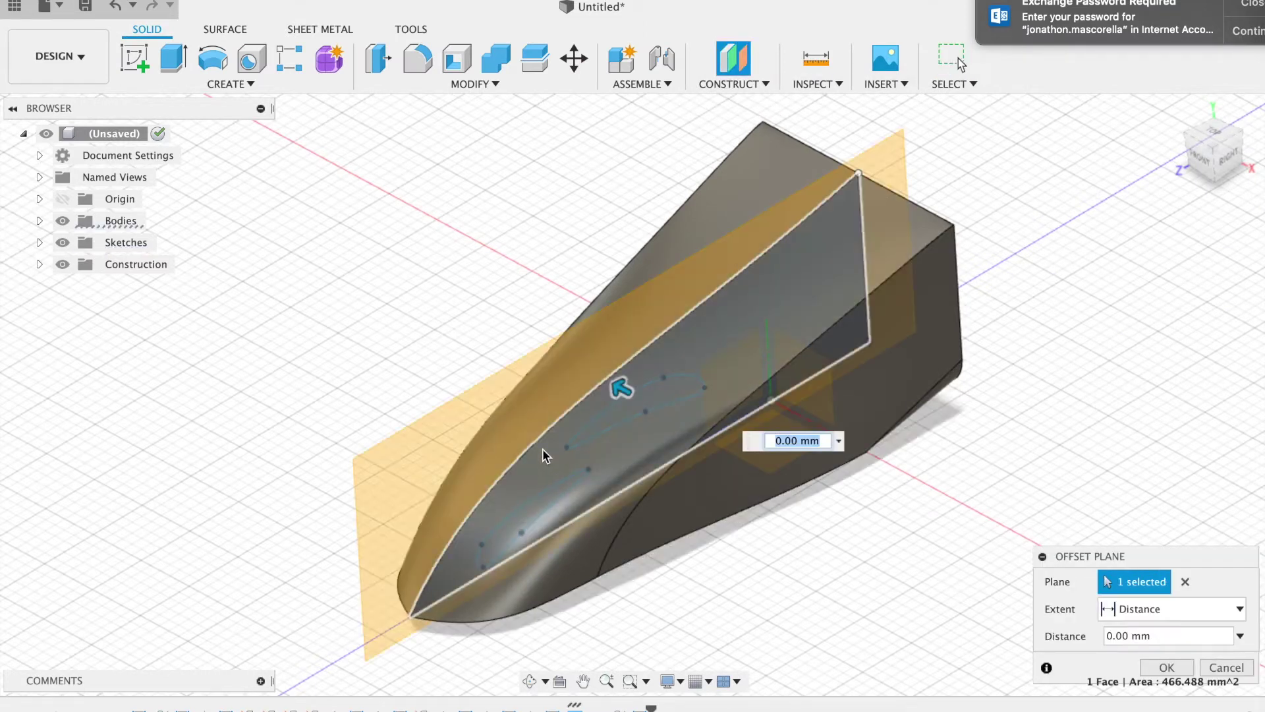
drag(617, 396, 827, 527)
text(20)
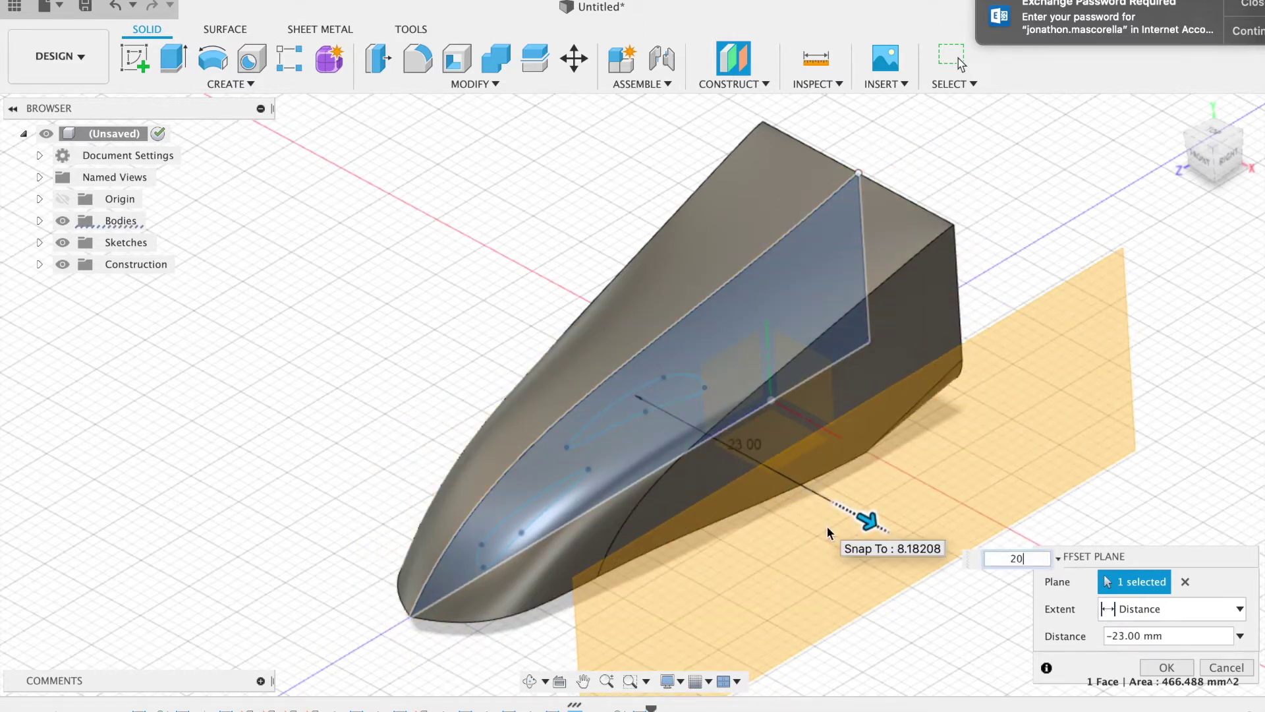
text( mm)
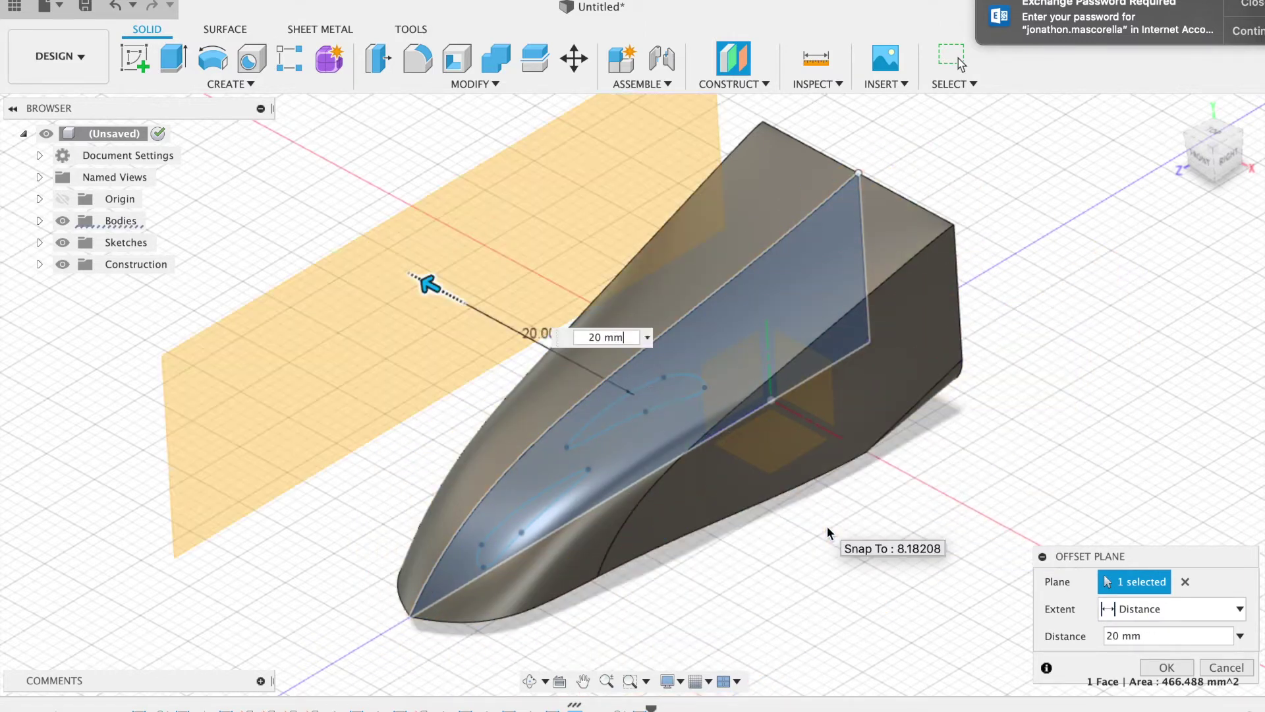
text(-)
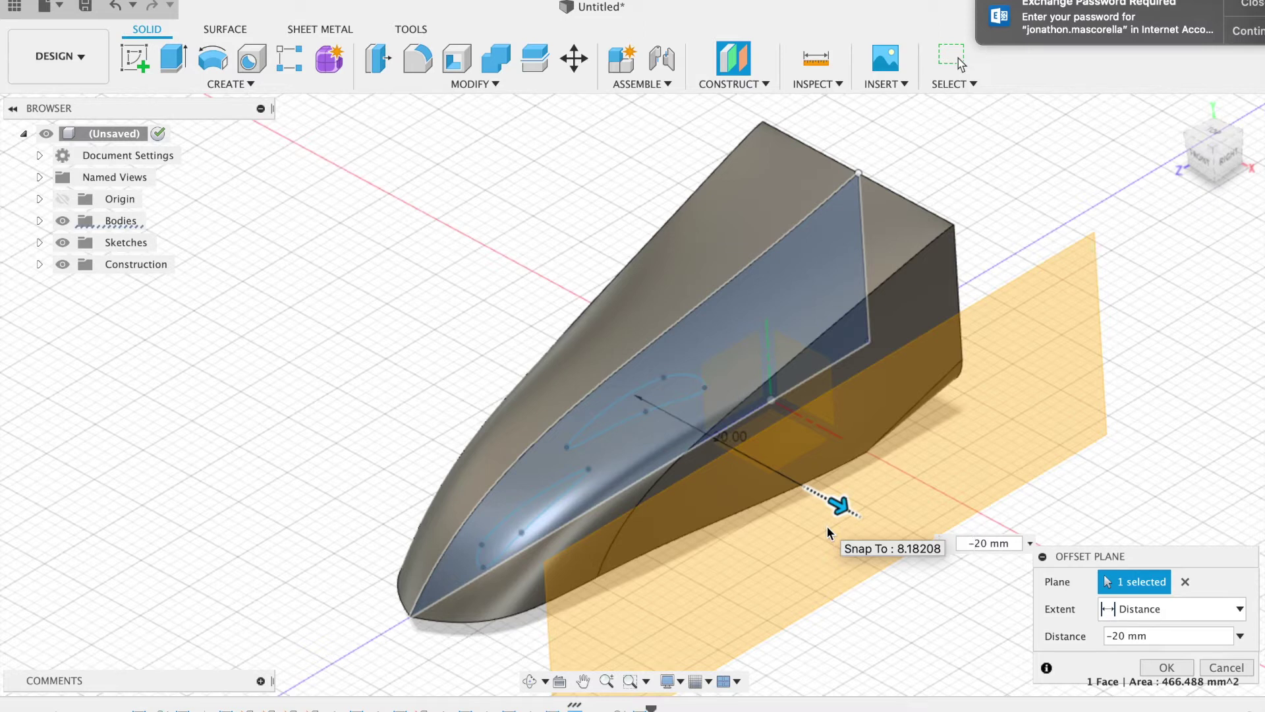
key(Return)
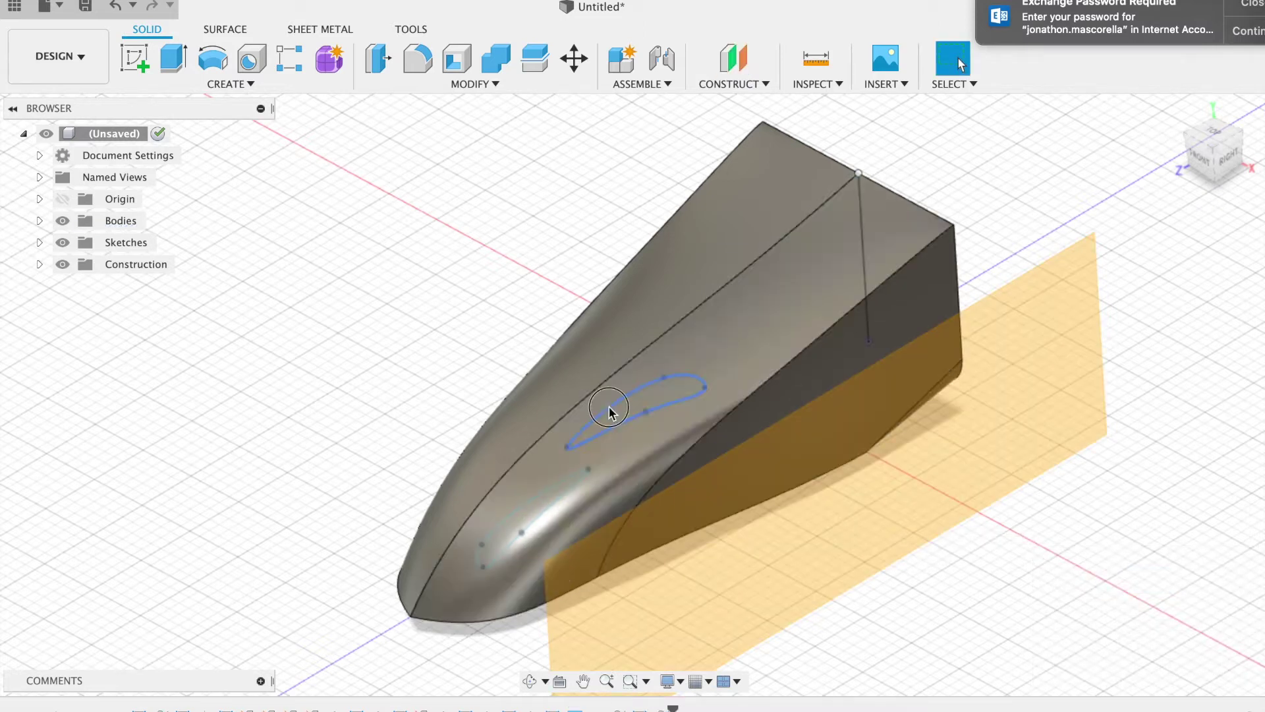
key(s)
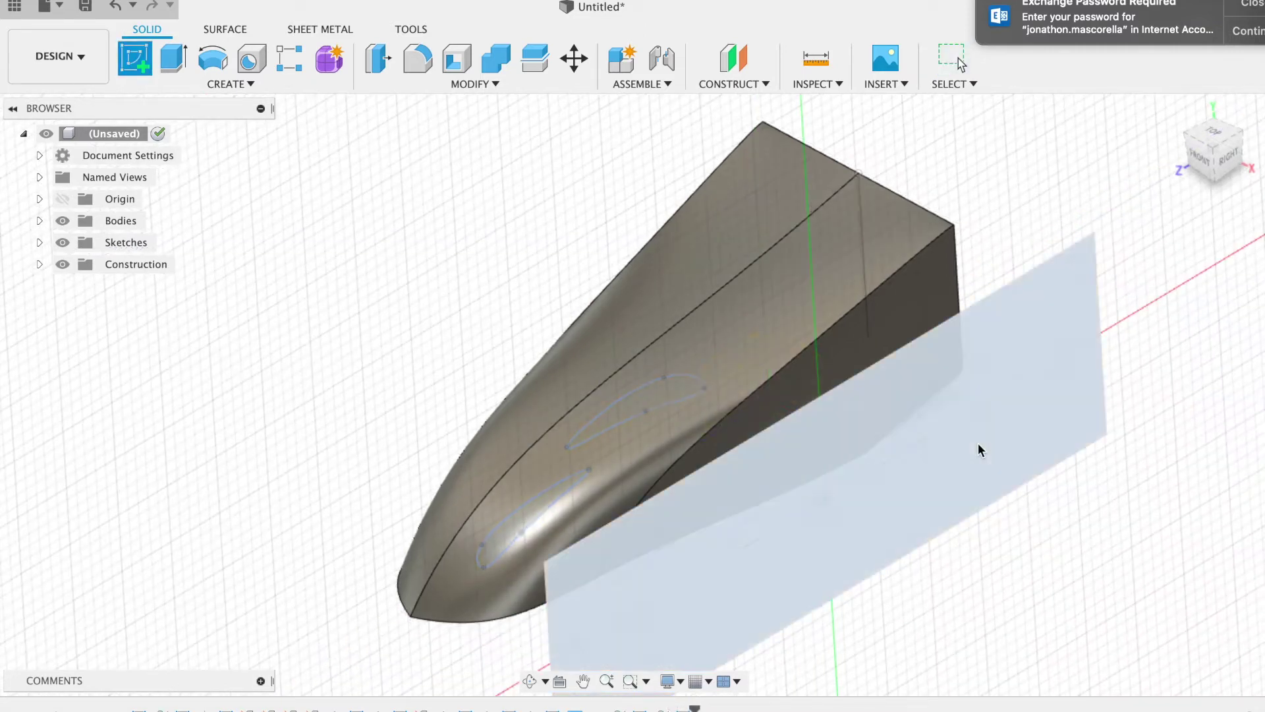
click(978, 443)
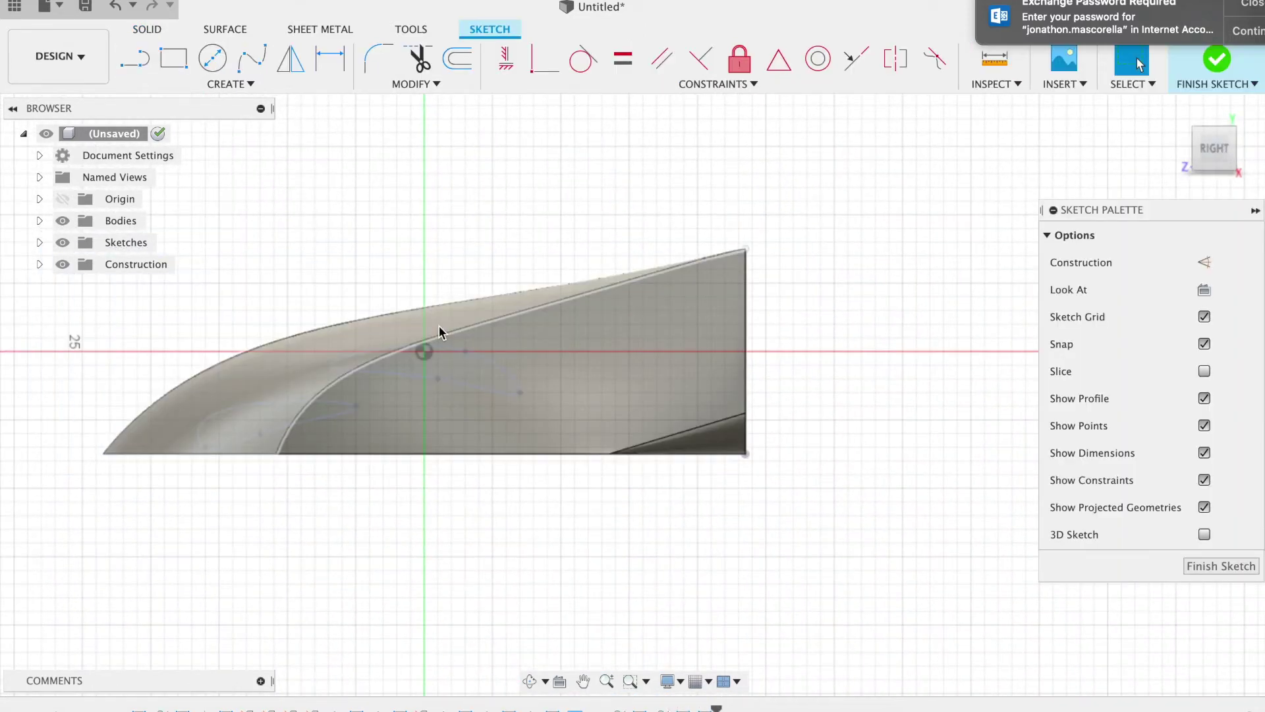
- Project the upper and lower-left airfoil loops into the sketch
key(p)
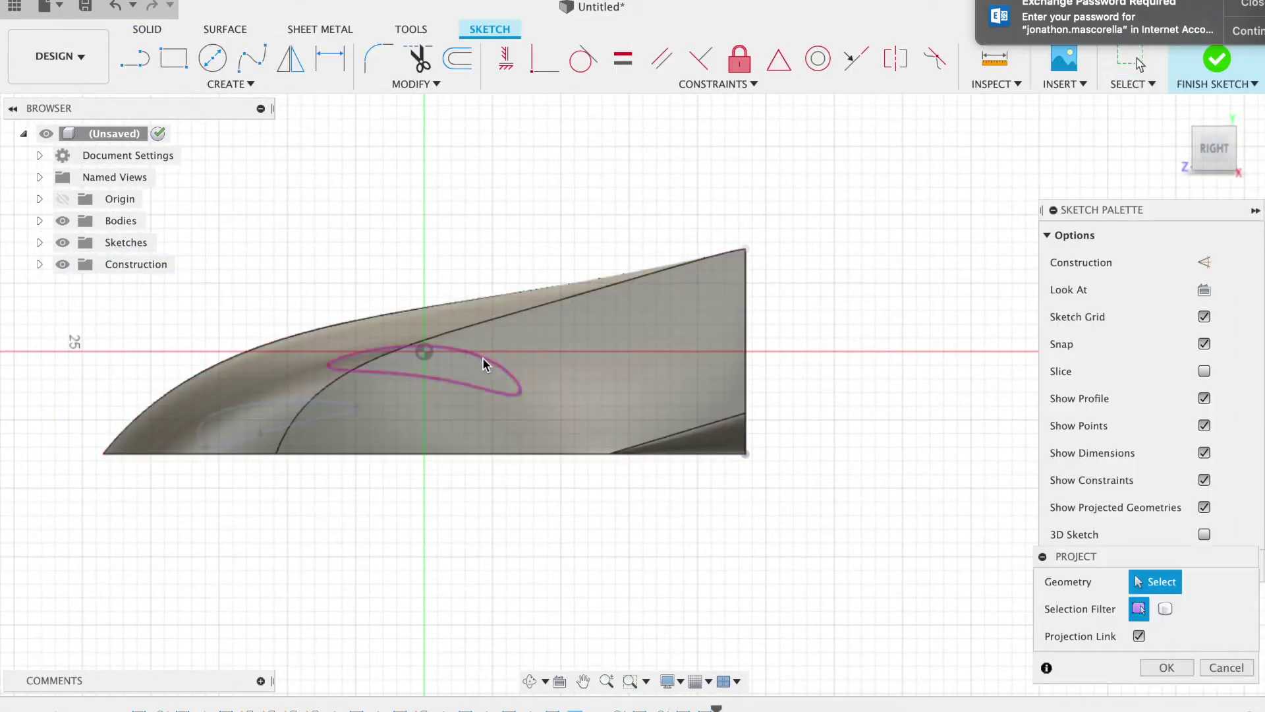
click(483, 364)
click(273, 409)
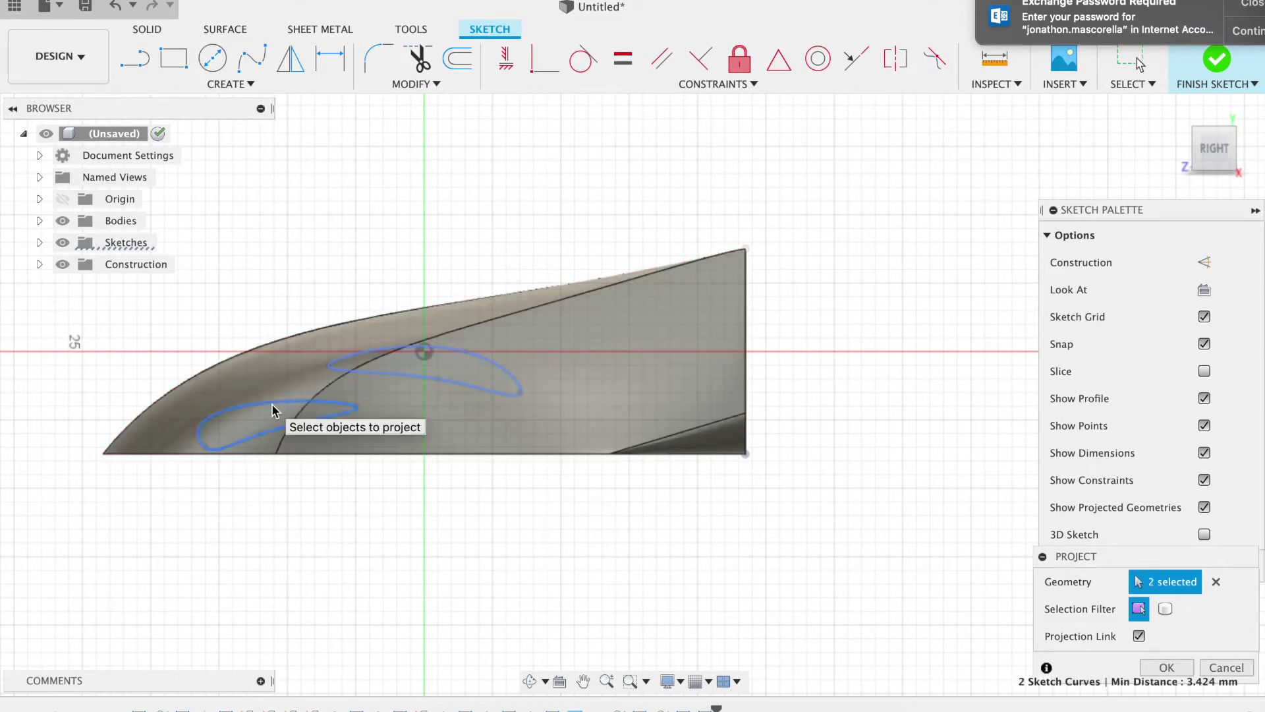
key(Return)
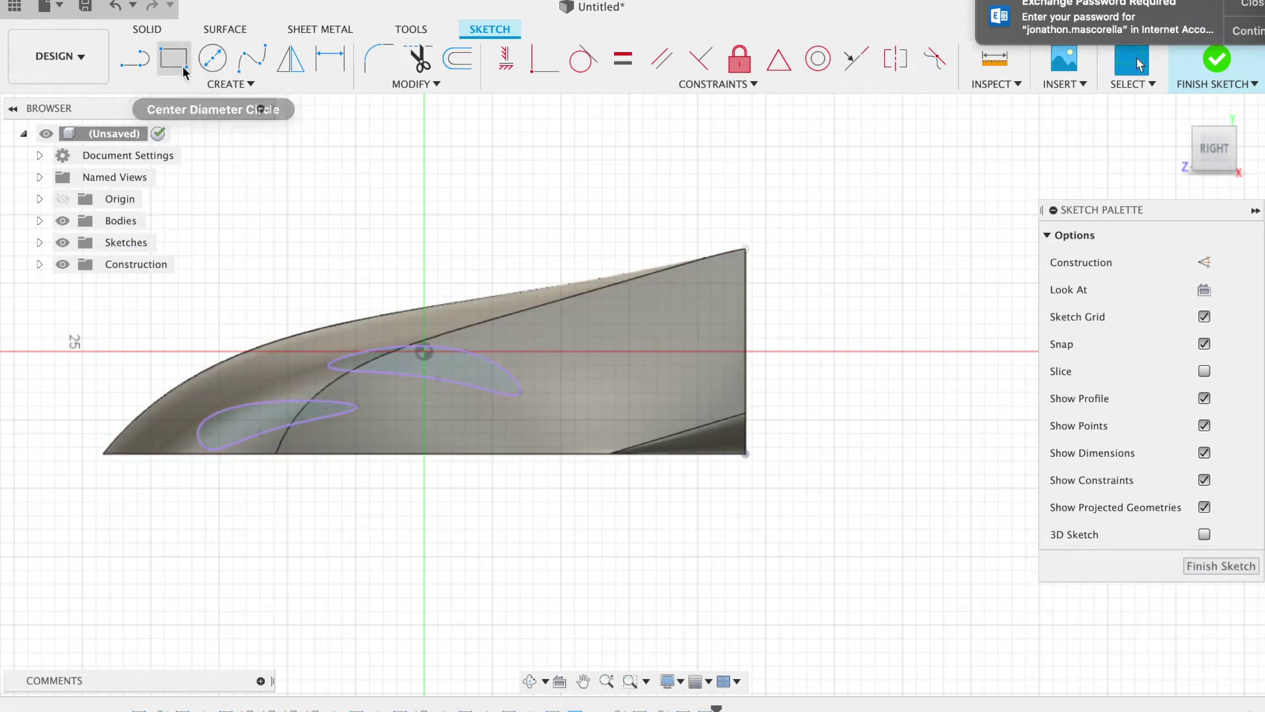
- Trace the projected upper airfoil loop with a closed six-point fit-point spline
click(251, 58)
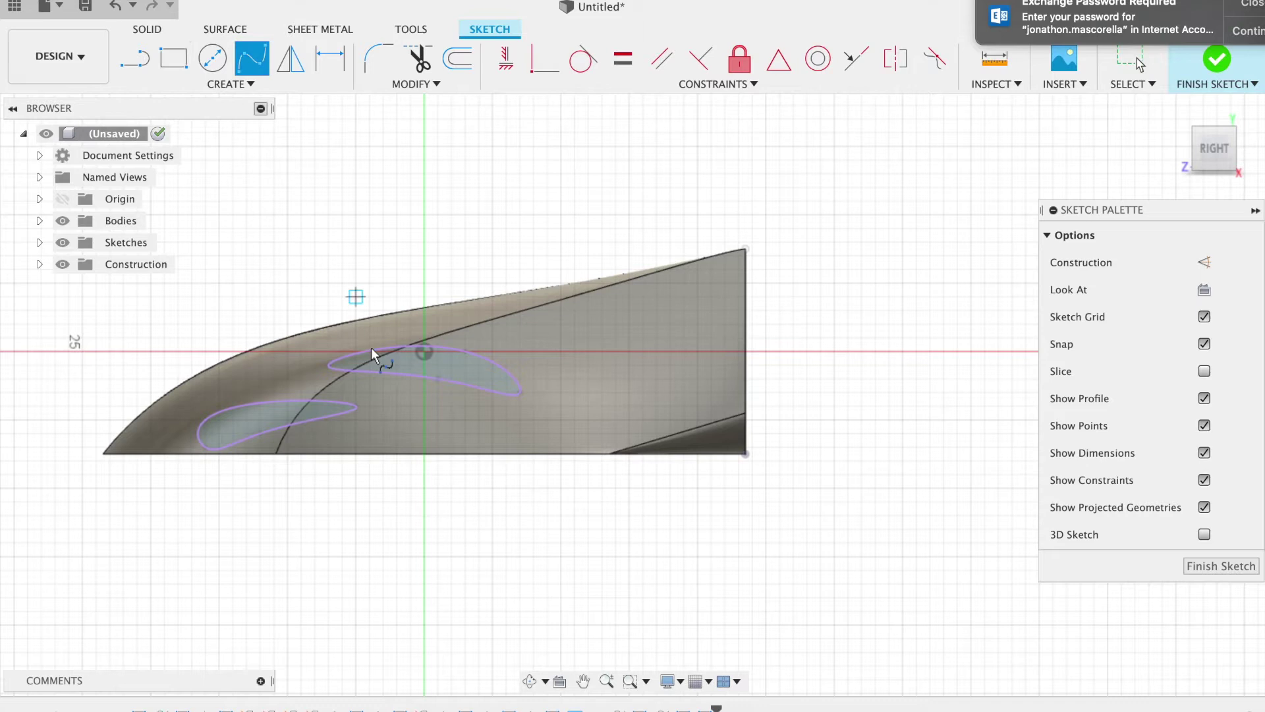
click(331, 361)
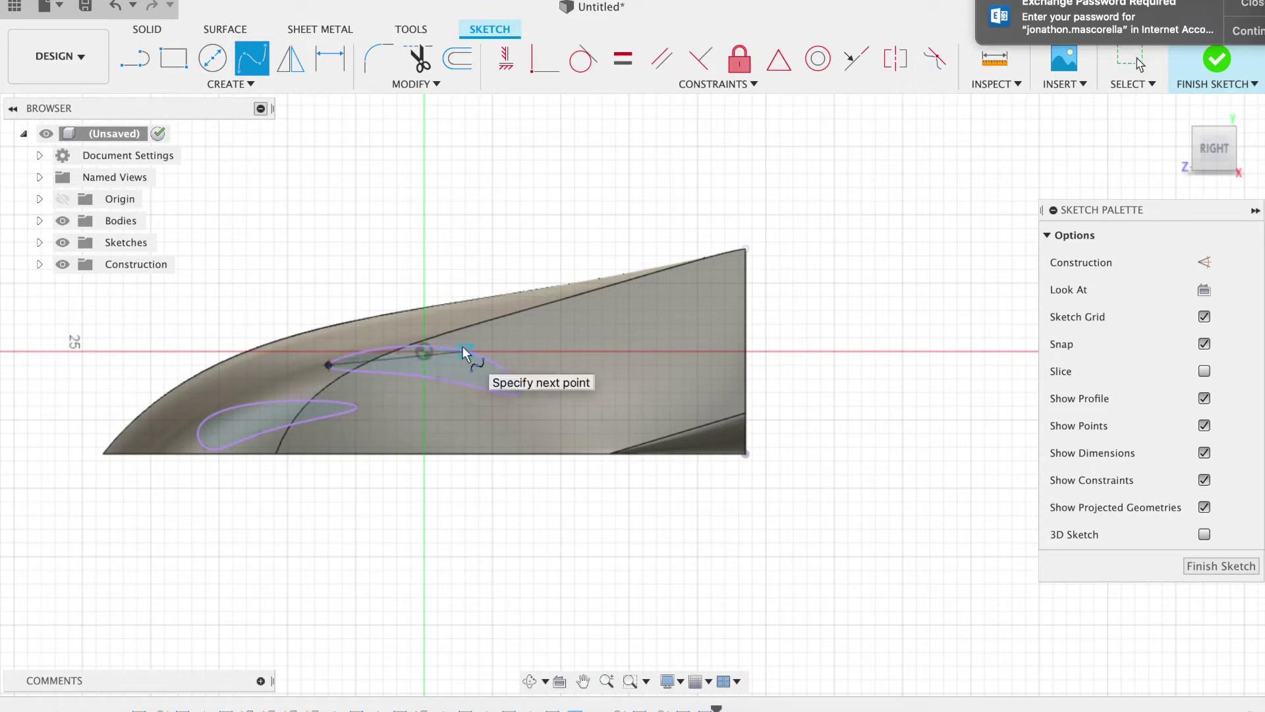
click(463, 349)
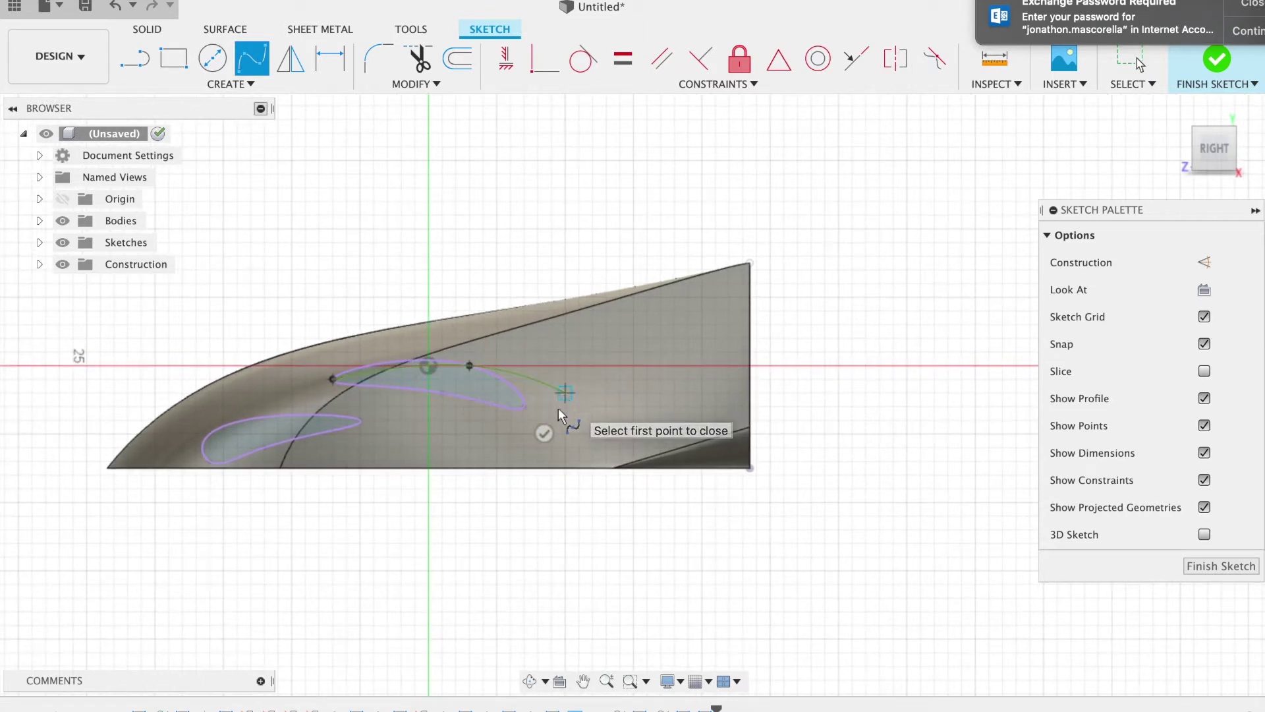
click(565, 392)
click(521, 412)
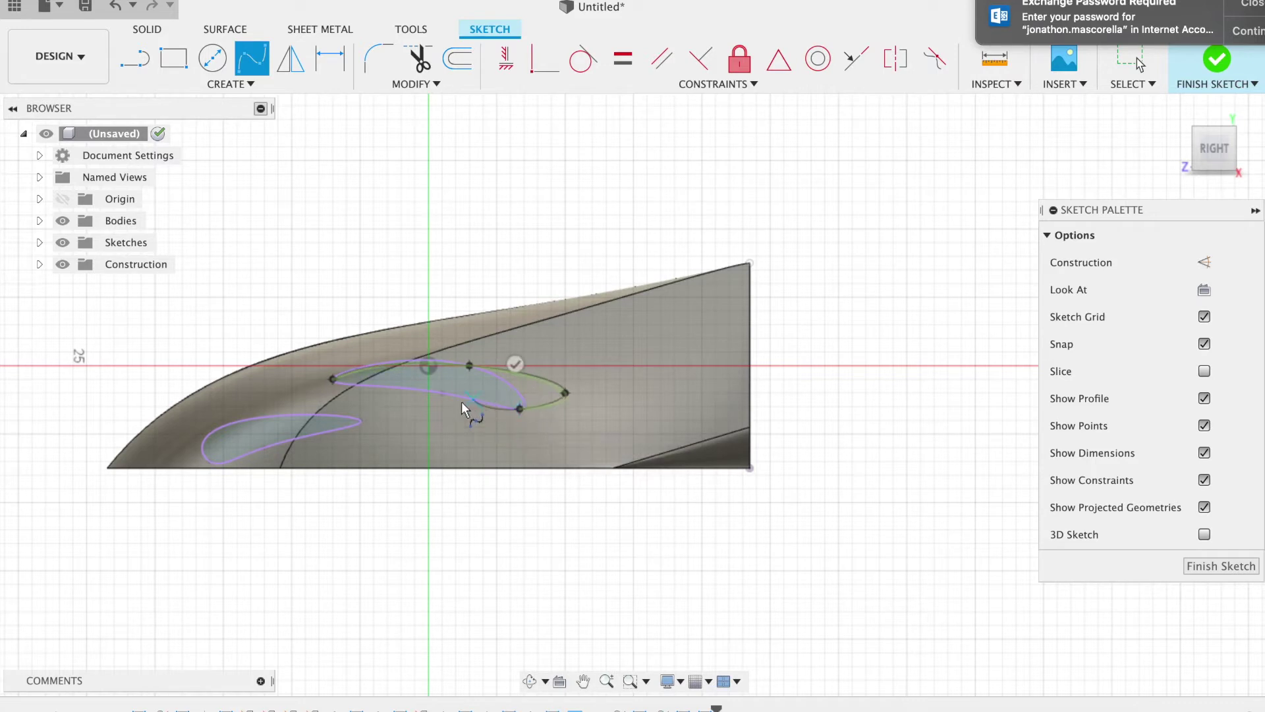
click(437, 391)
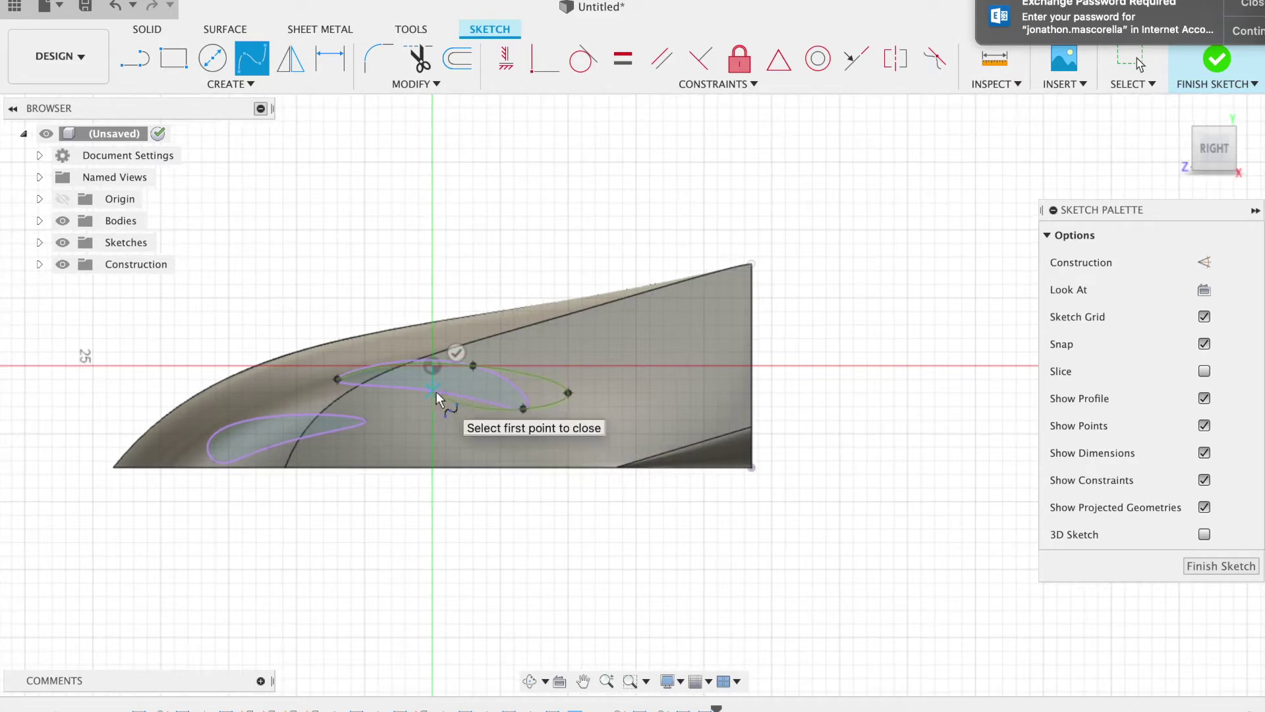
click(342, 377)
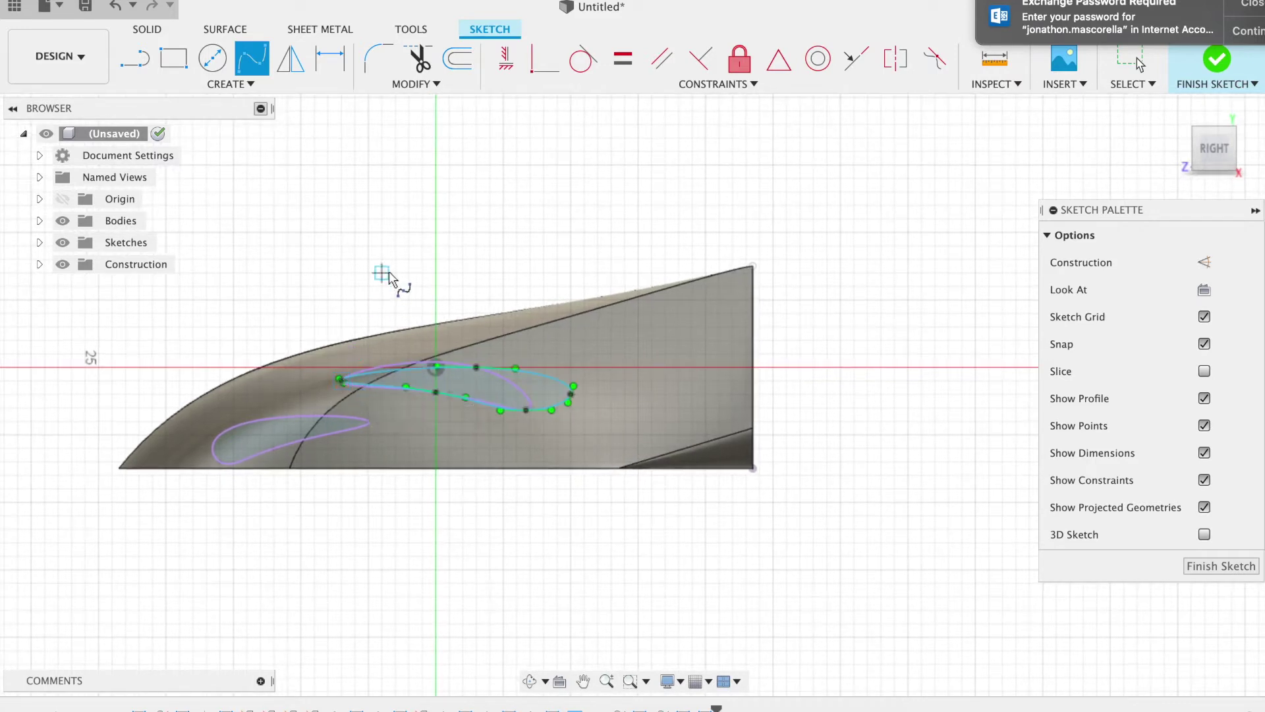
- Trace the projected lower-left airfoil loop with a closed fit-point spline
click(220, 436)
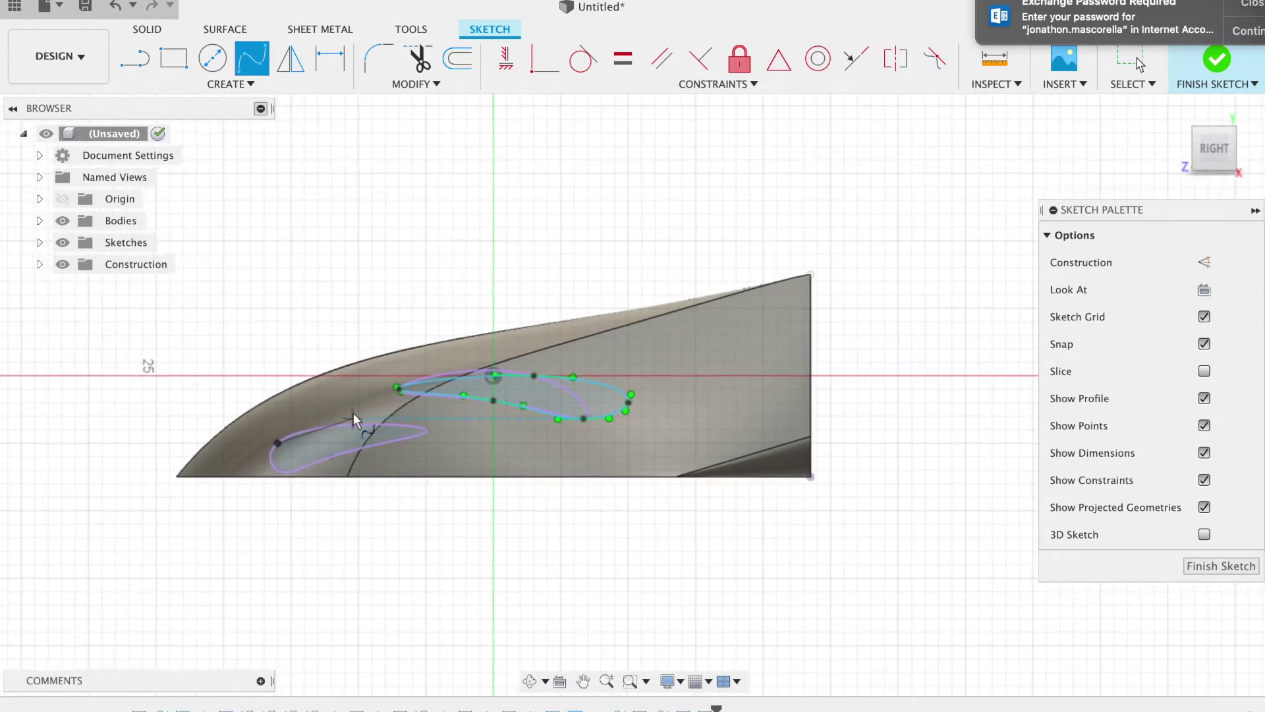
click(374, 425)
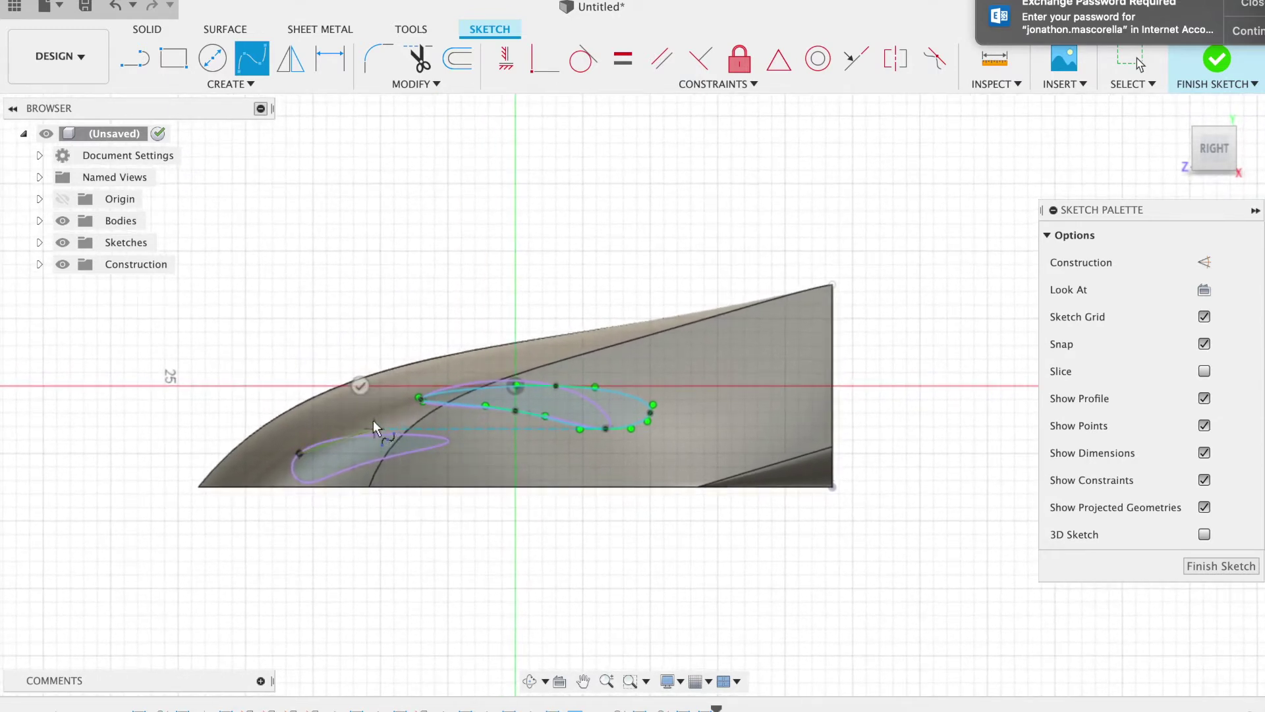
click(493, 446)
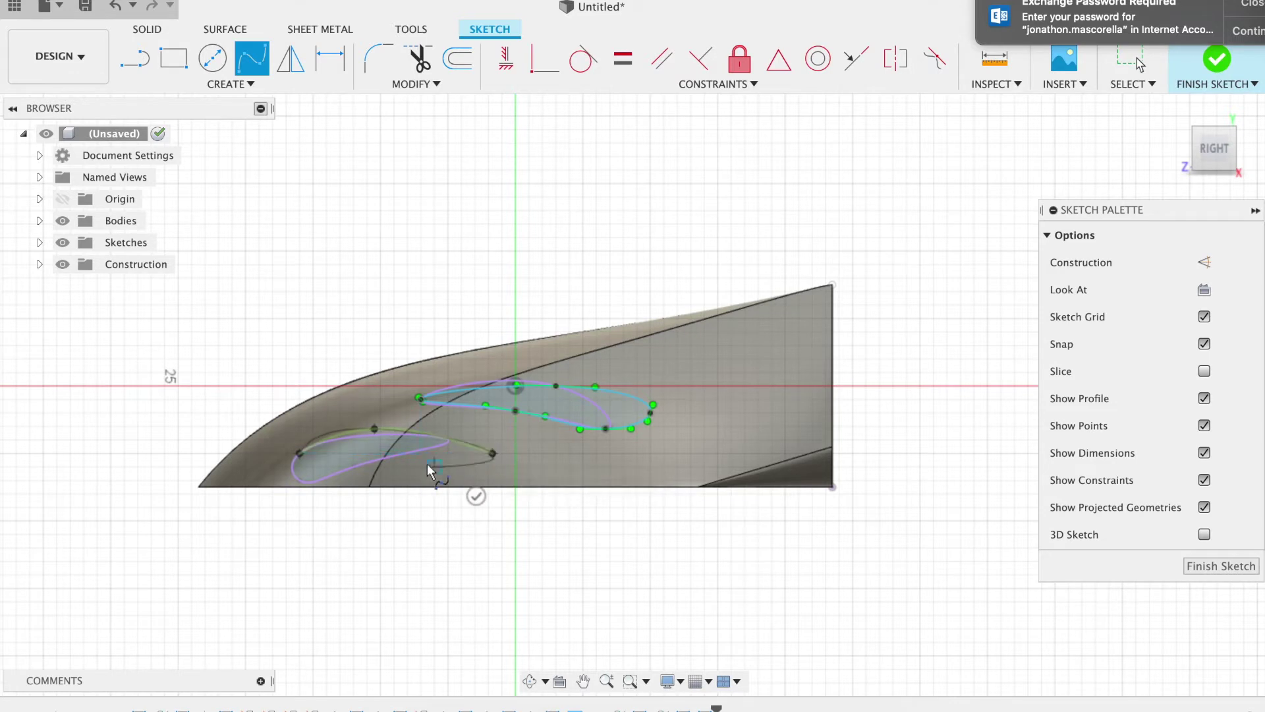
click(383, 463)
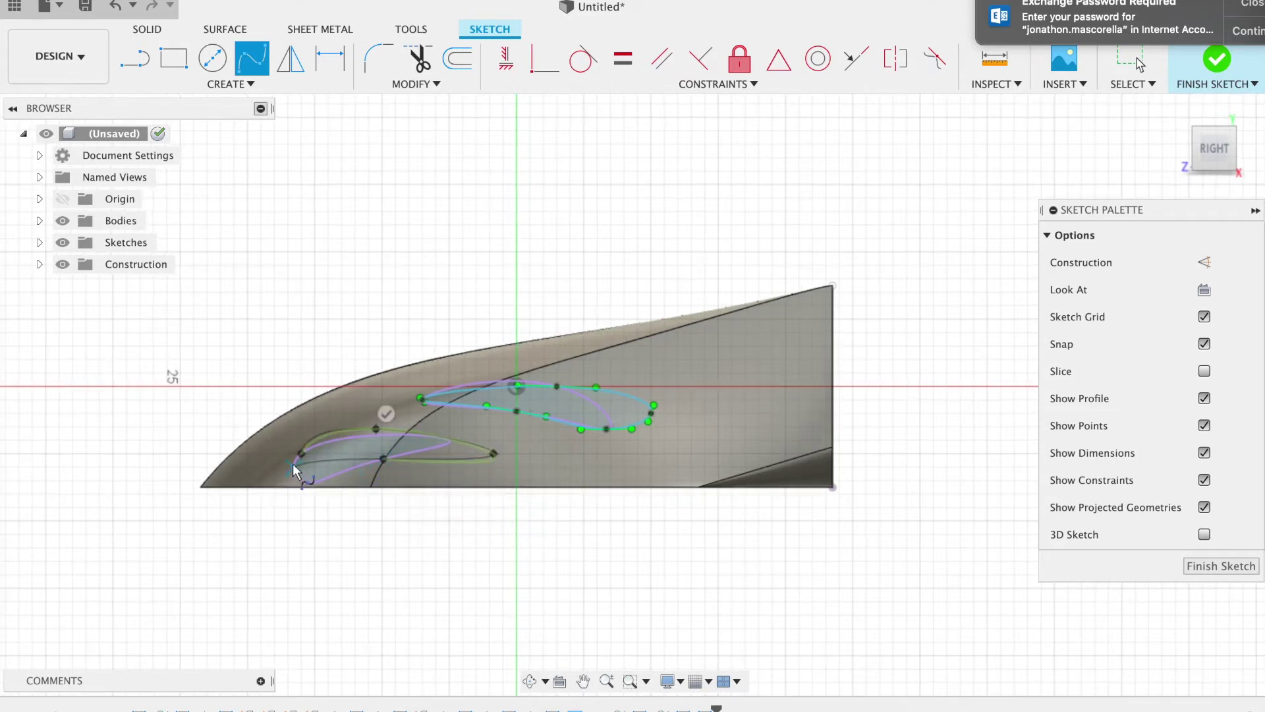
middle_drag(318, 477, 251, 424)
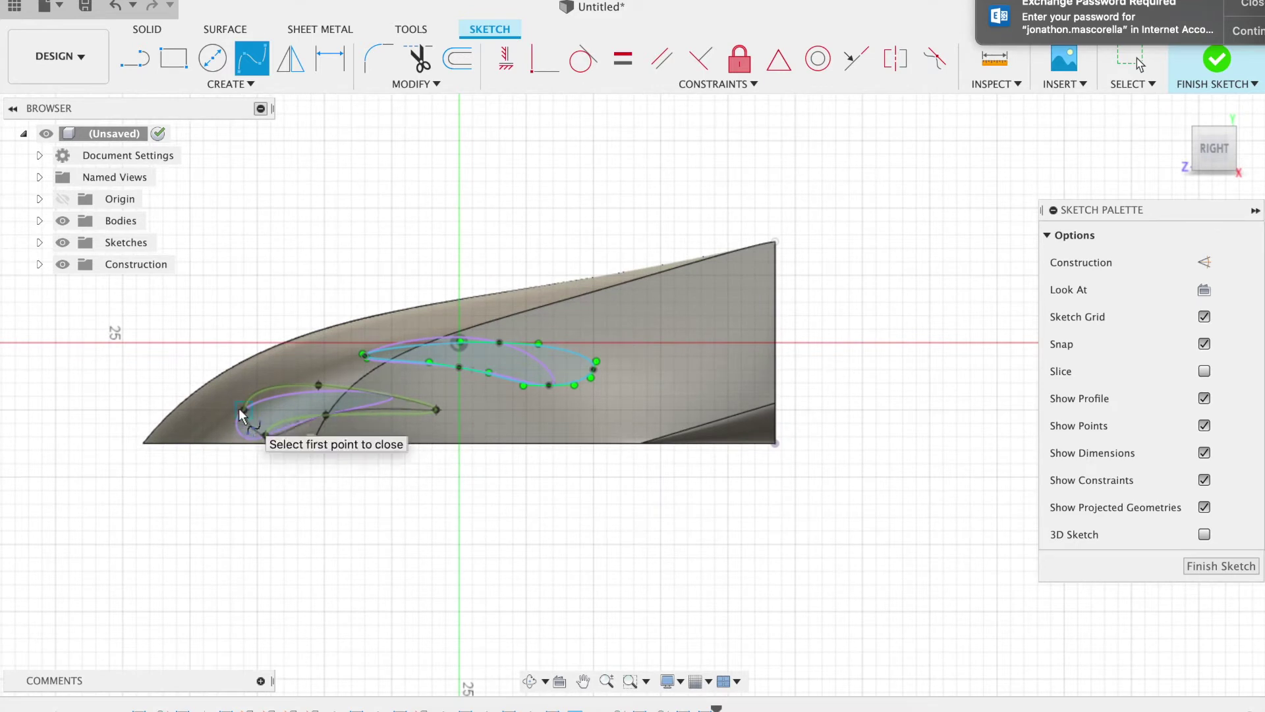
click(240, 407)
key(Escape)
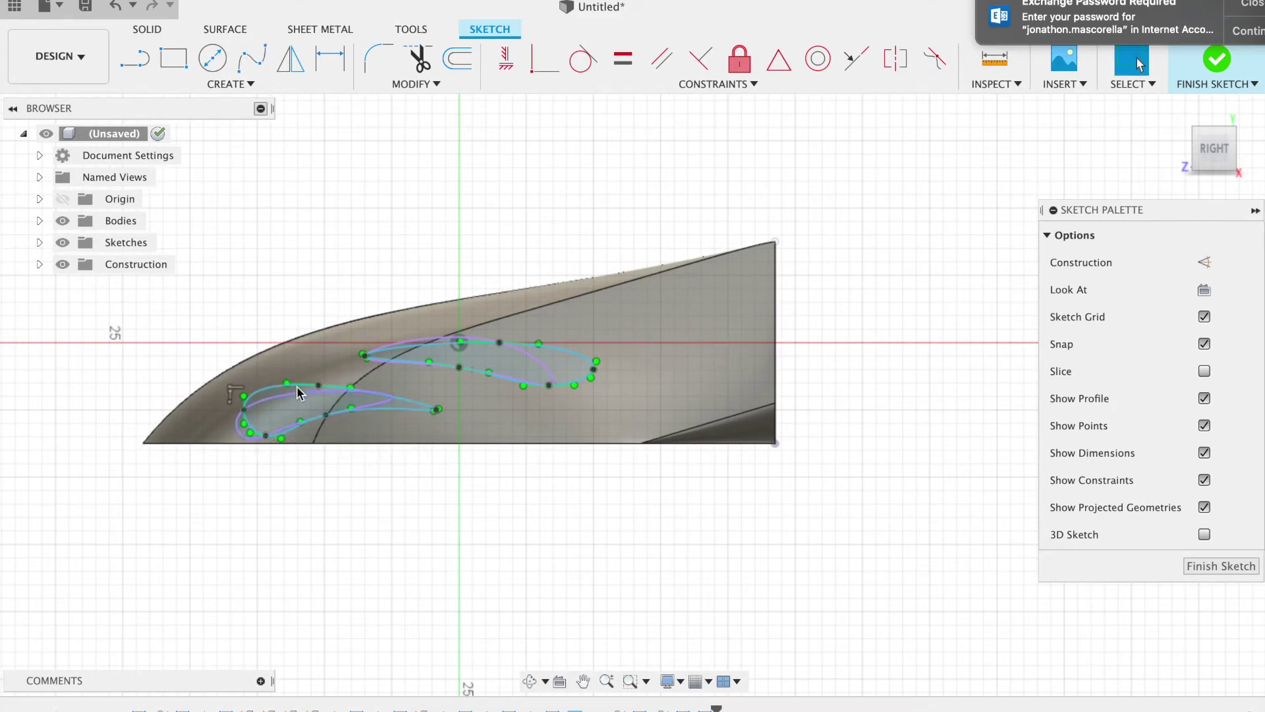
- Drag fit points so both splines match their projected loops, then finish the sketch
scroll(299, 425, up, 5)
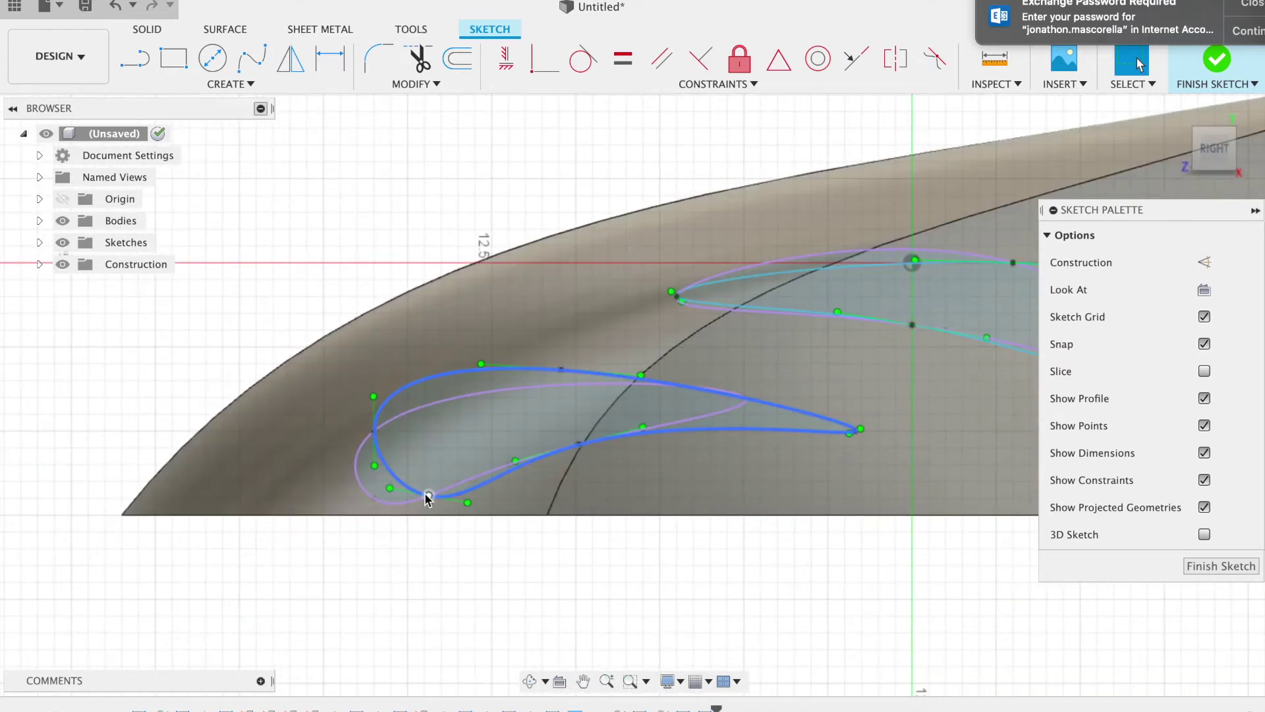
drag(428, 501, 382, 502)
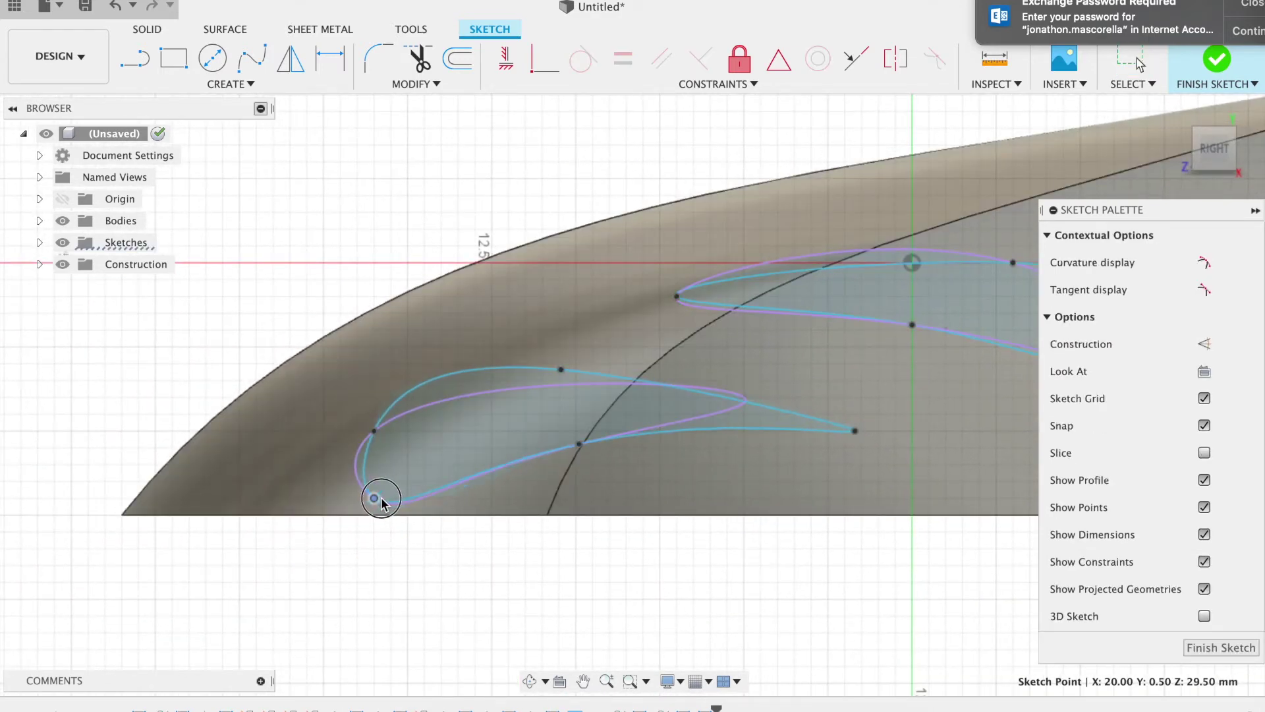
drag(370, 432, 353, 457)
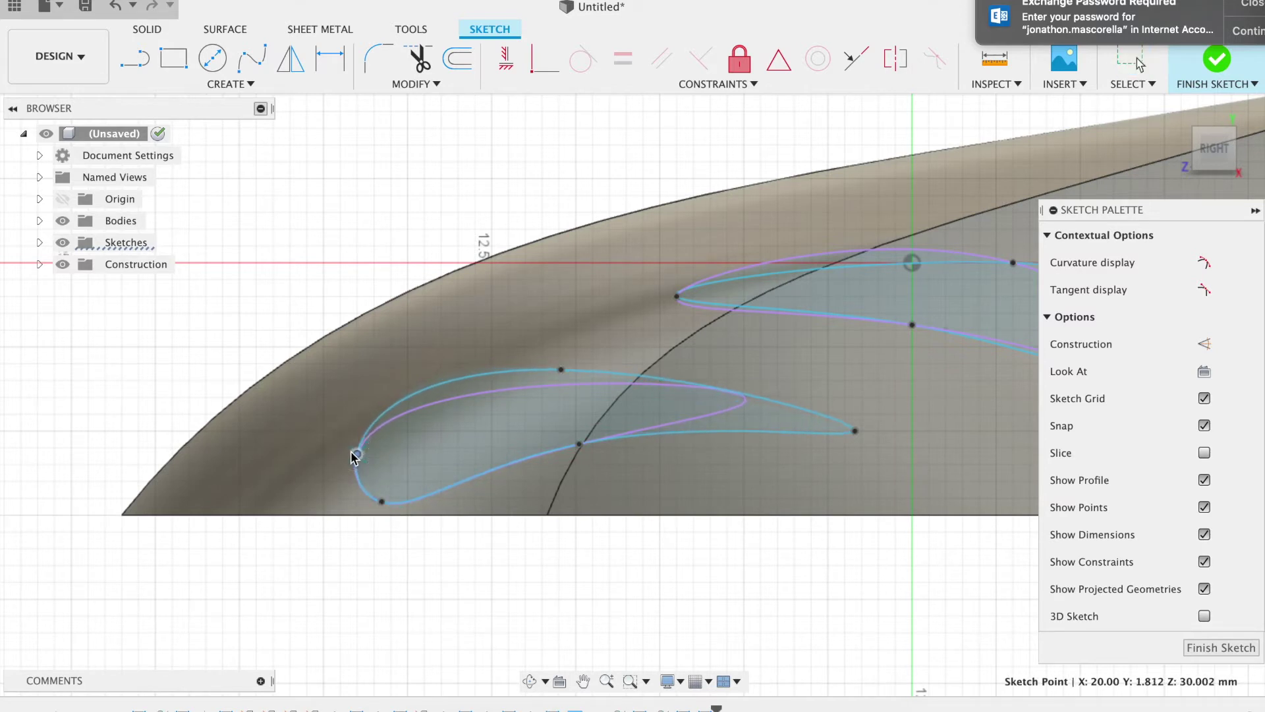
drag(565, 373, 630, 380)
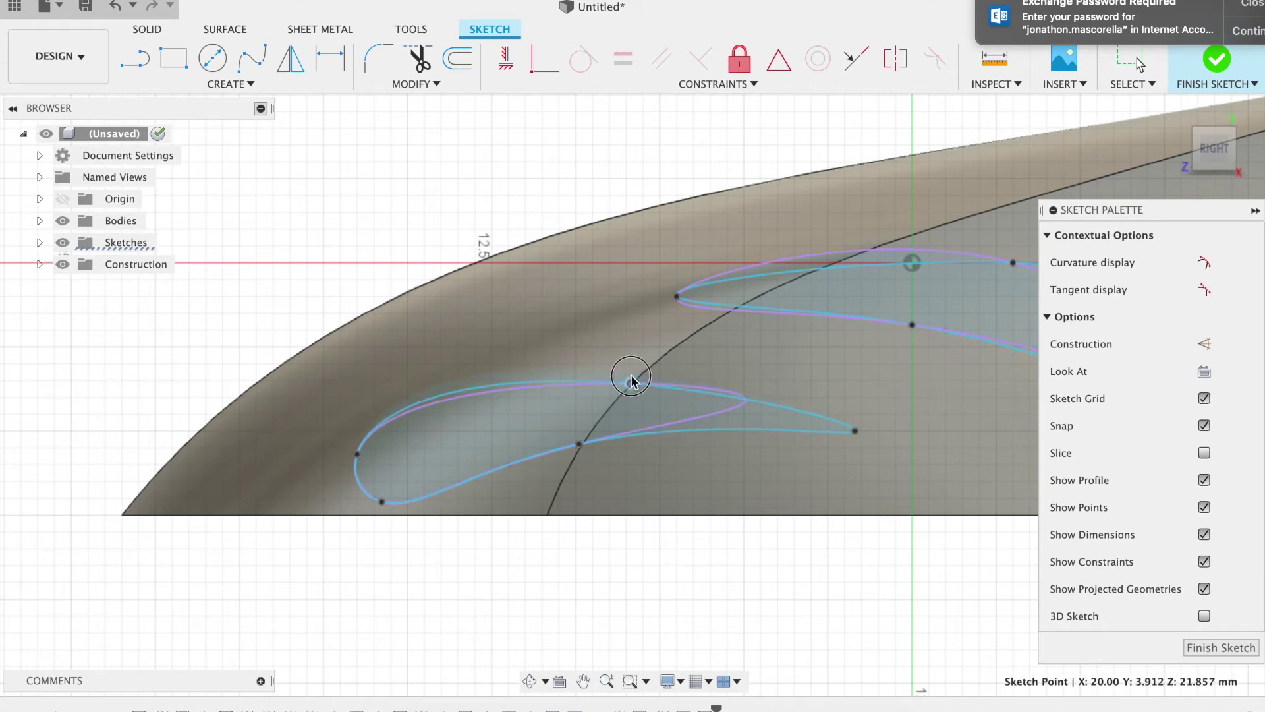
scroll(798, 334, right, 5)
scroll(797, 334, down, 3)
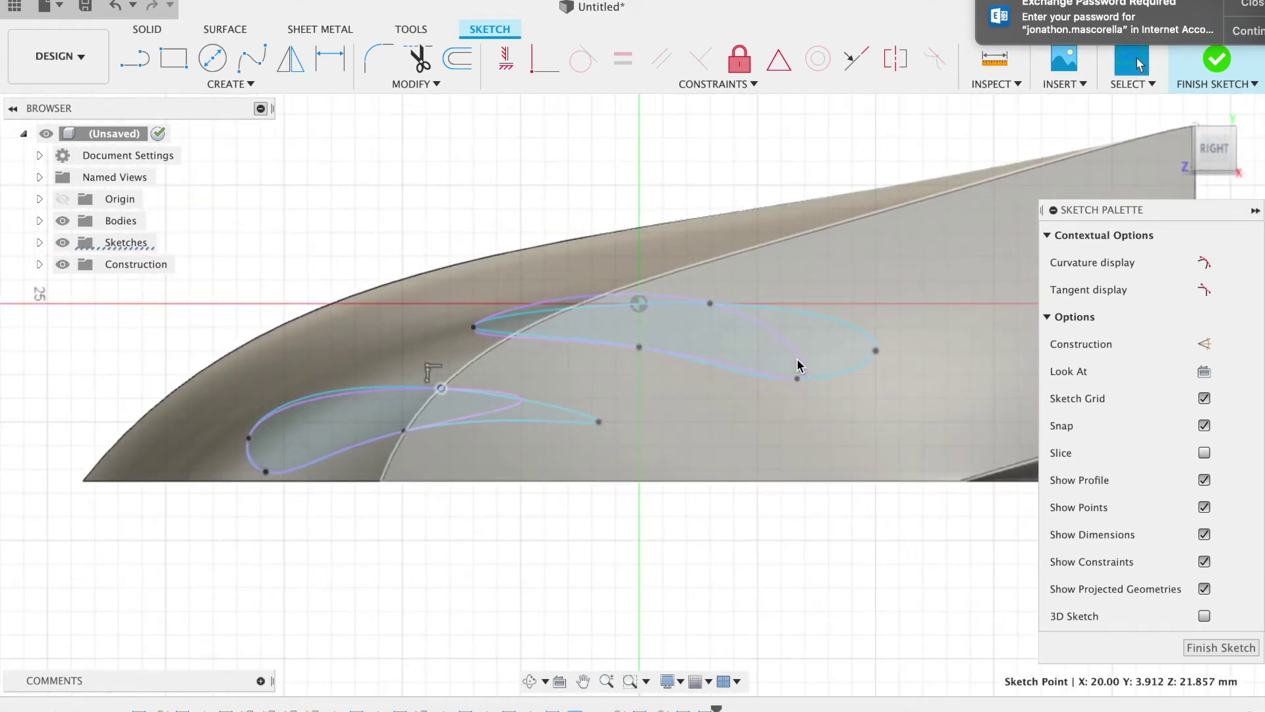
drag(709, 300, 633, 298)
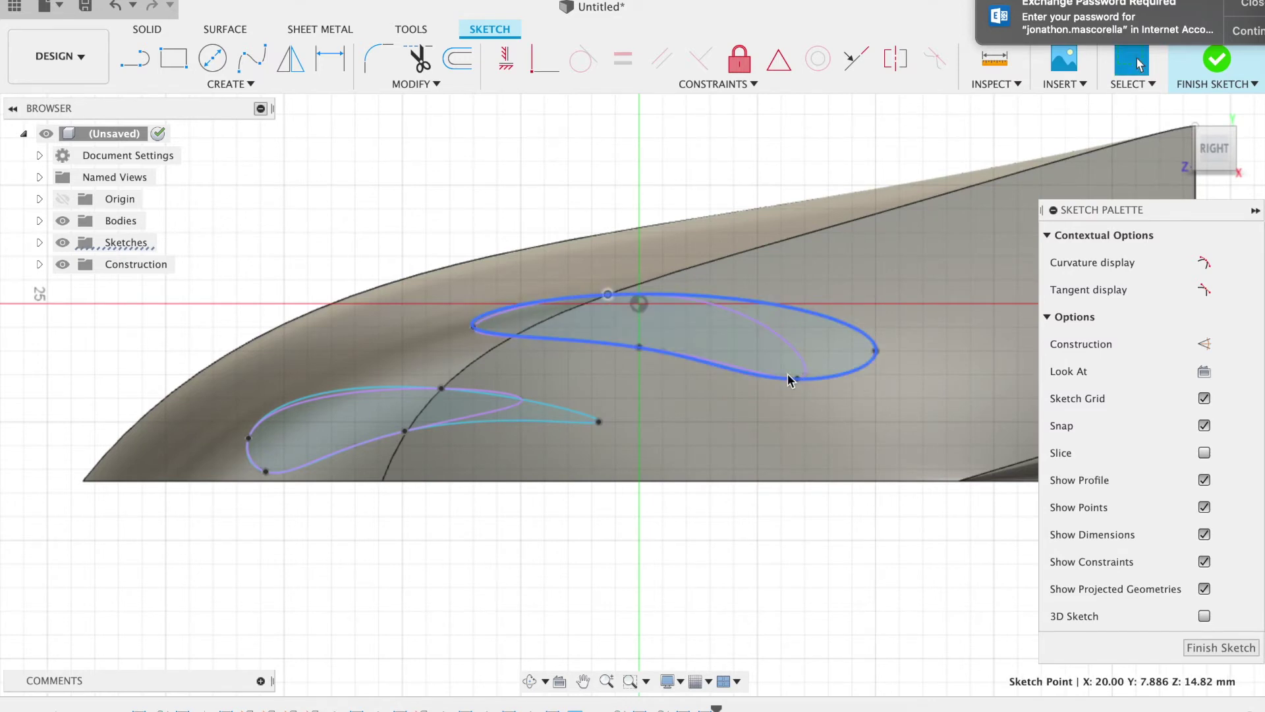
click(1216, 61)
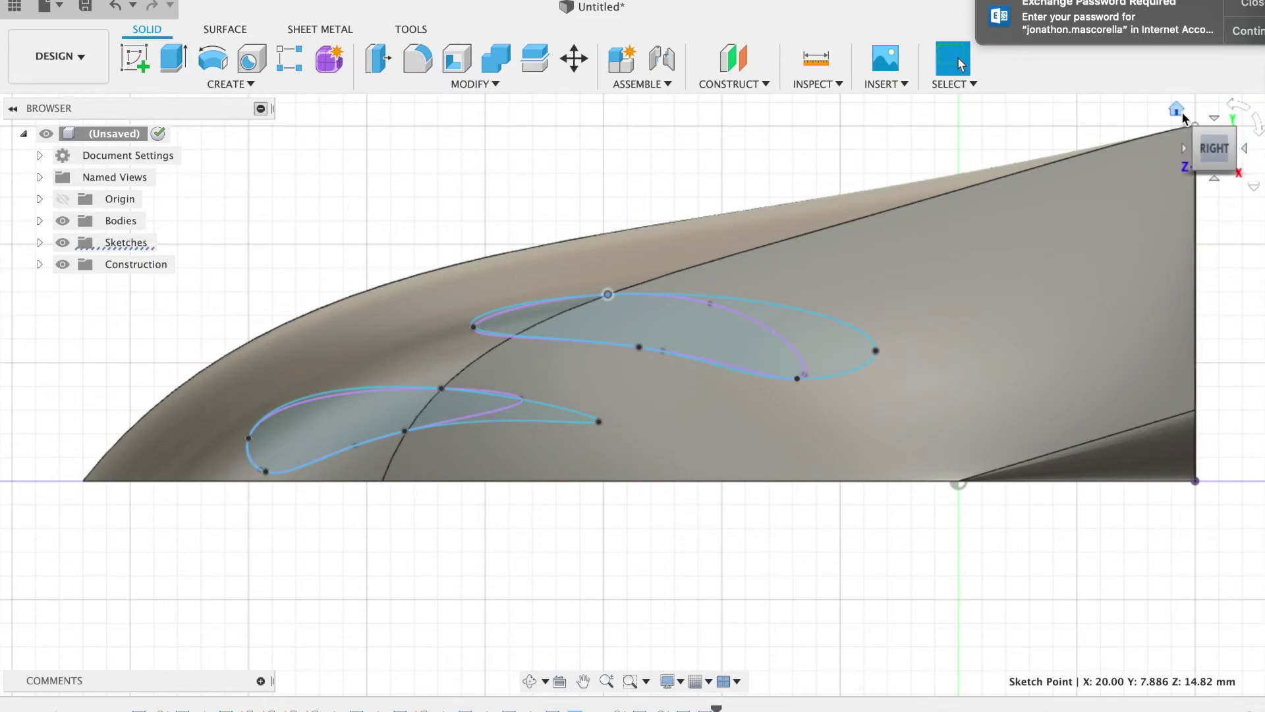
- Return to the home view, start a loft, and hide Body1 and Body2 so only the profiles show
click(1176, 109)
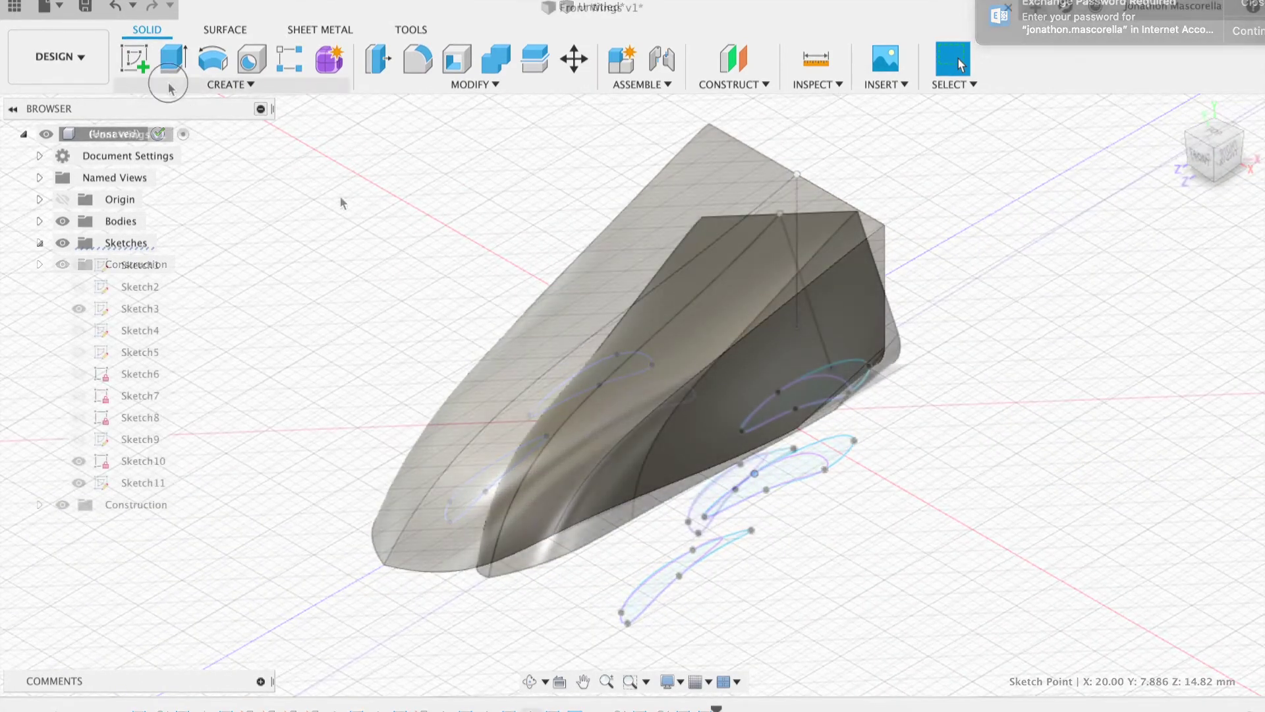
click(218, 84)
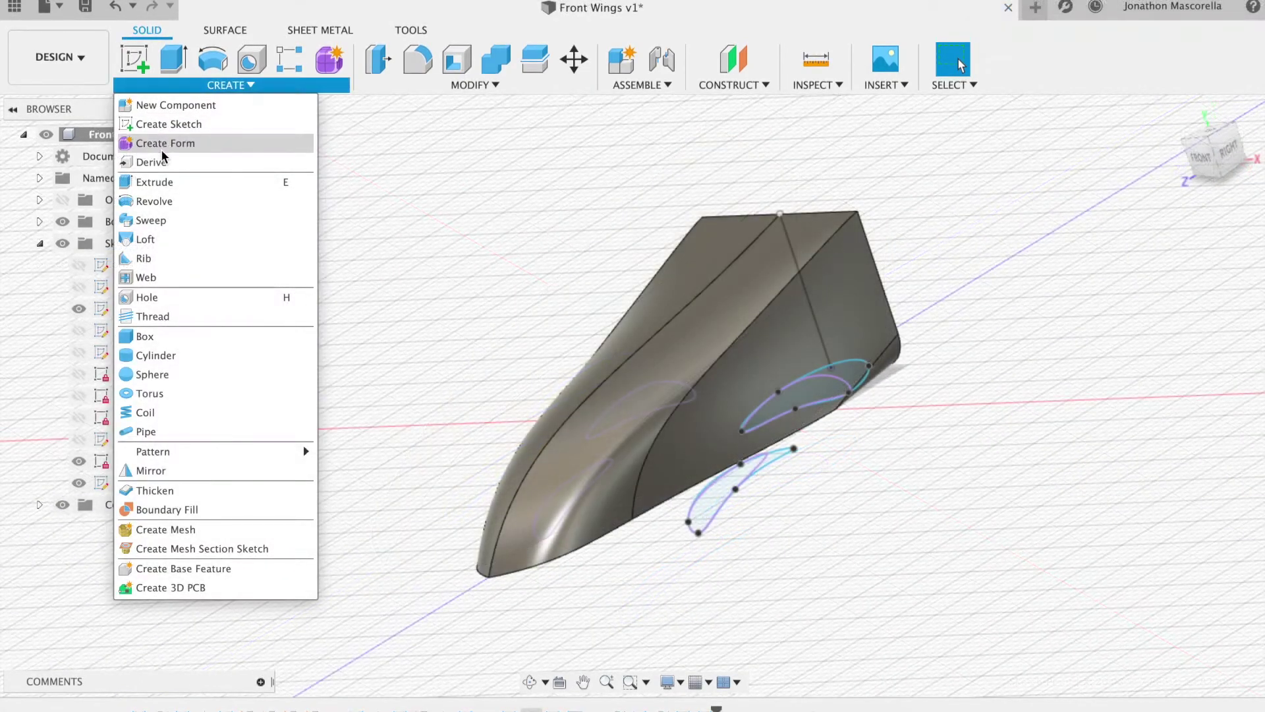
click(169, 240)
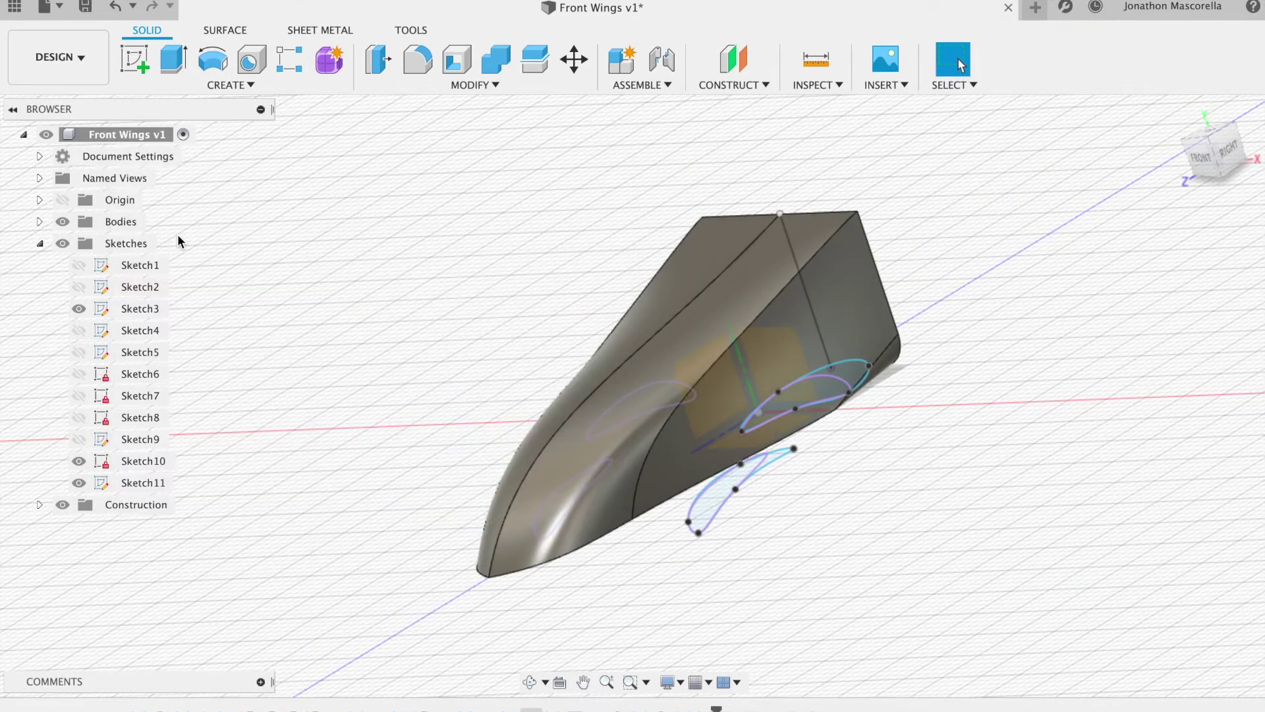
click(39, 222)
click(79, 265)
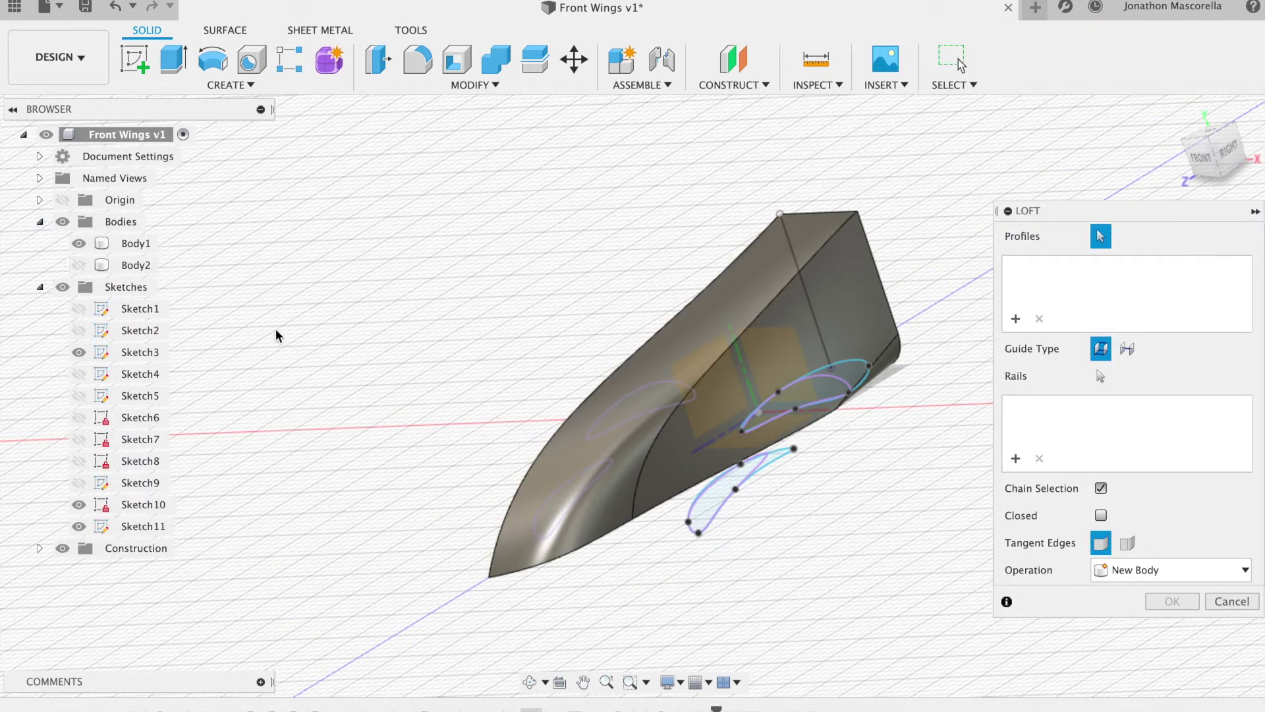
click(79, 244)
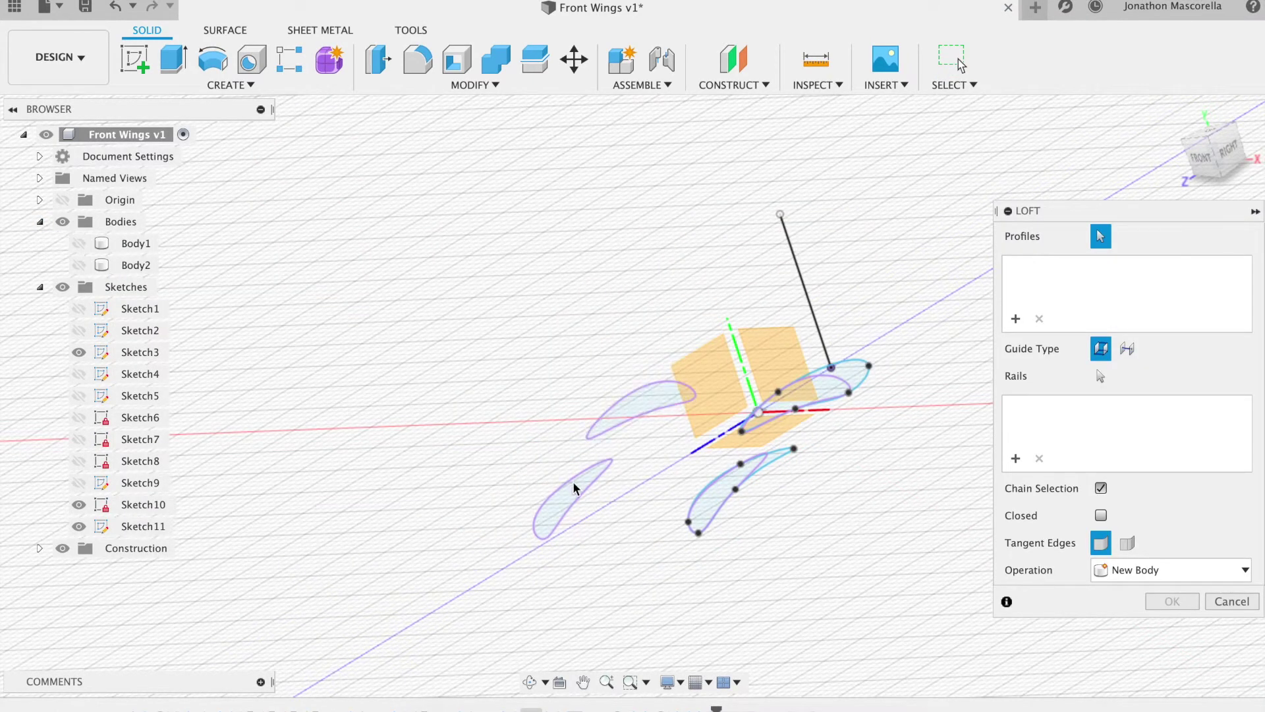
- Pick loft profiles, ending up with the left, right and lower airfoils wrongly selected
click(662, 390)
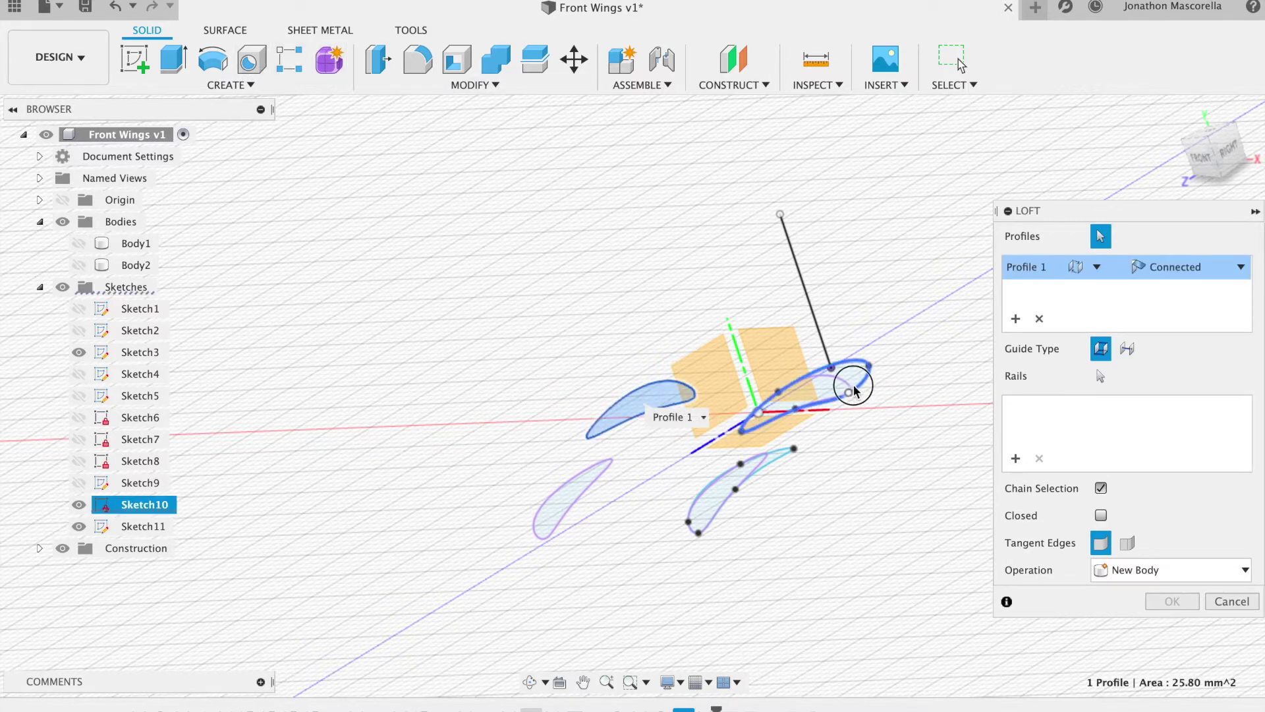
click(850, 392)
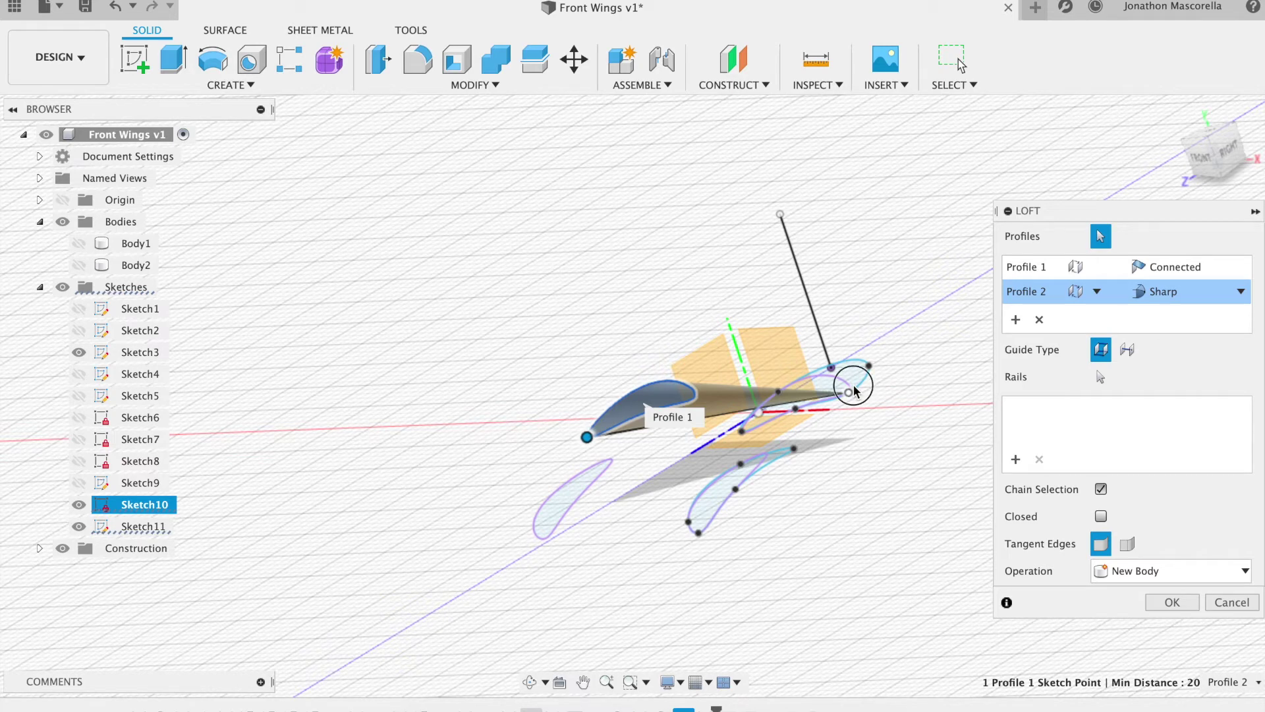
click(851, 391)
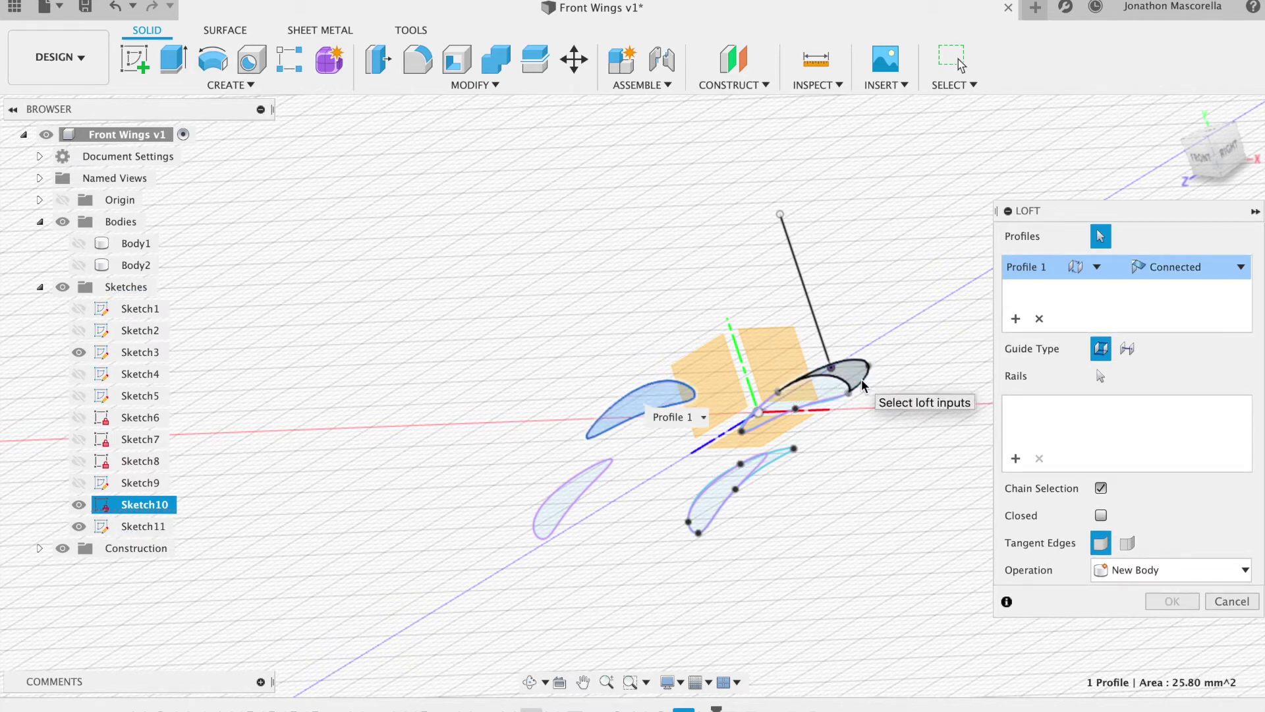
click(857, 379)
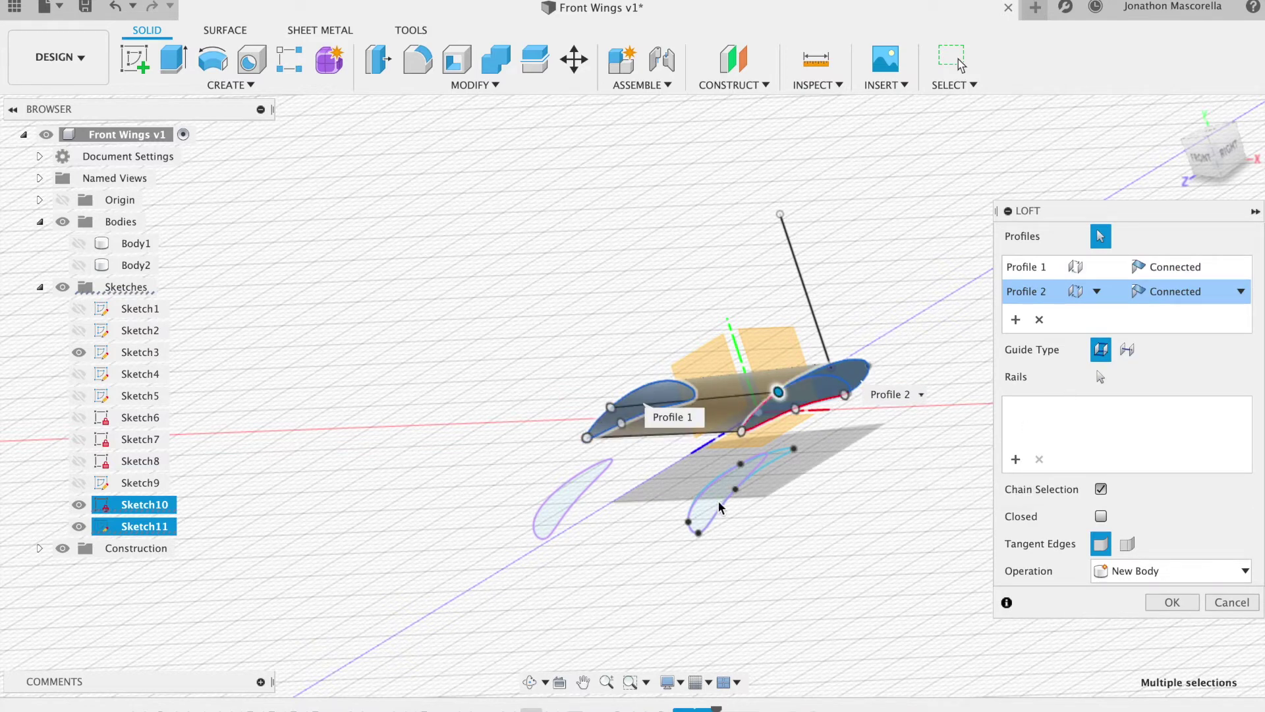
click(575, 488)
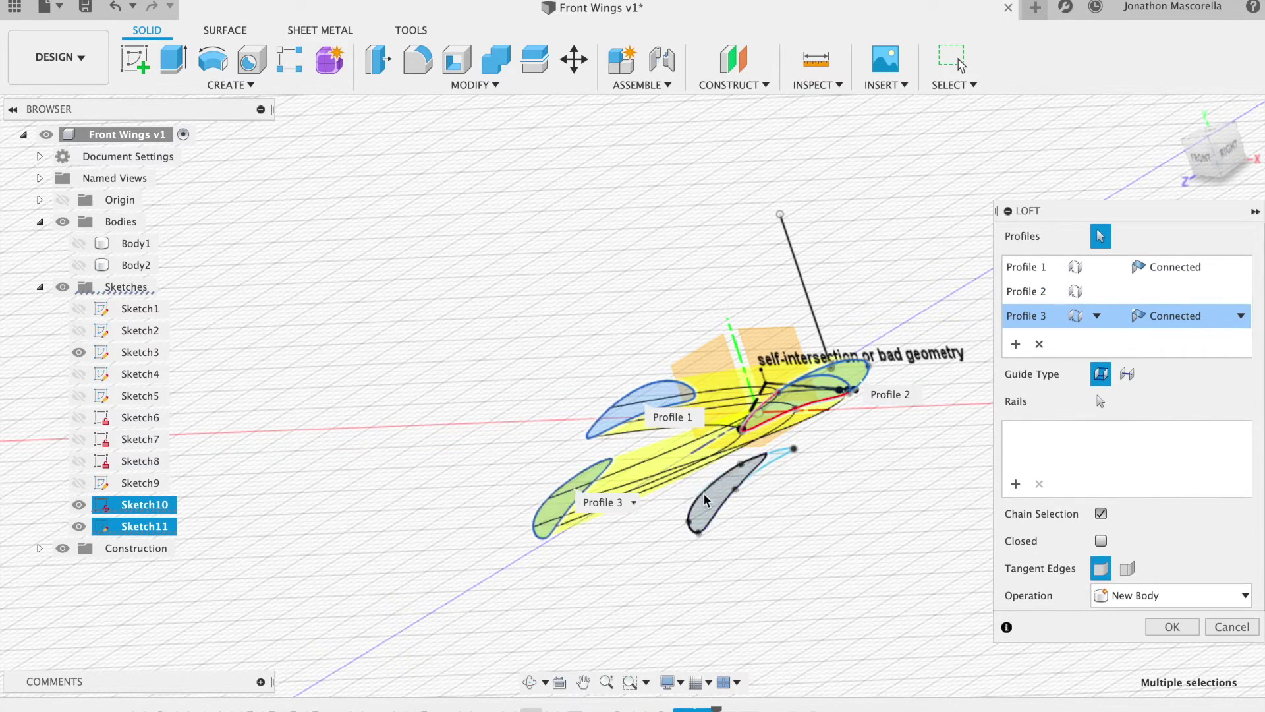
click(775, 457)
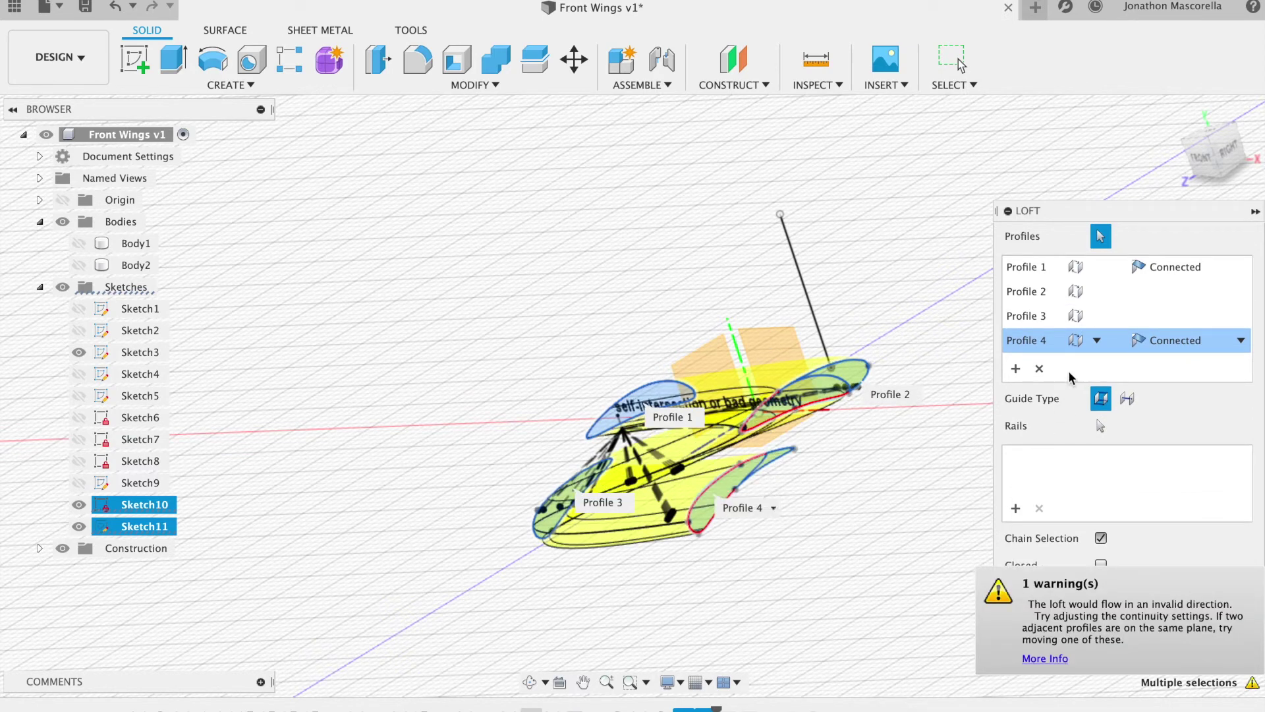
- Clear the wrong profiles and loft the upper and right airfoils into a solid wing body
click(1041, 371)
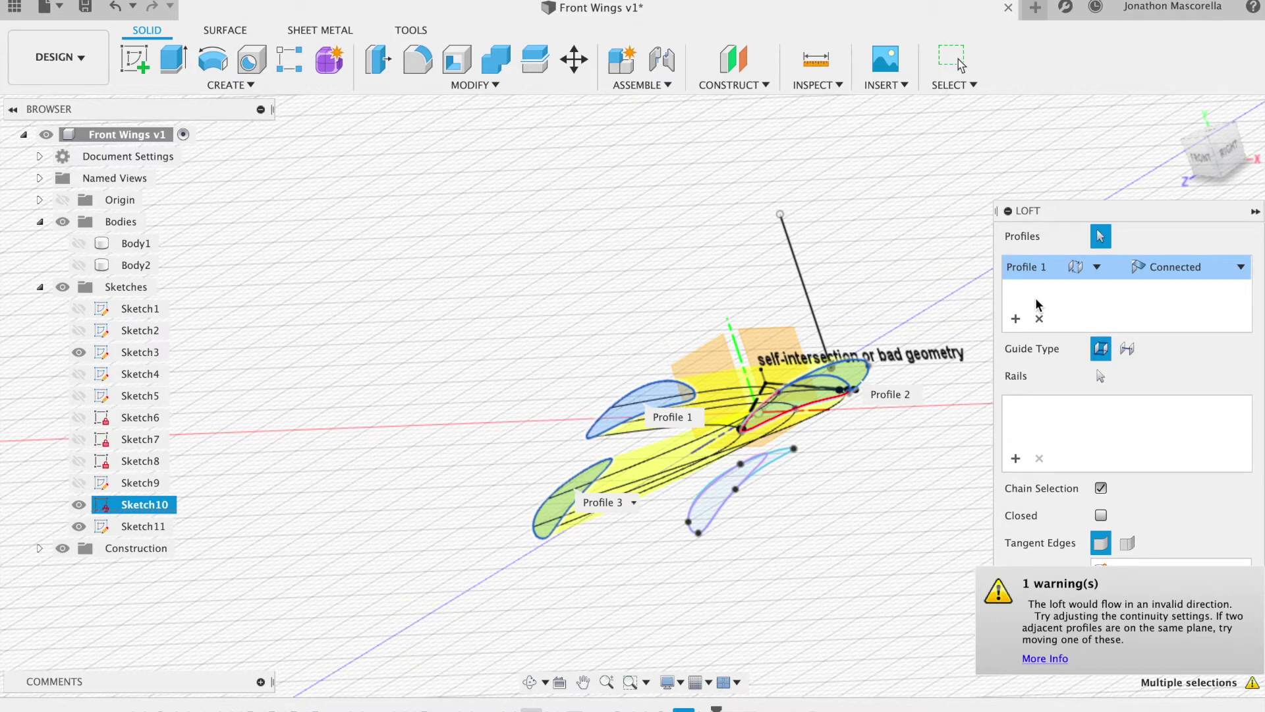
click(1040, 320)
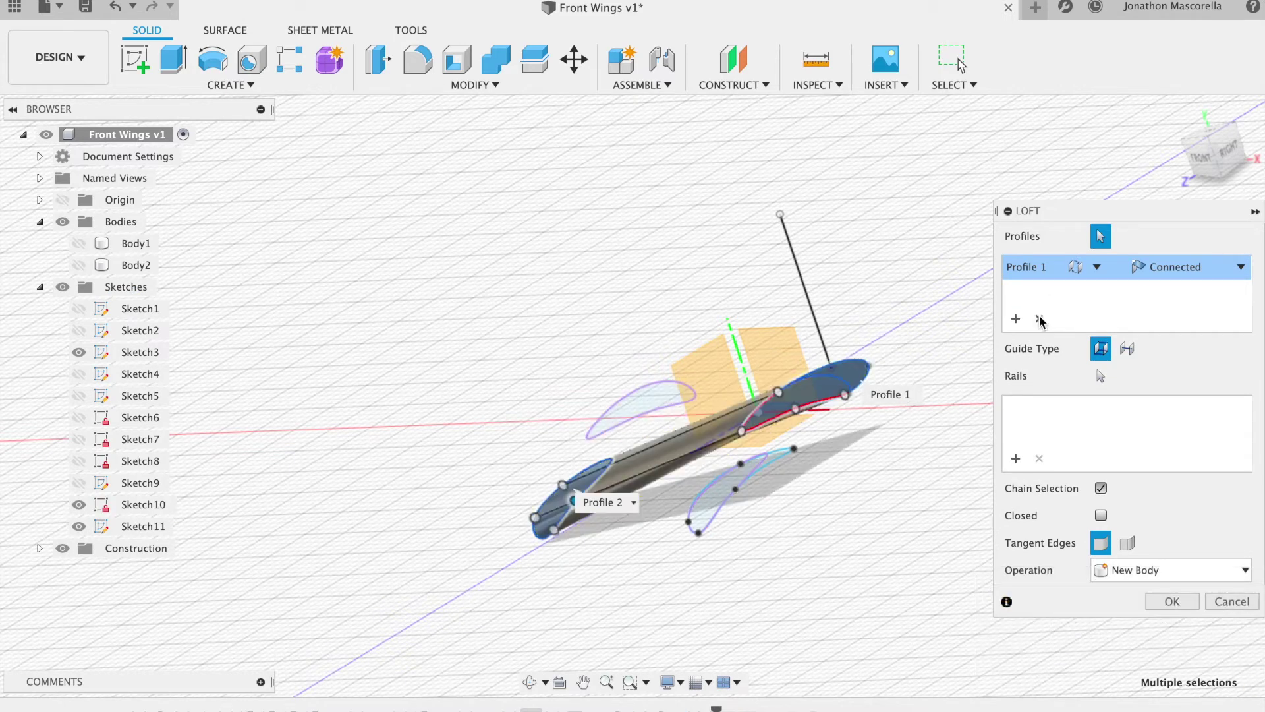
click(1040, 320)
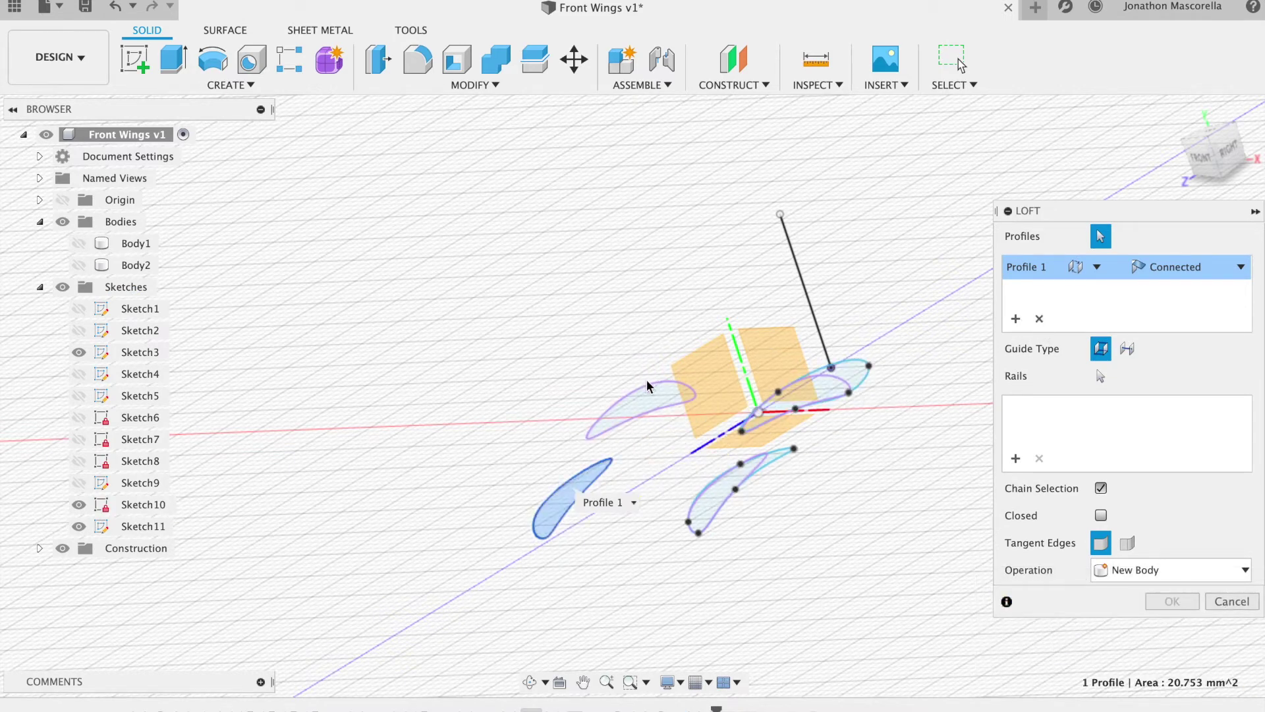
click(1041, 318)
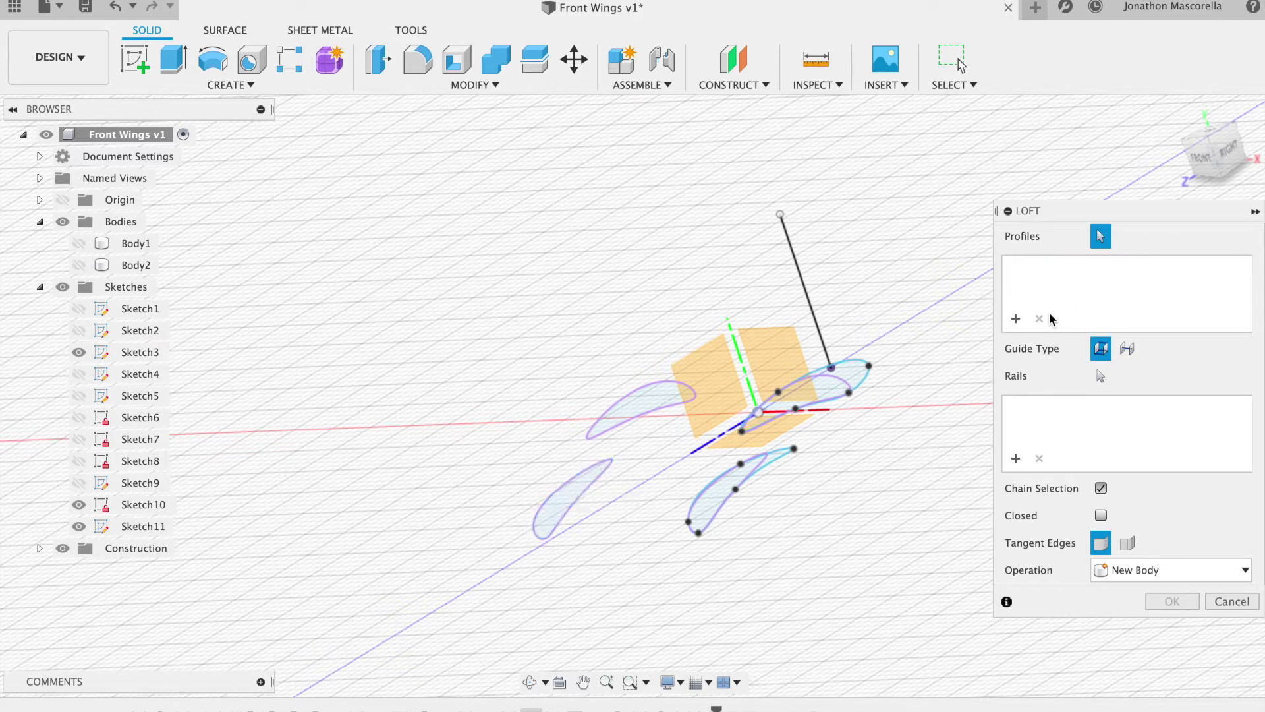
click(627, 412)
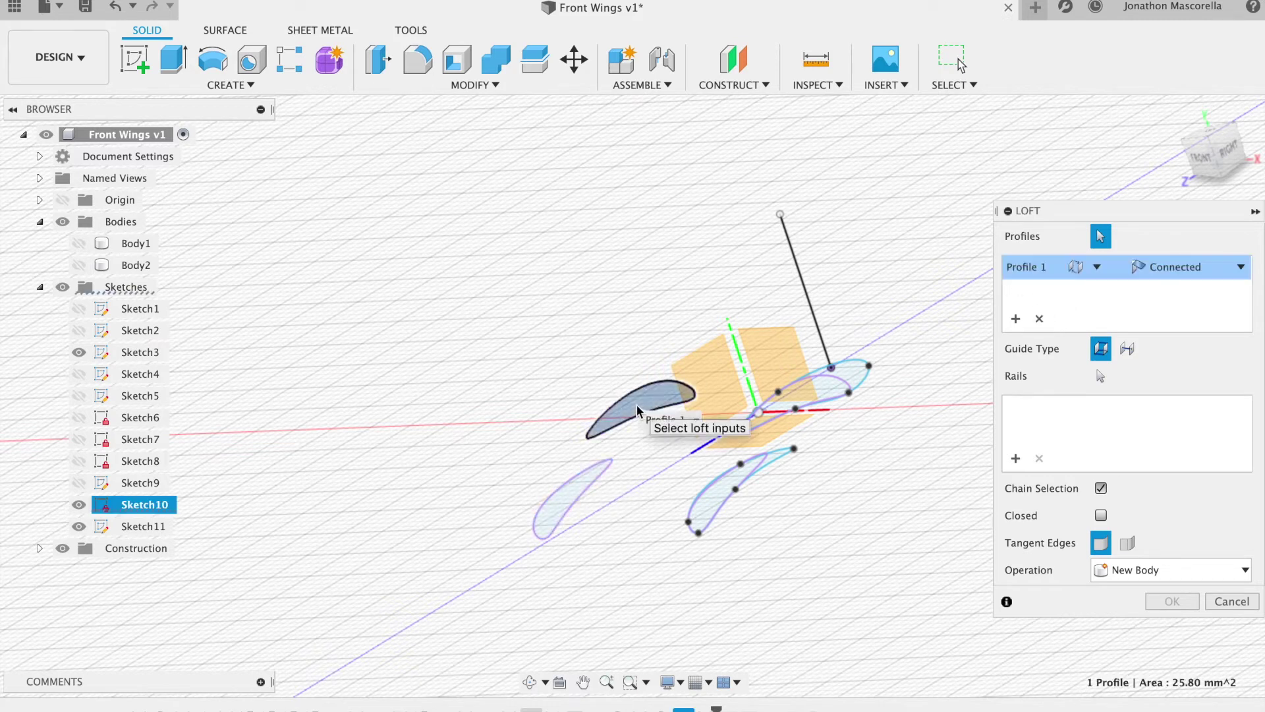
click(849, 375)
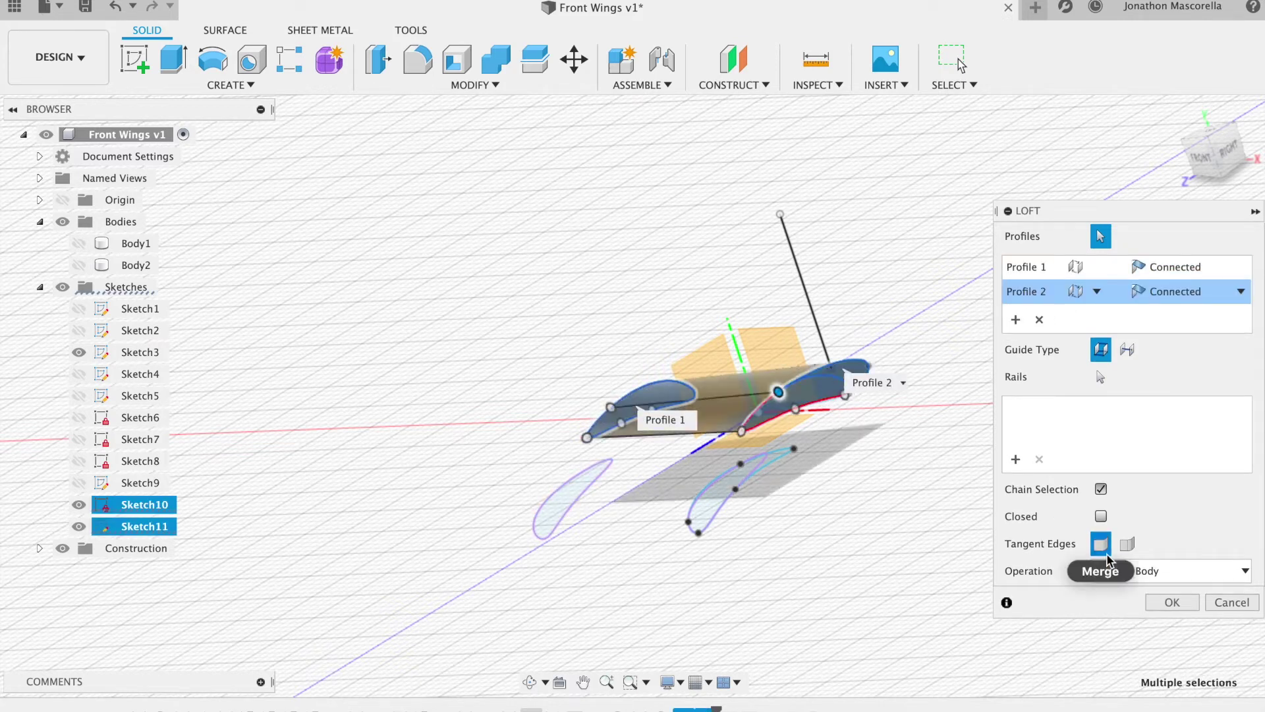
click(1160, 602)
- Loft the lower-left and lower-right airfoil profiles into a second wing body
click(224, 84)
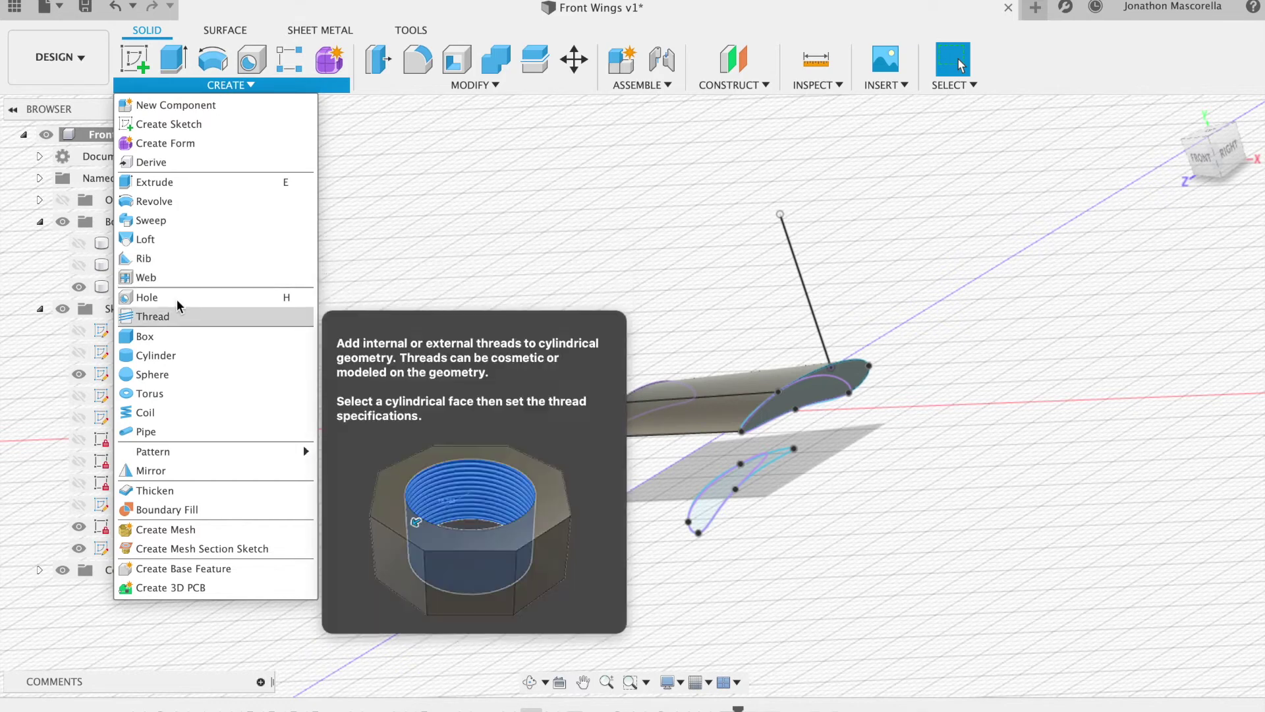
click(175, 242)
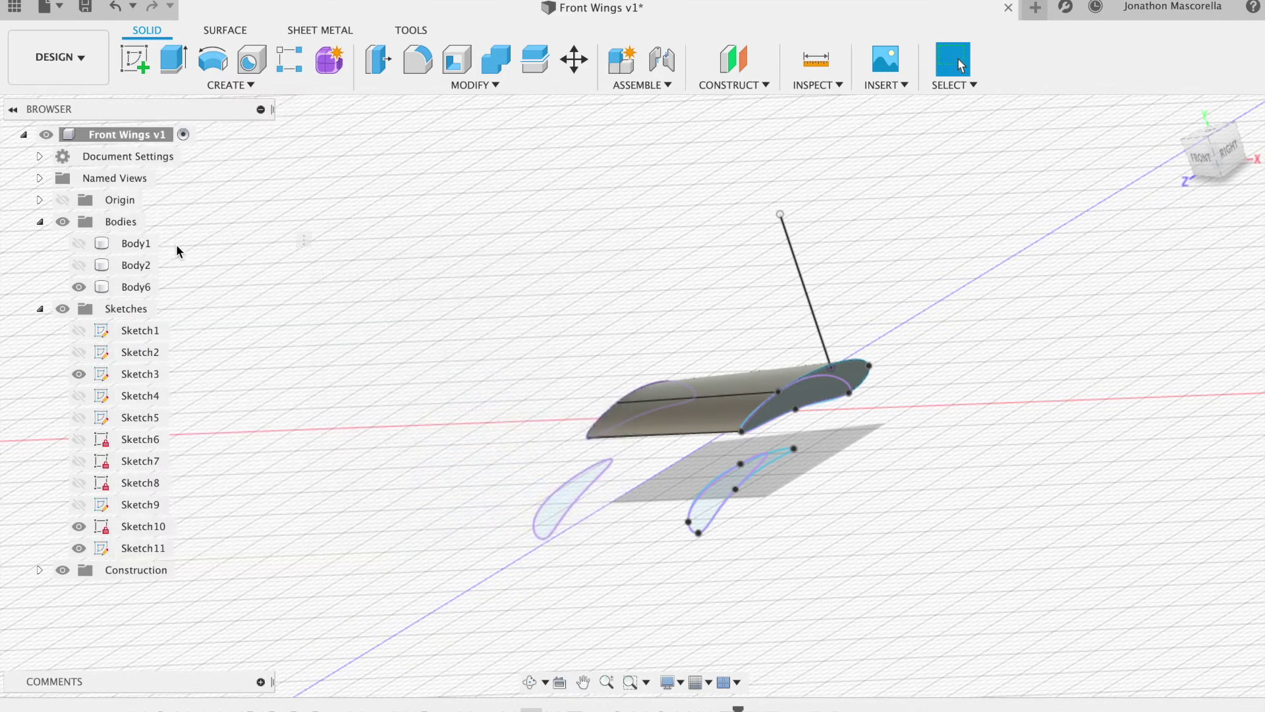
click(580, 483)
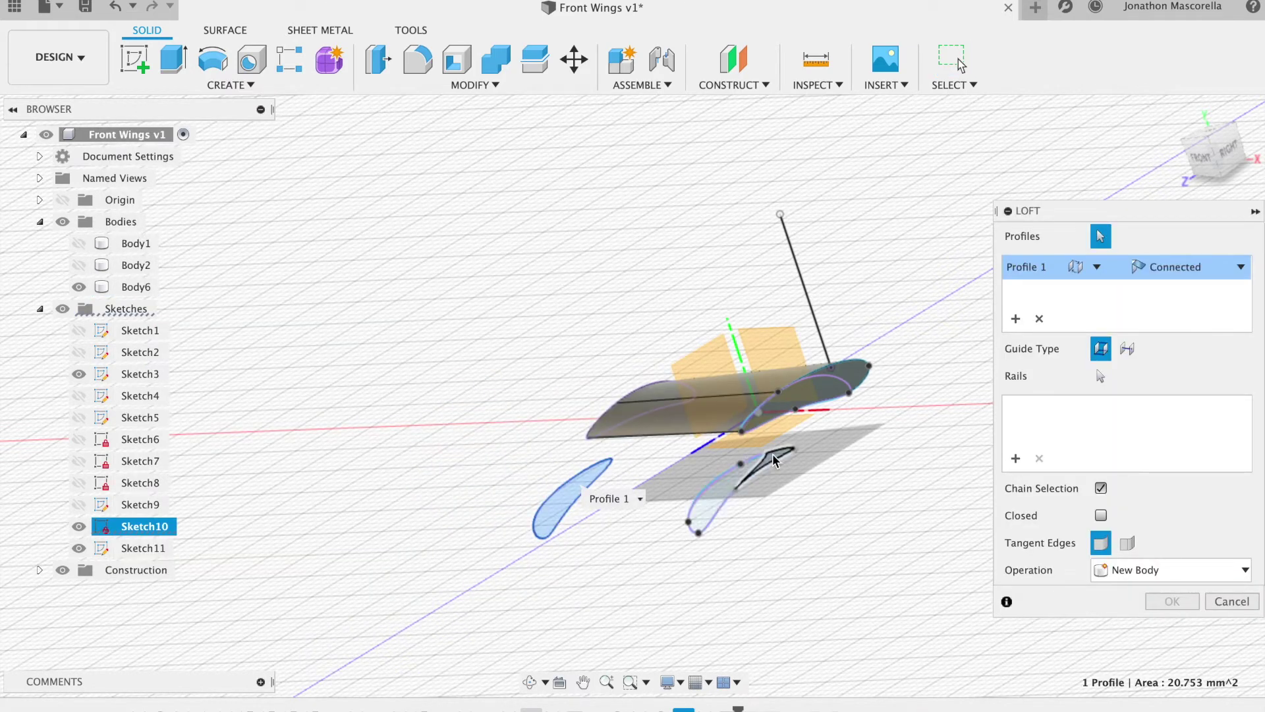
click(730, 487)
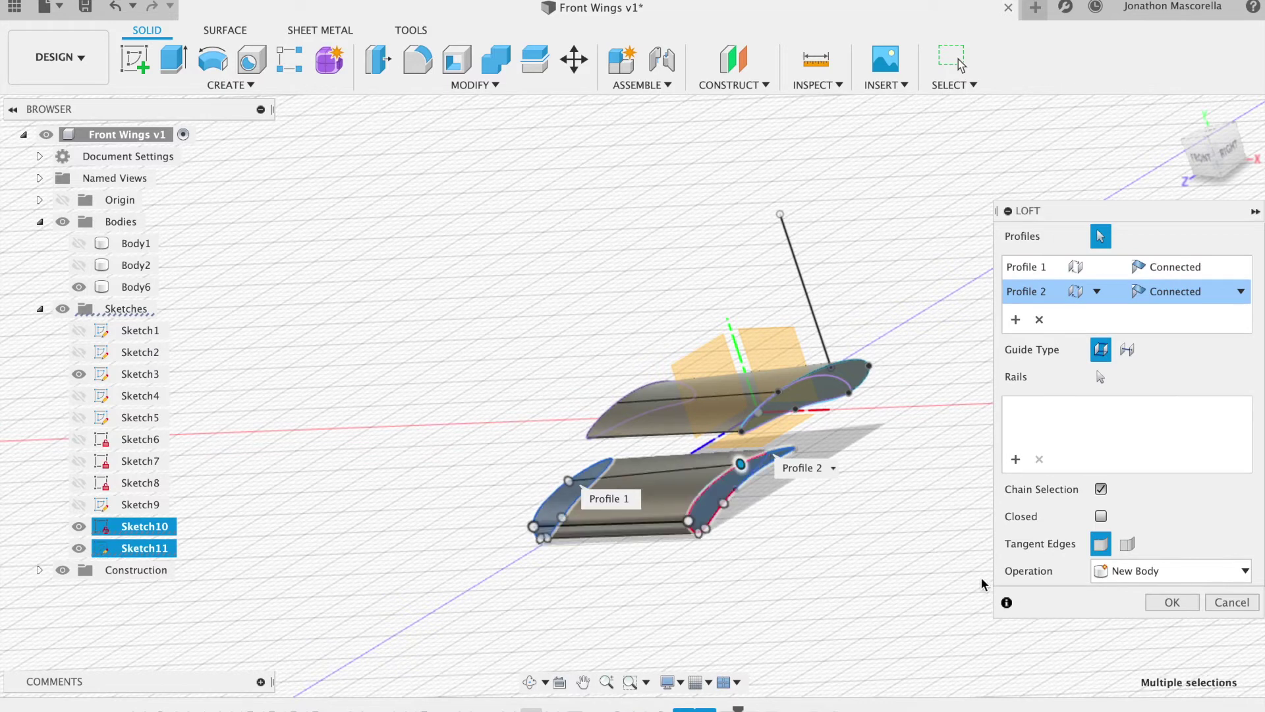
click(1152, 600)
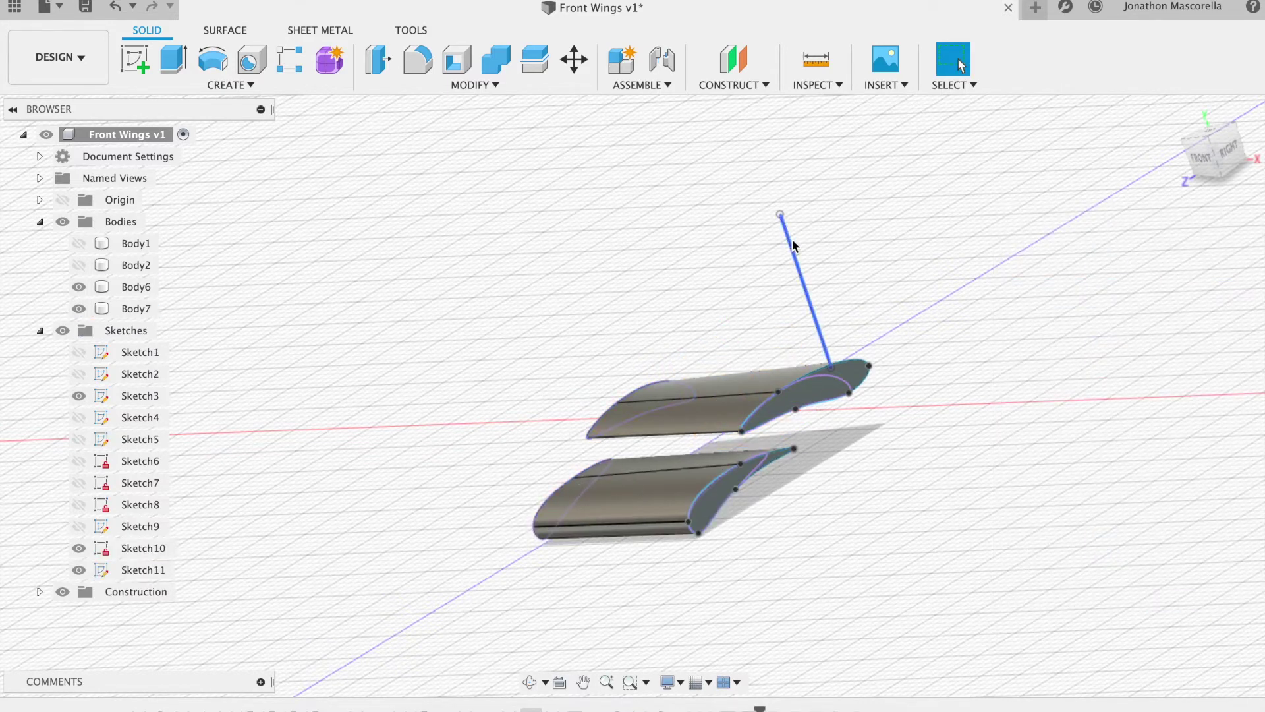
- Show Body1 and Body2 again and start a new sketch on the wing profile's plane
click(145, 65)
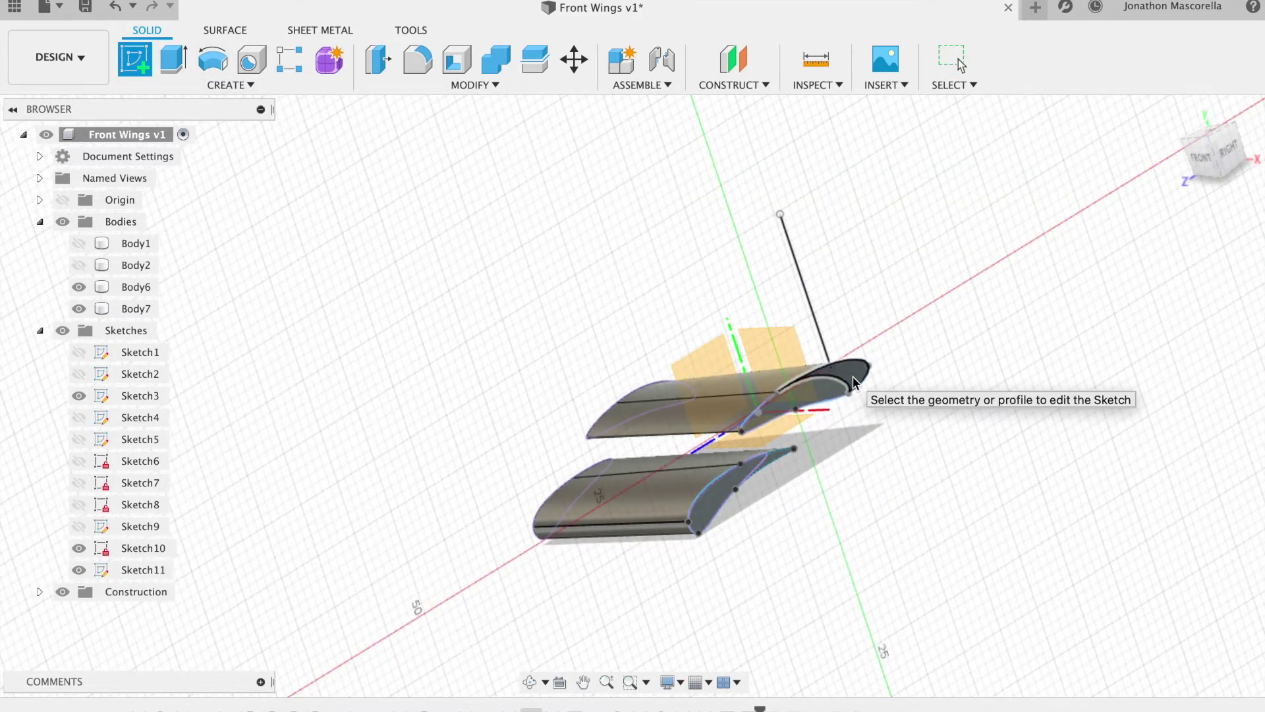
click(854, 382)
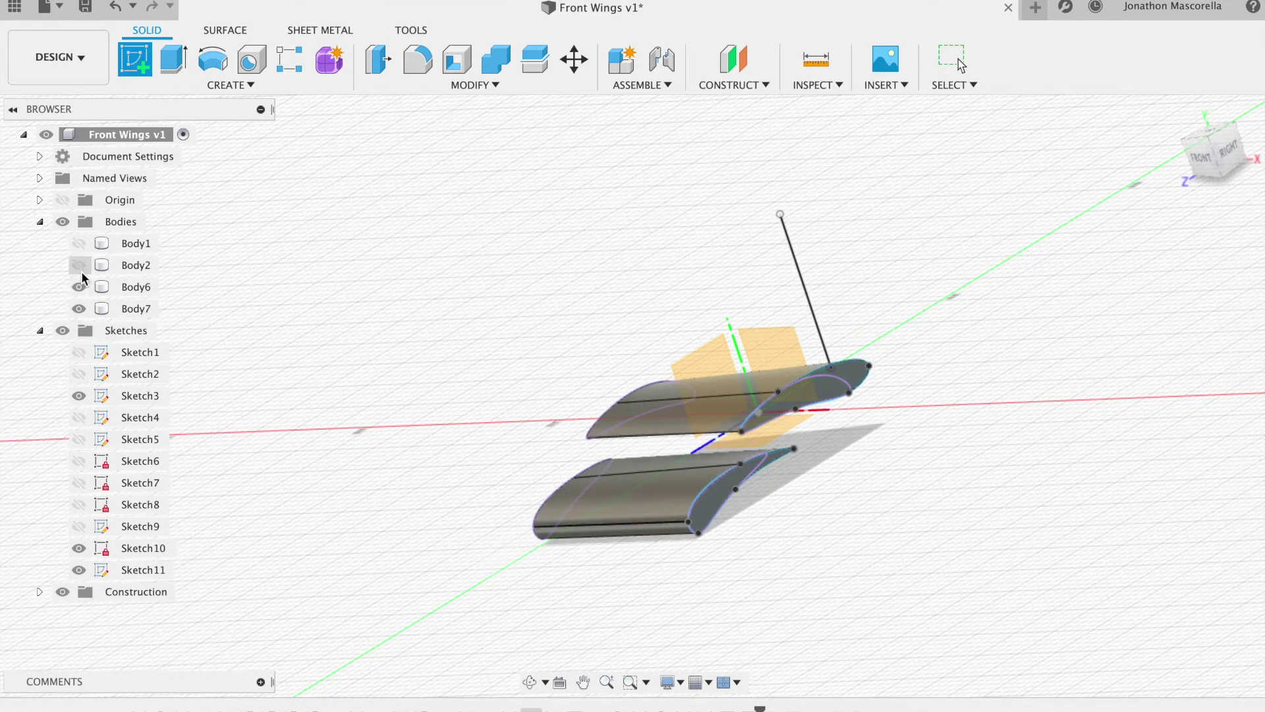
click(80, 266)
click(81, 243)
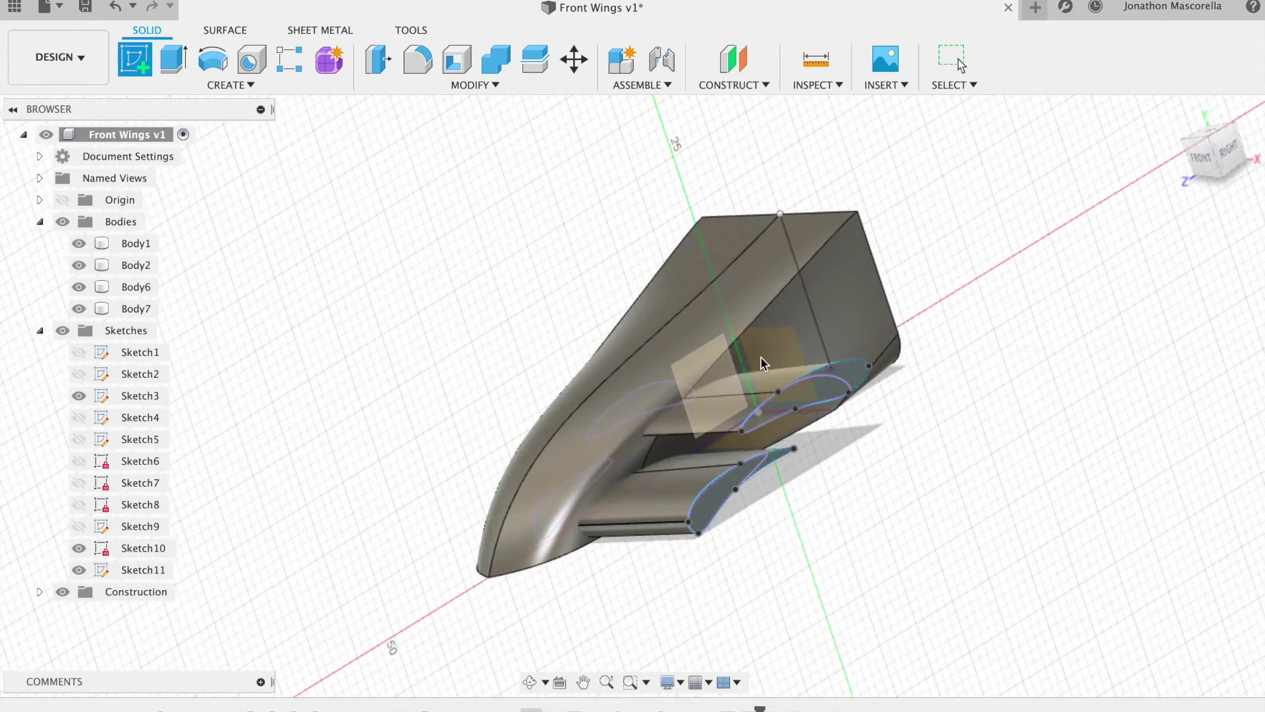
click(844, 385)
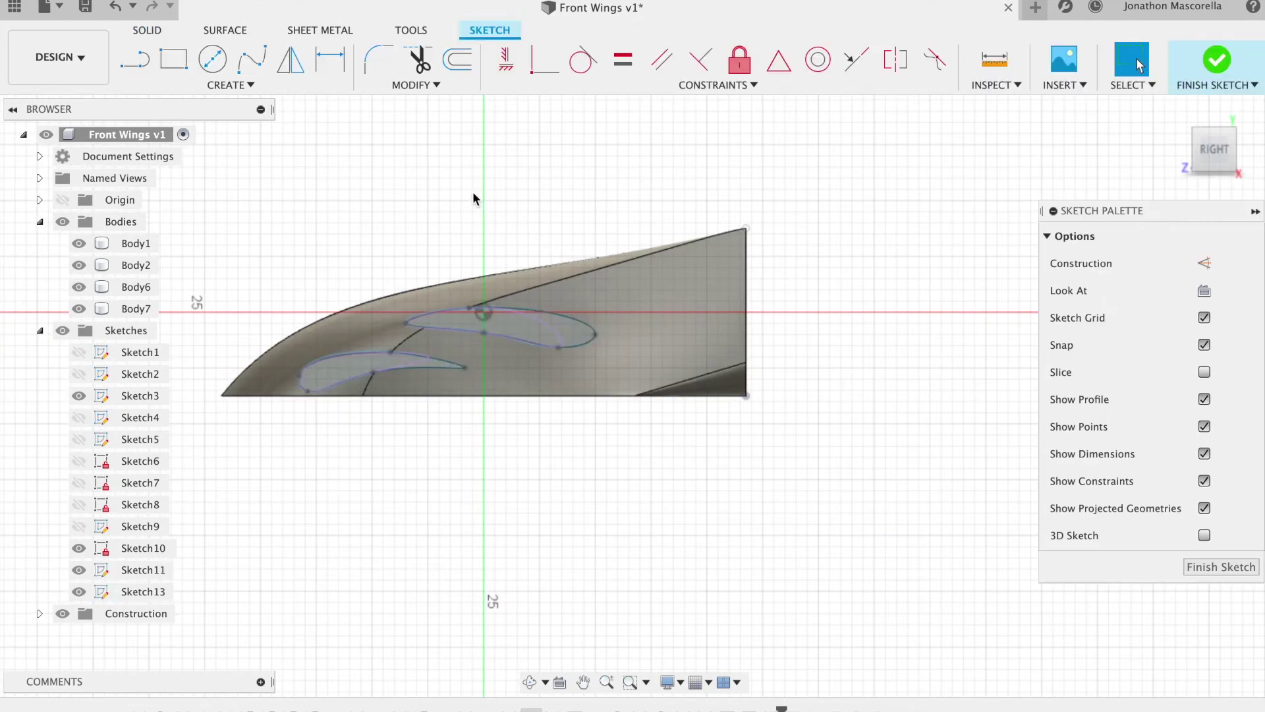
- Project the nose cone's two bottom edges into Sketch13
click(137, 66)
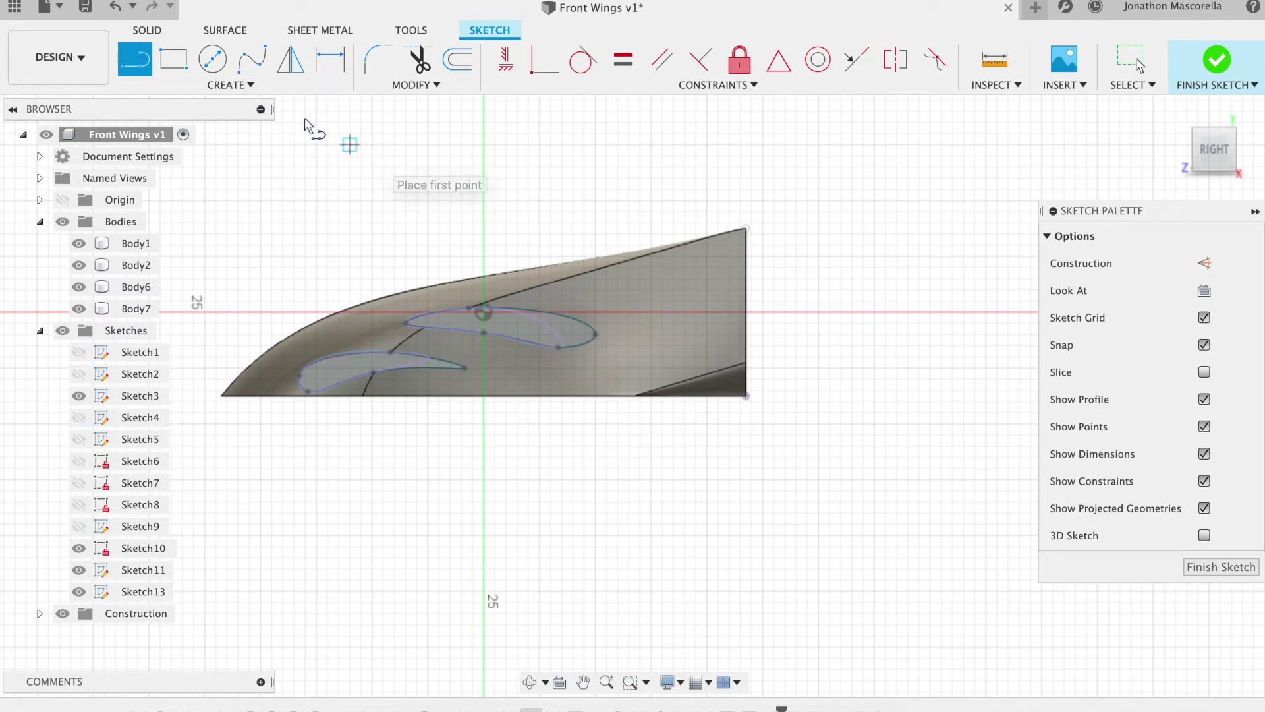
click(249, 85)
mouse_move(223, 394)
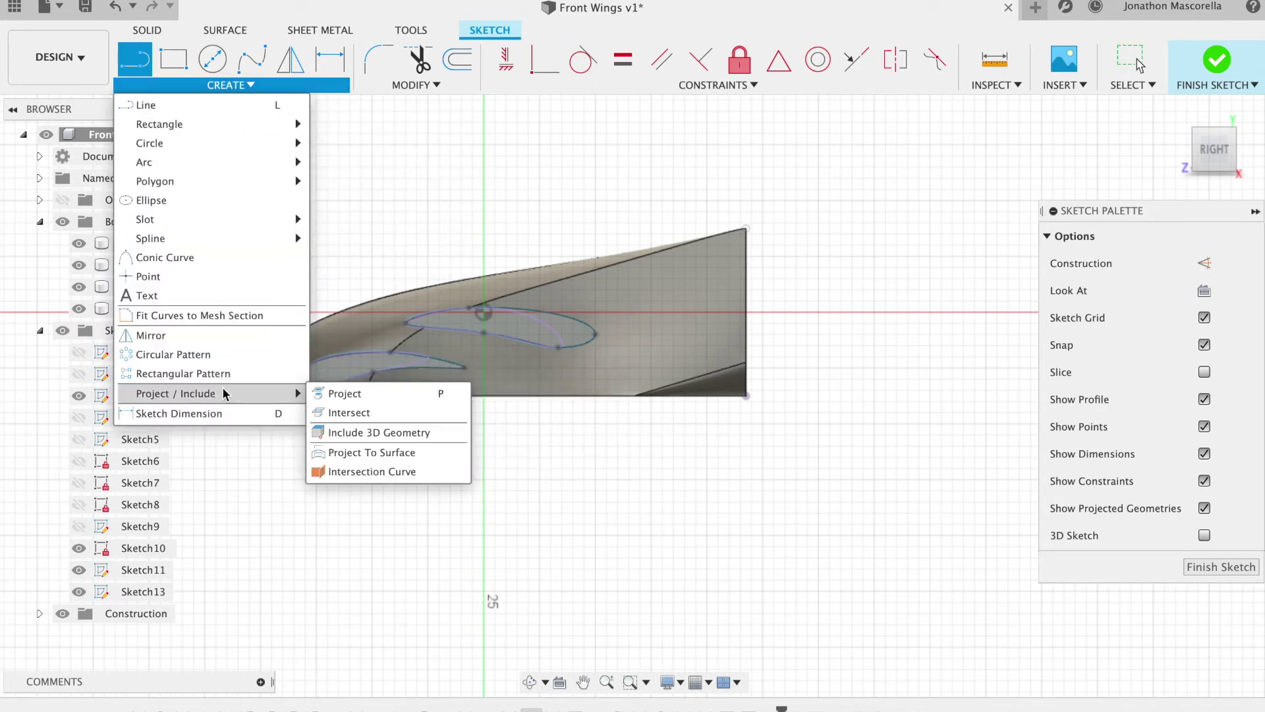
click(340, 393)
click(521, 396)
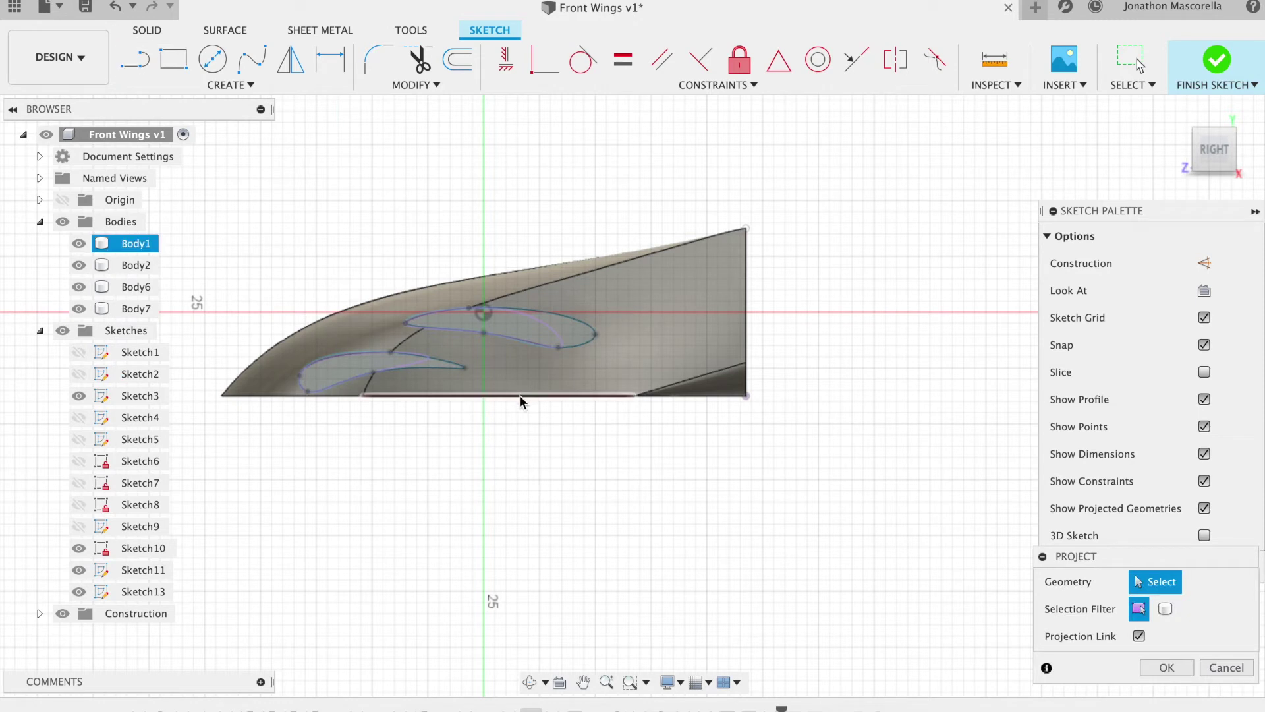
click(290, 395)
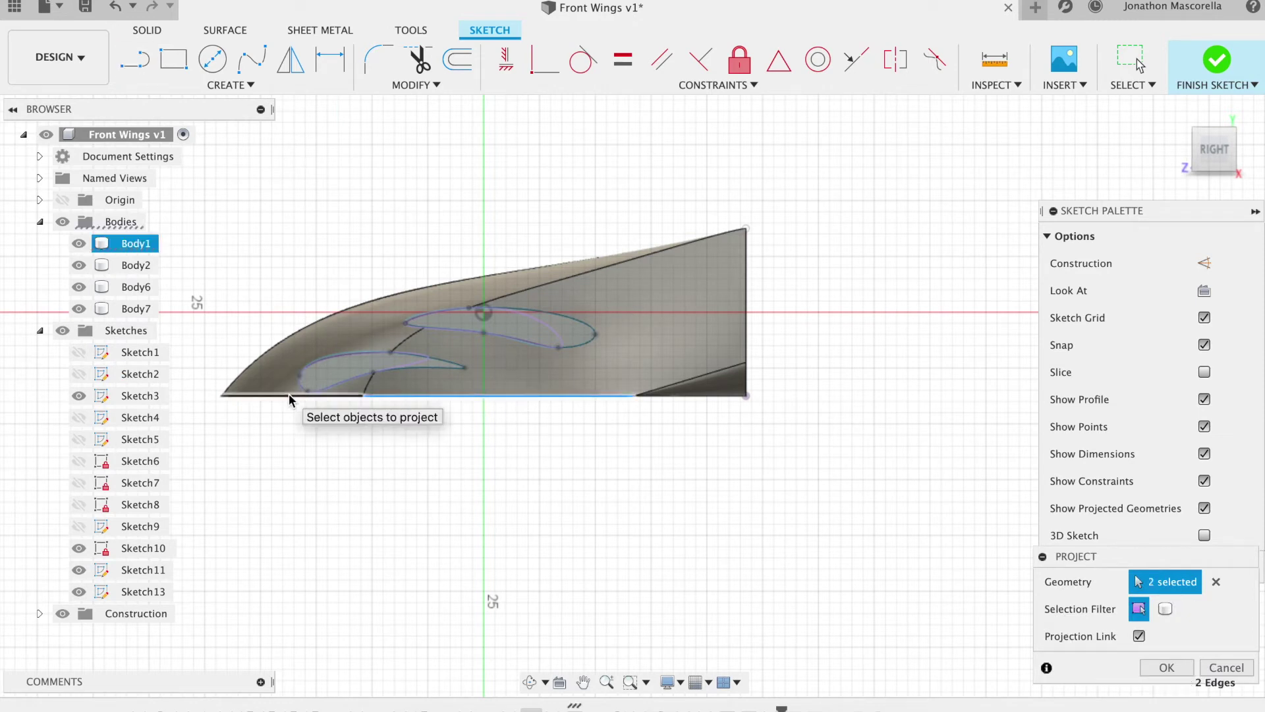
key(Return)
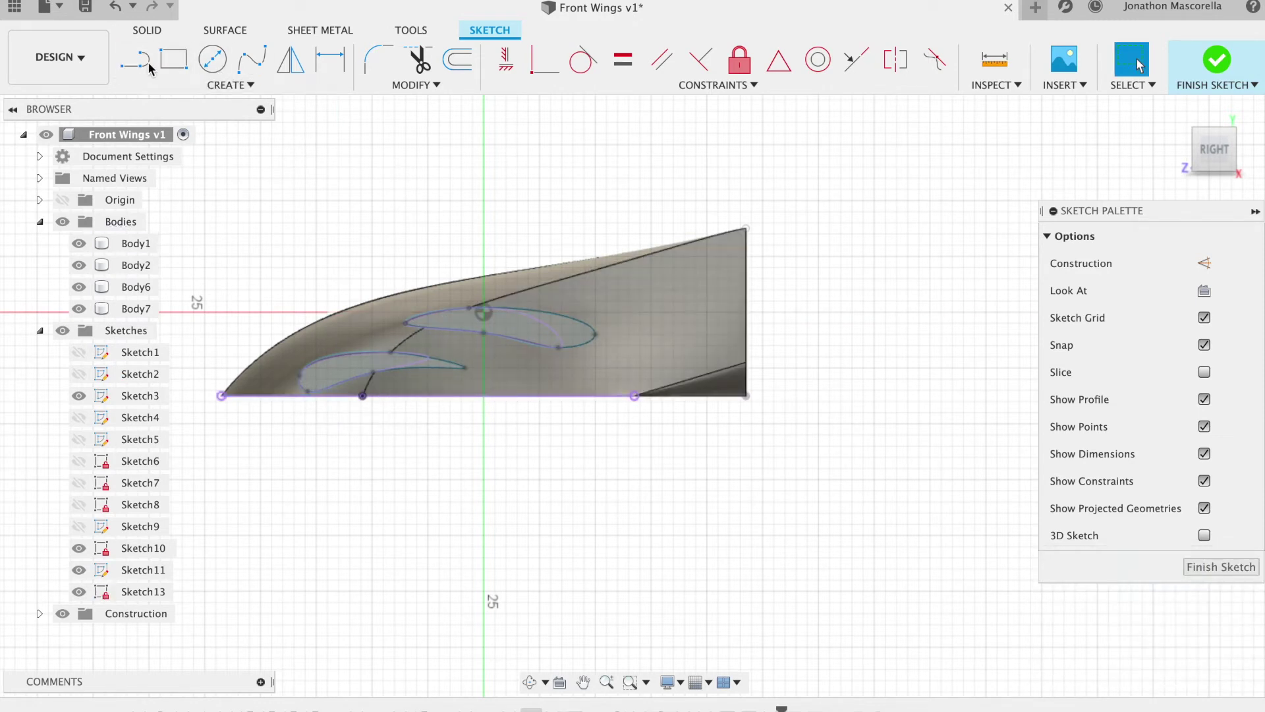
- Draw a straight line along the nose cone's bottom edge
click(143, 66)
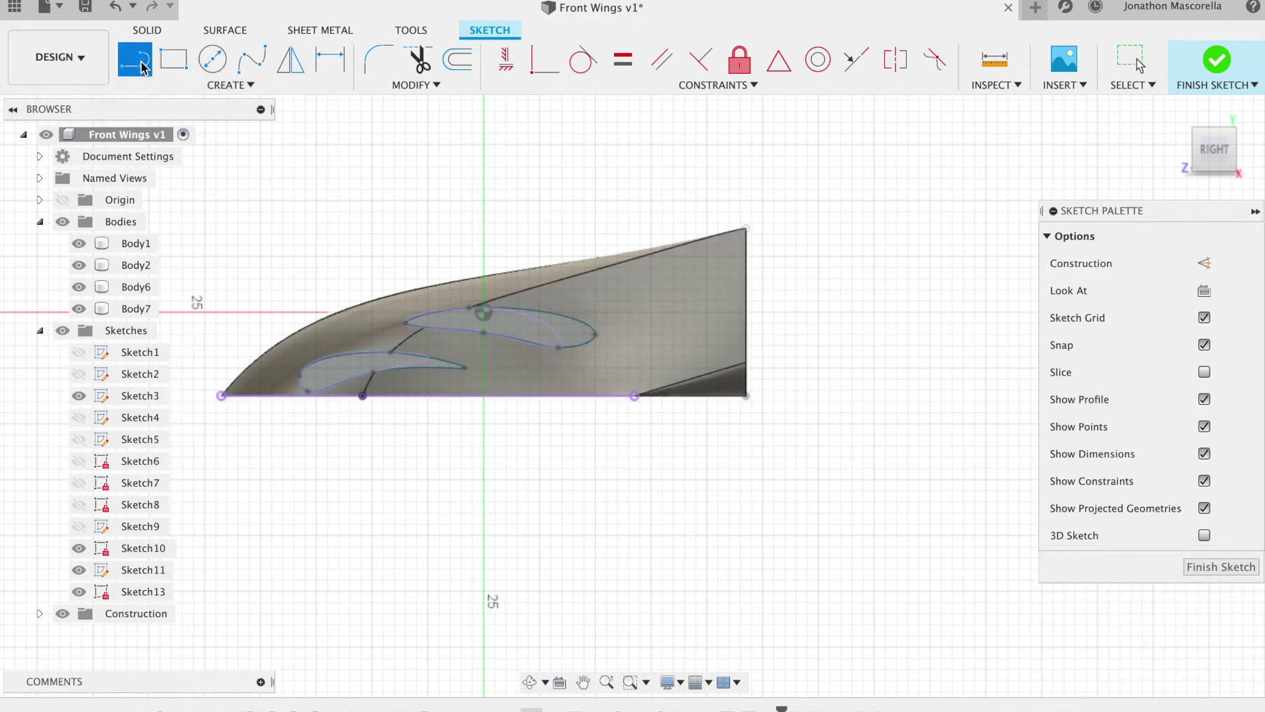
click(594, 397)
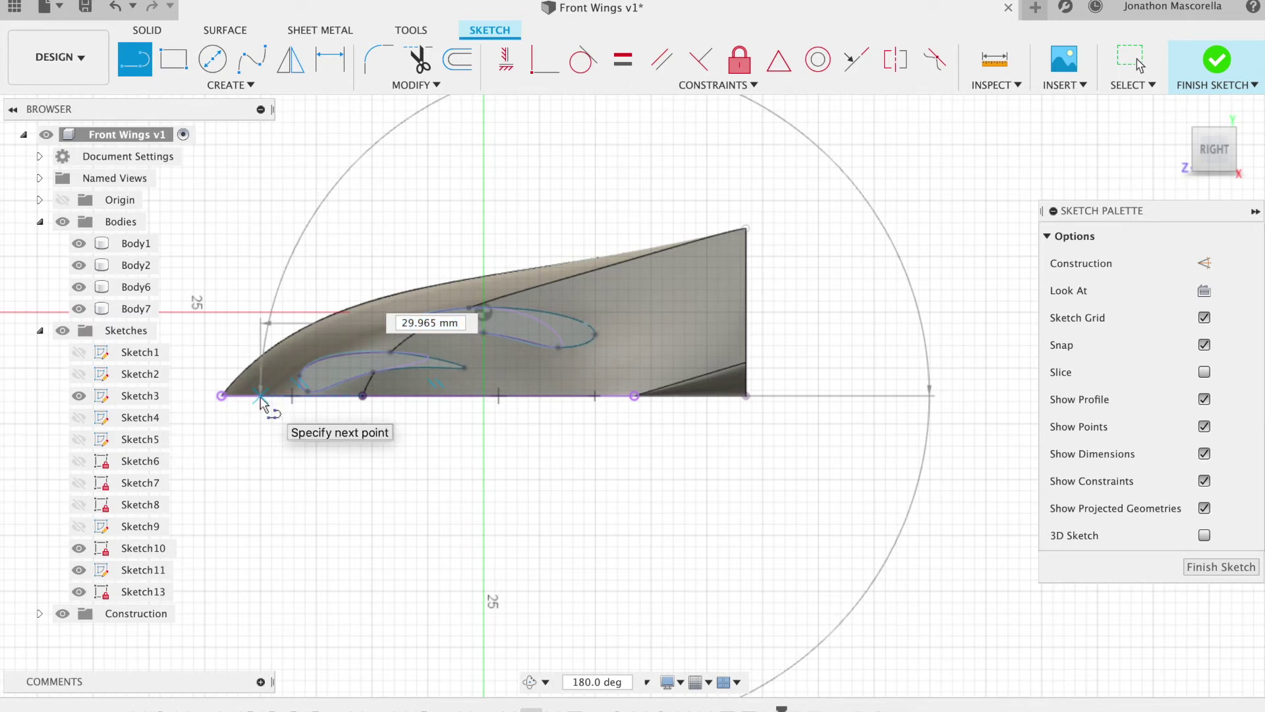
double_click(260, 396)
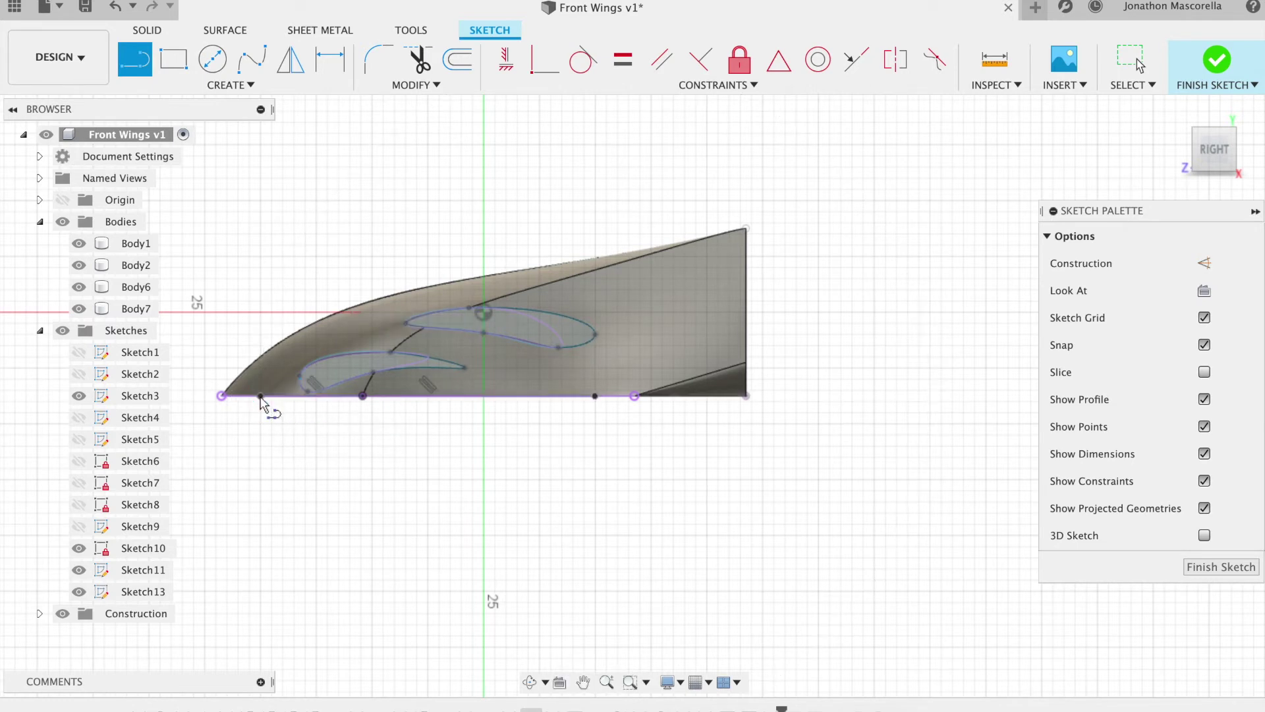
click(253, 64)
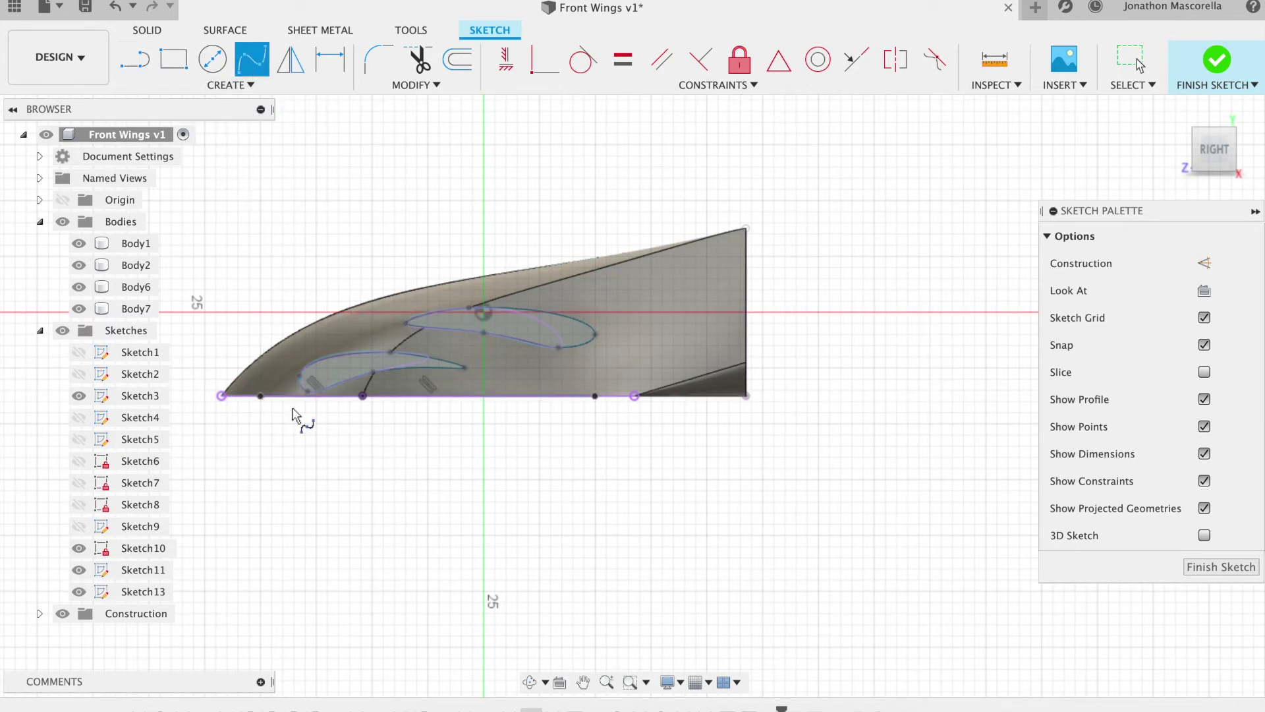
- Draw a closed spline from the base line's end, arcing over both airfoils back to the bottom edge
click(295, 345)
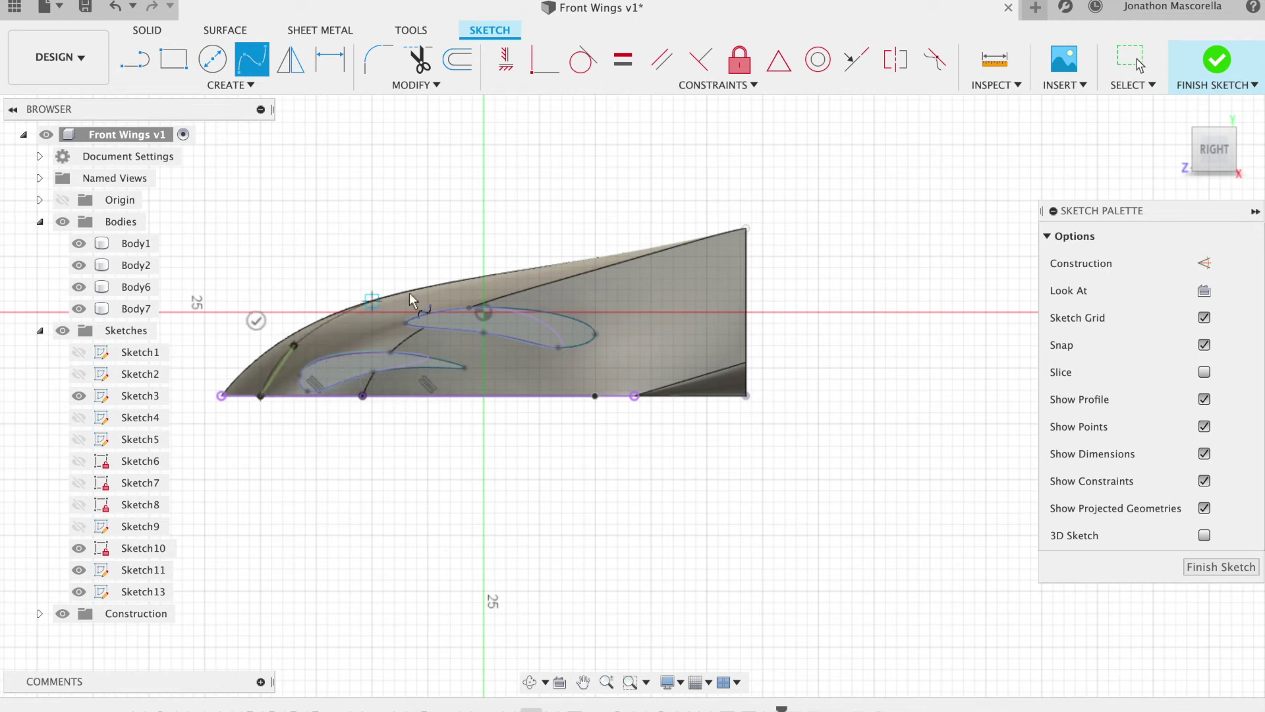
click(485, 278)
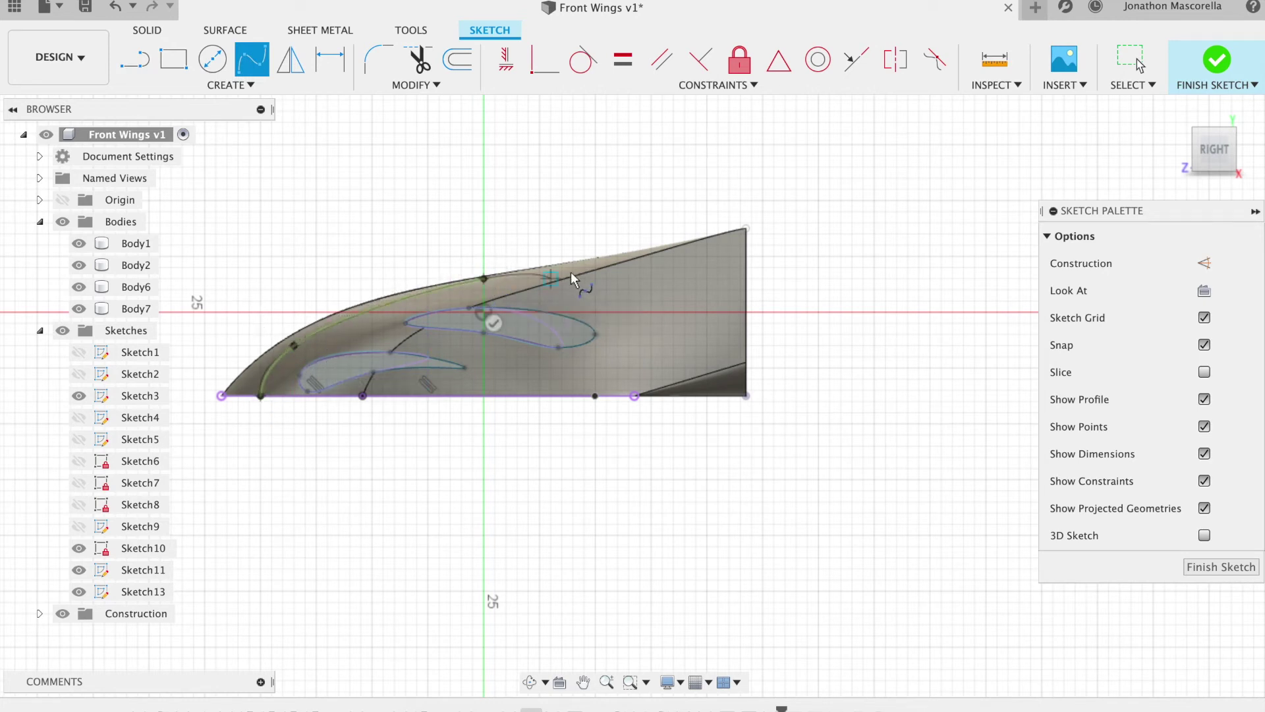
click(606, 268)
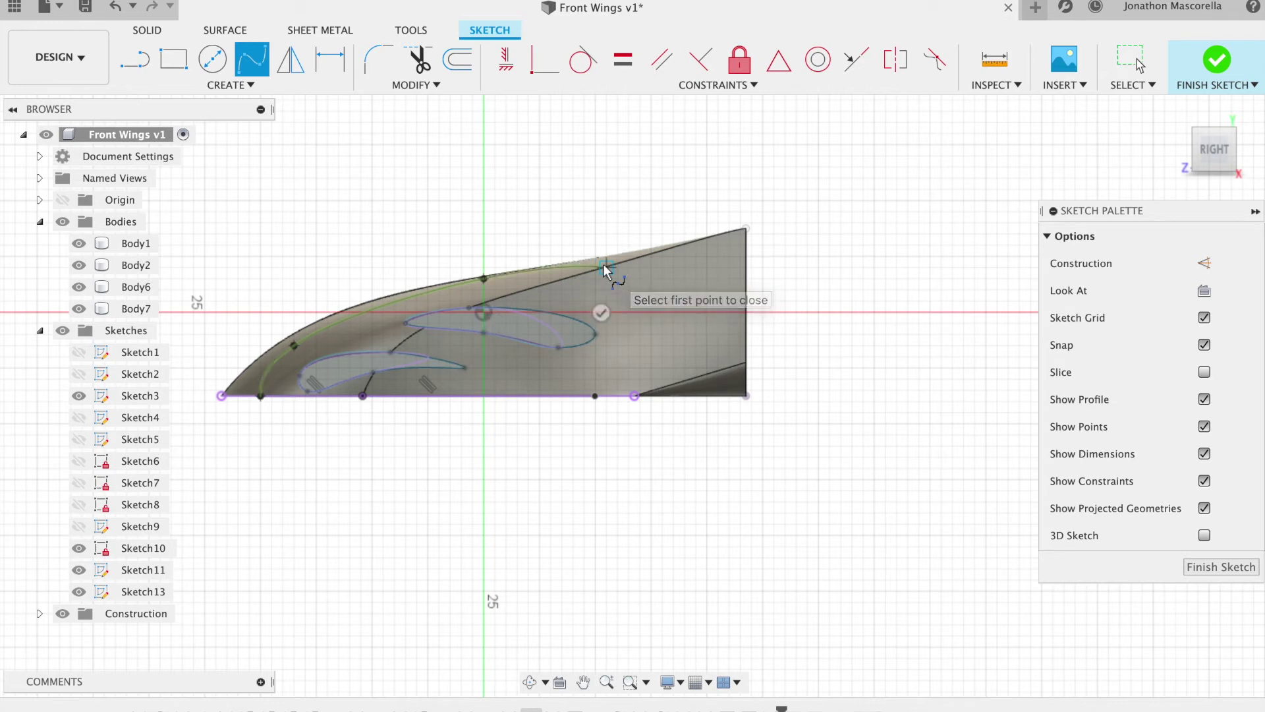
click(662, 310)
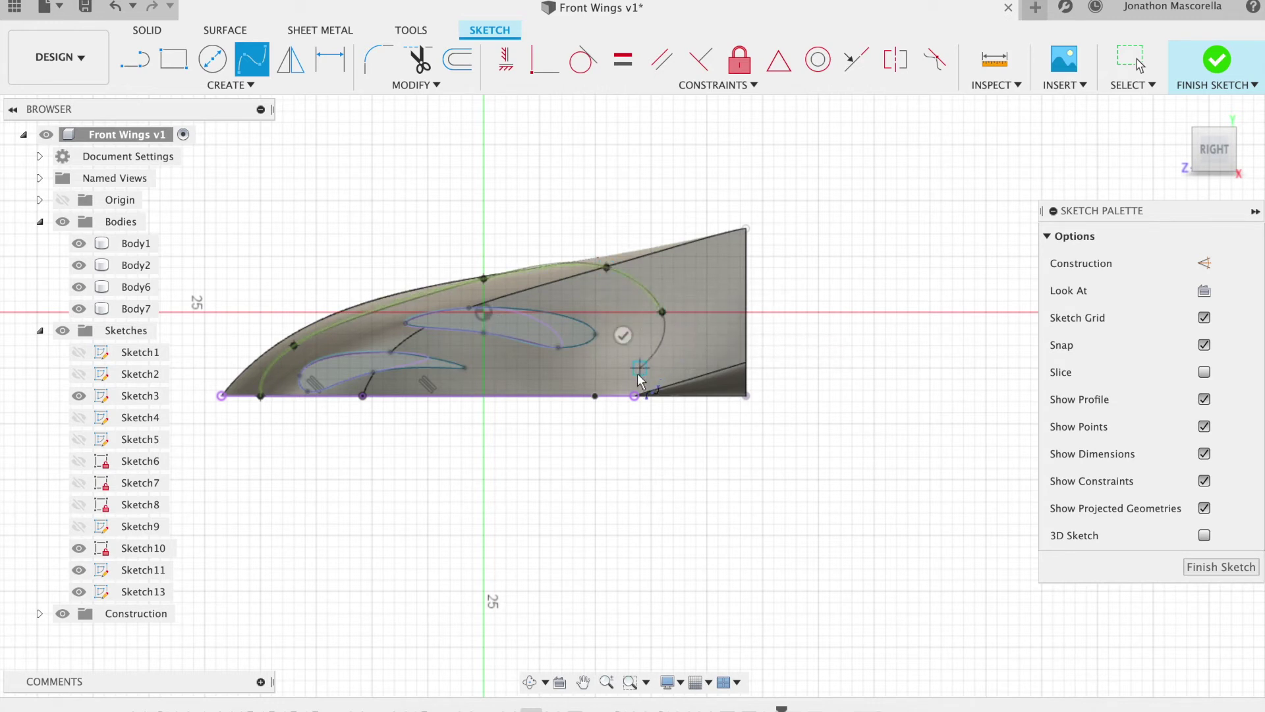
click(596, 396)
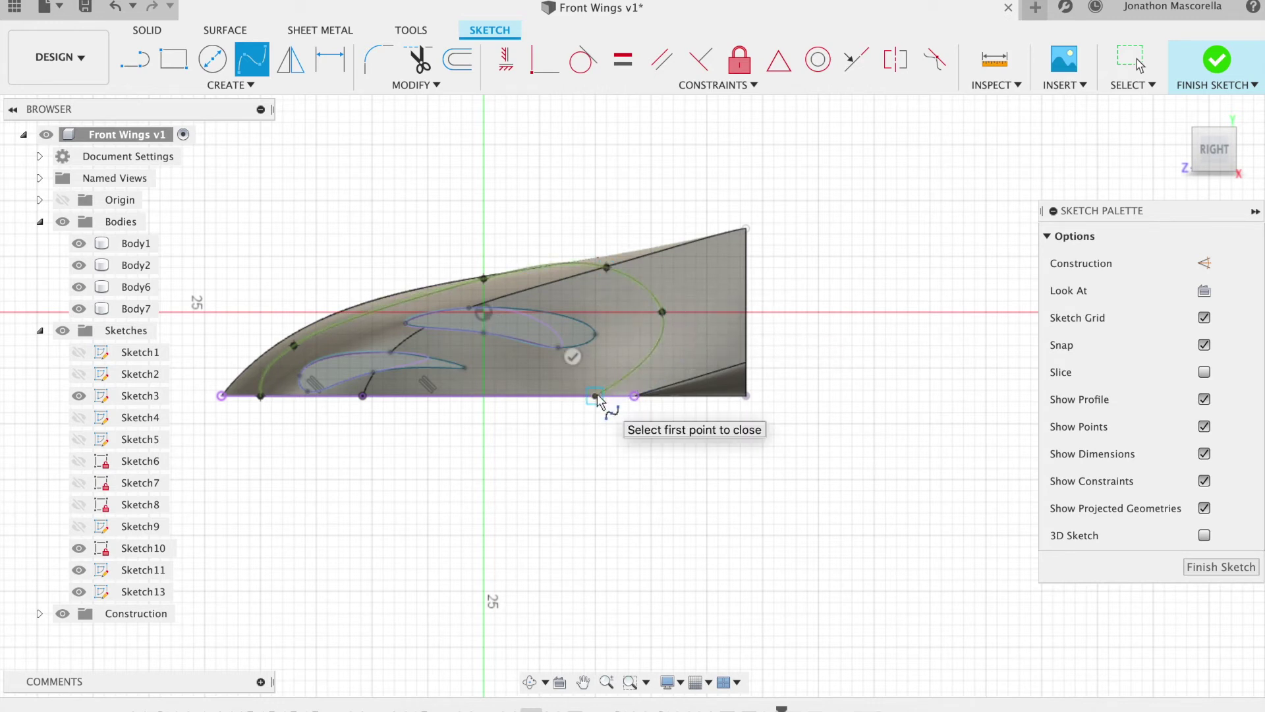
click(573, 355)
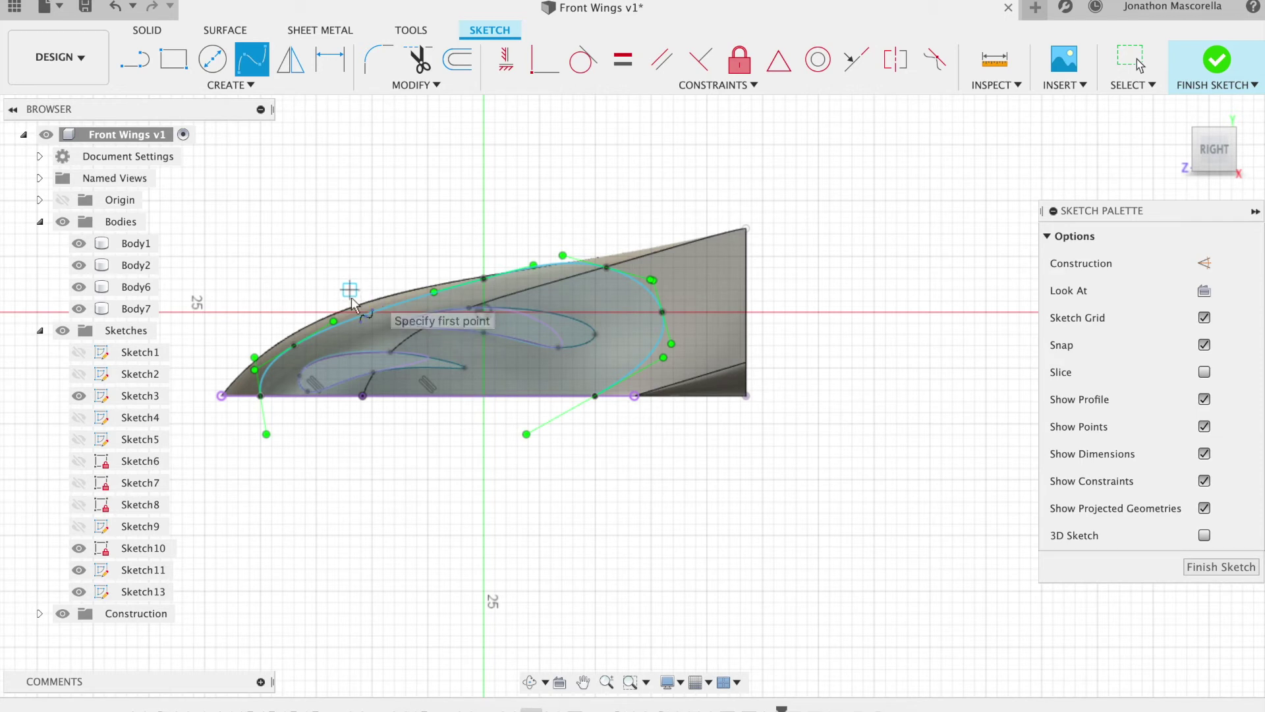
key(Escape)
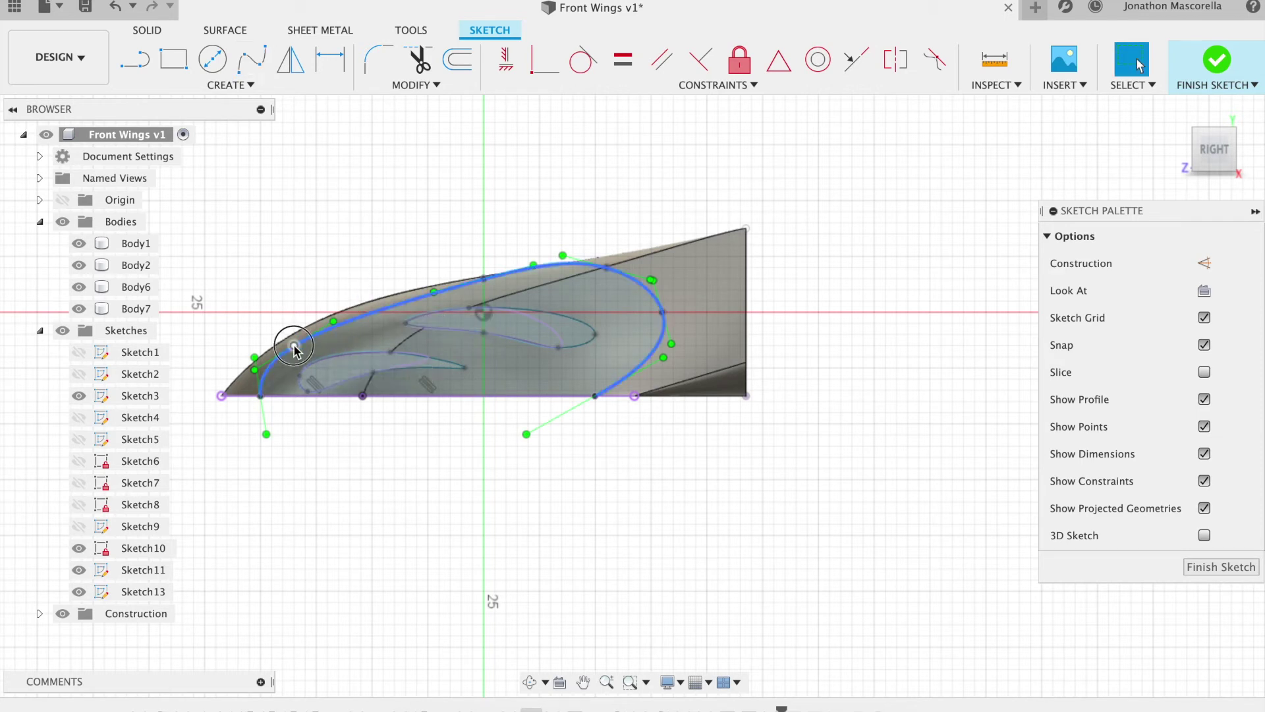
click(293, 348)
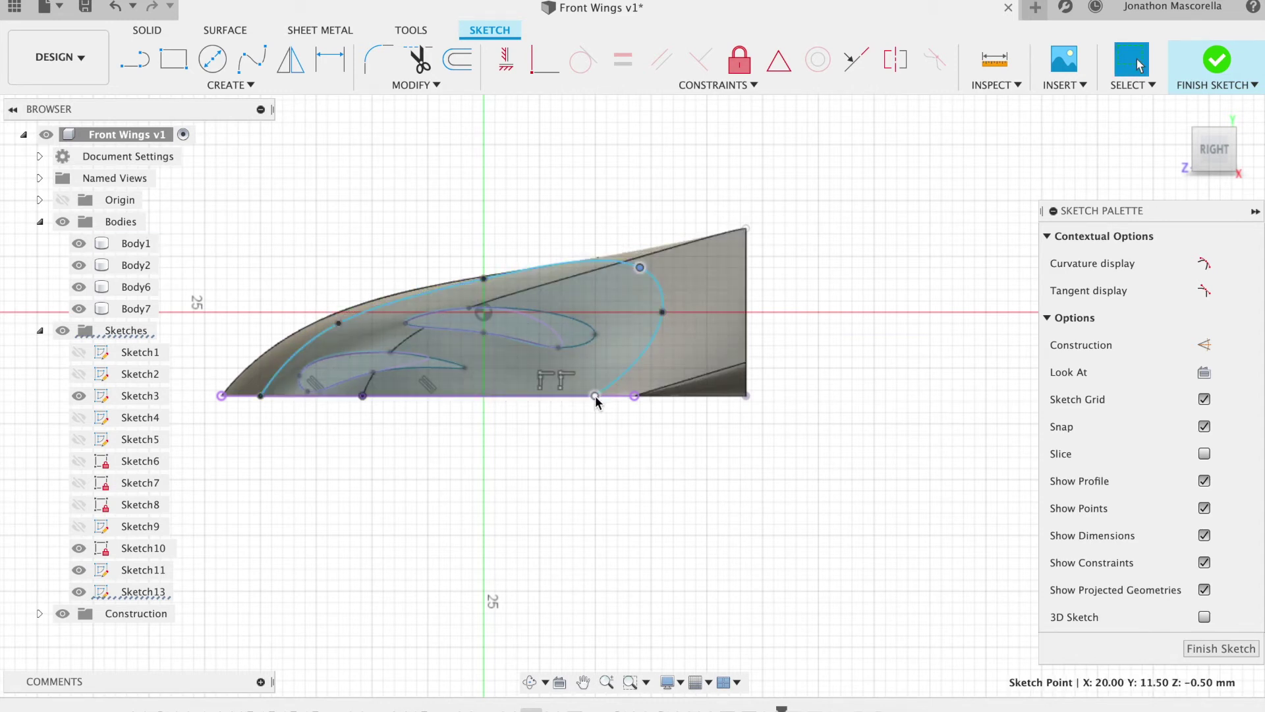
- Extrude the rounded end-plate profile 1 mm with the Join operation onto the wing body
click(1193, 129)
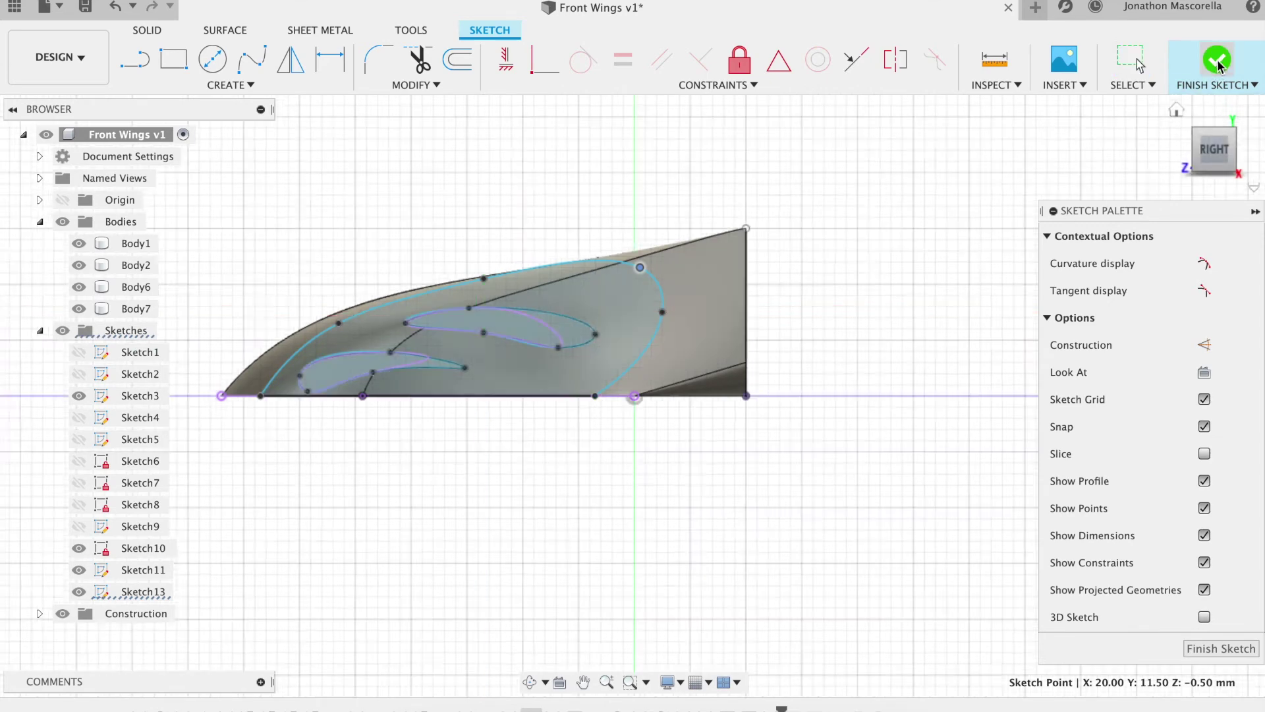
key(Return)
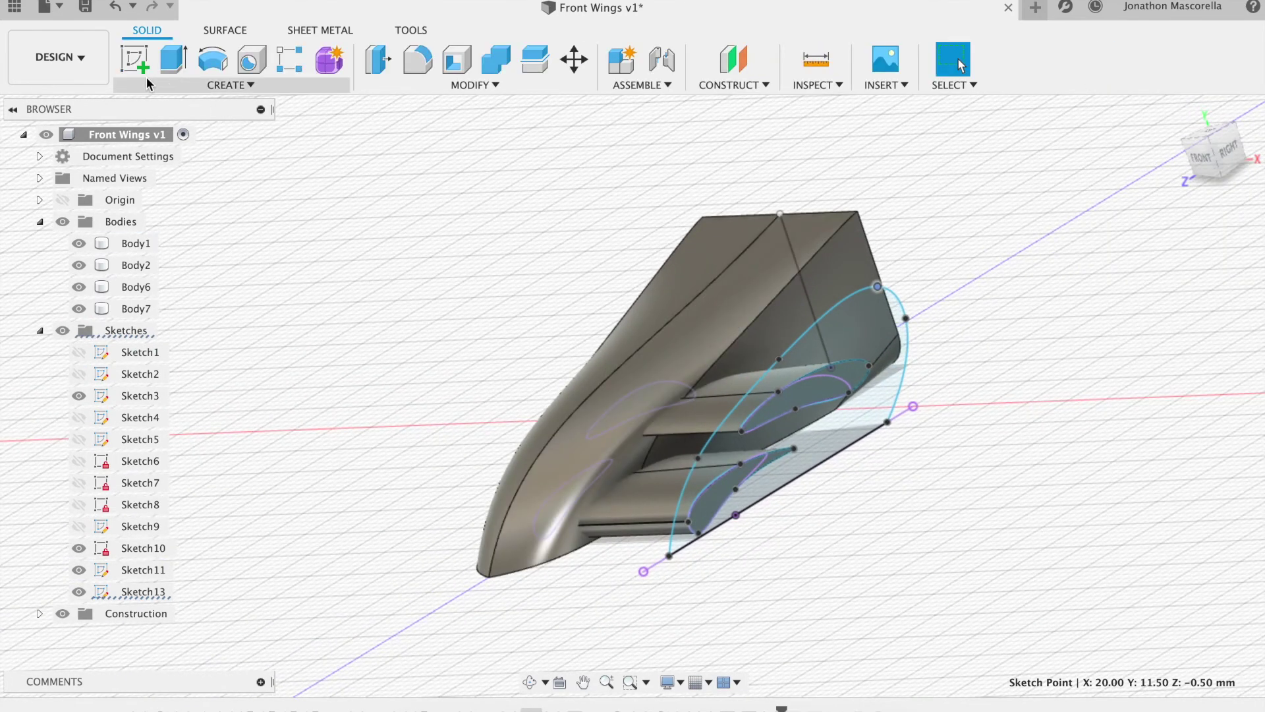
click(173, 60)
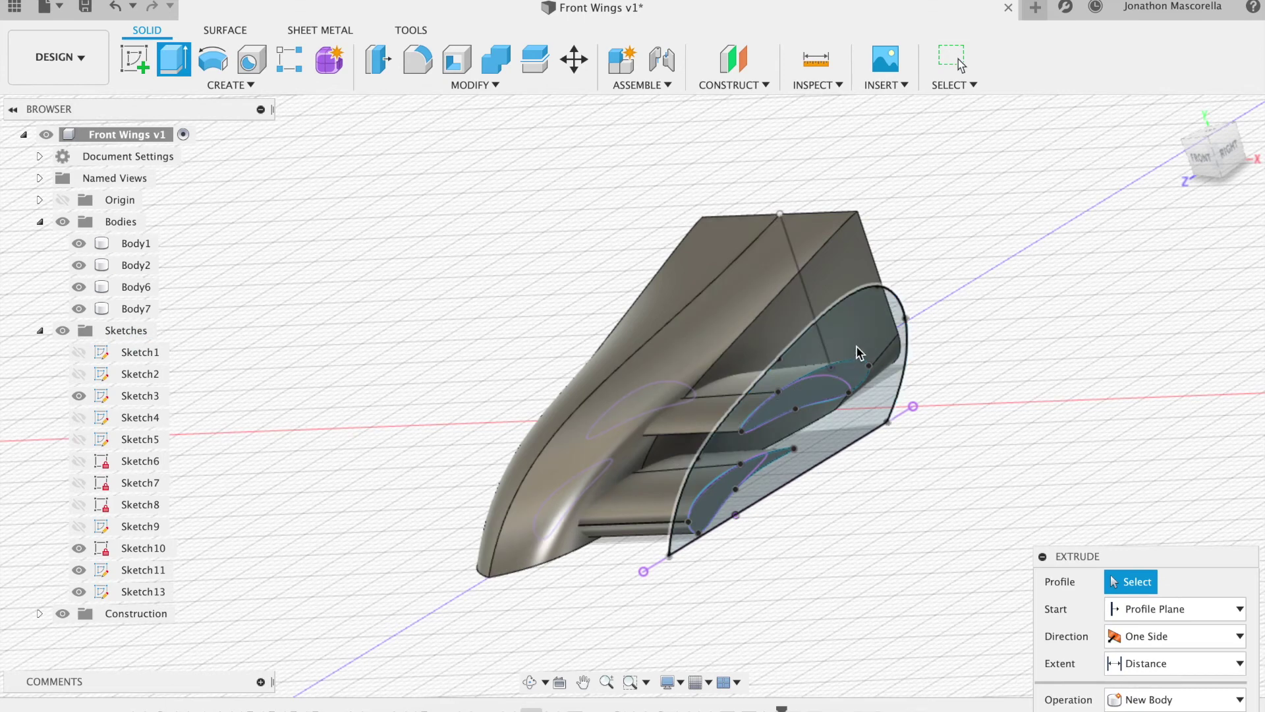
click(858, 352)
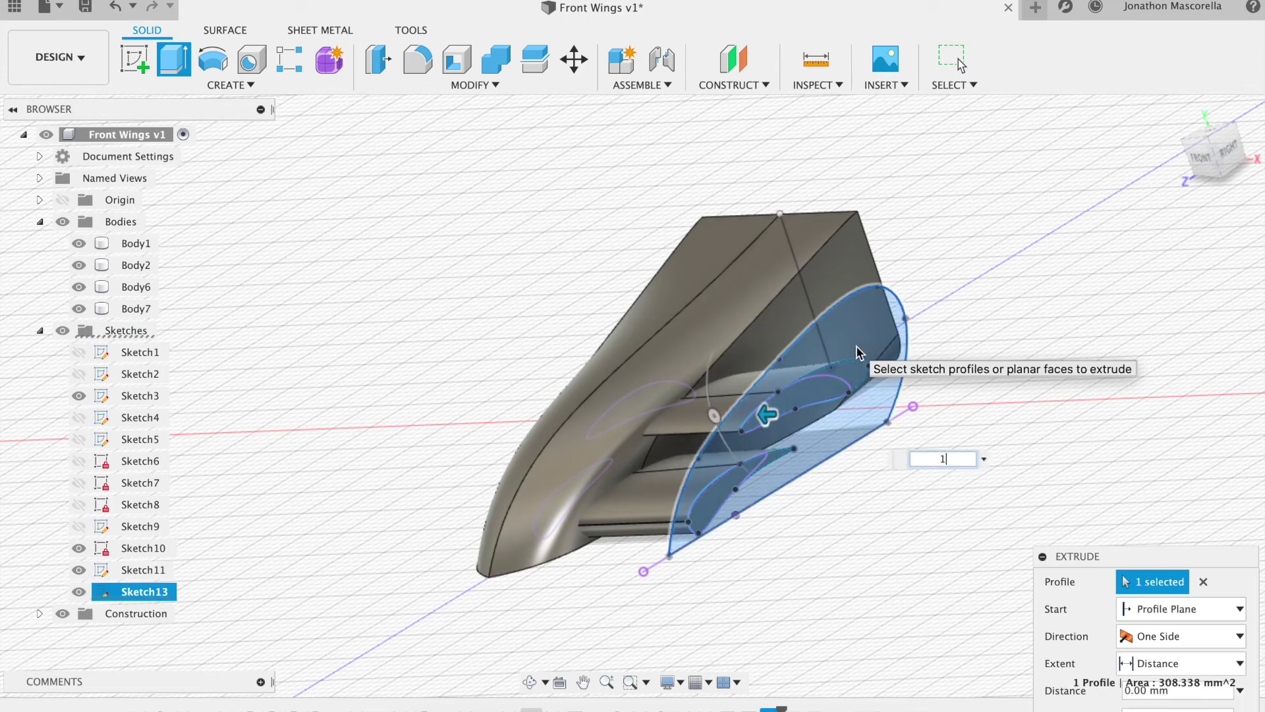
key(Return)
text(1)
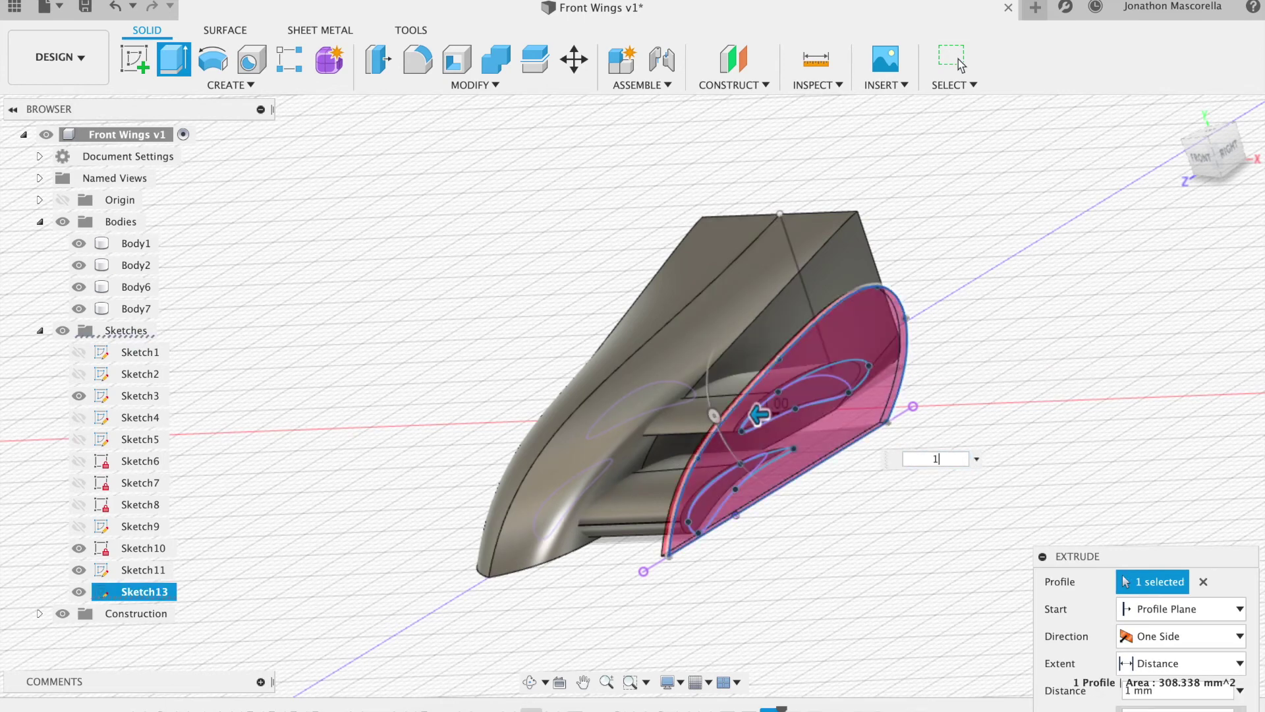
click(1180, 709)
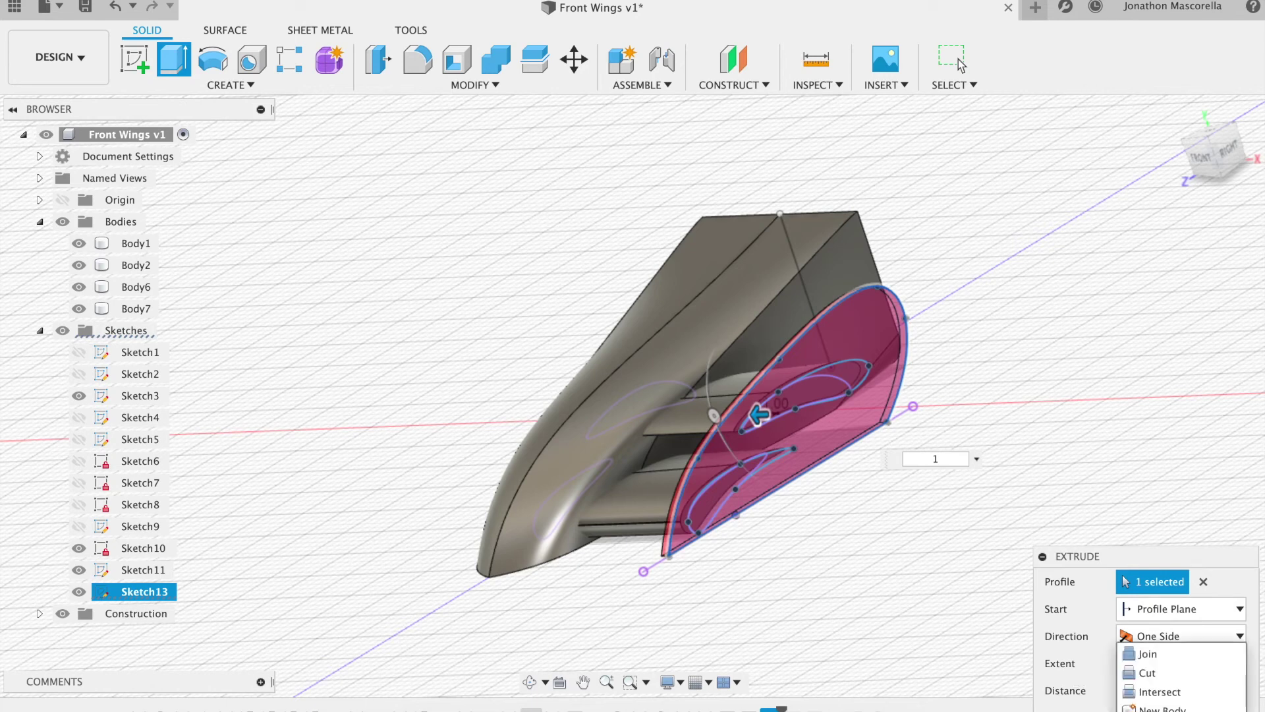
click(1162, 658)
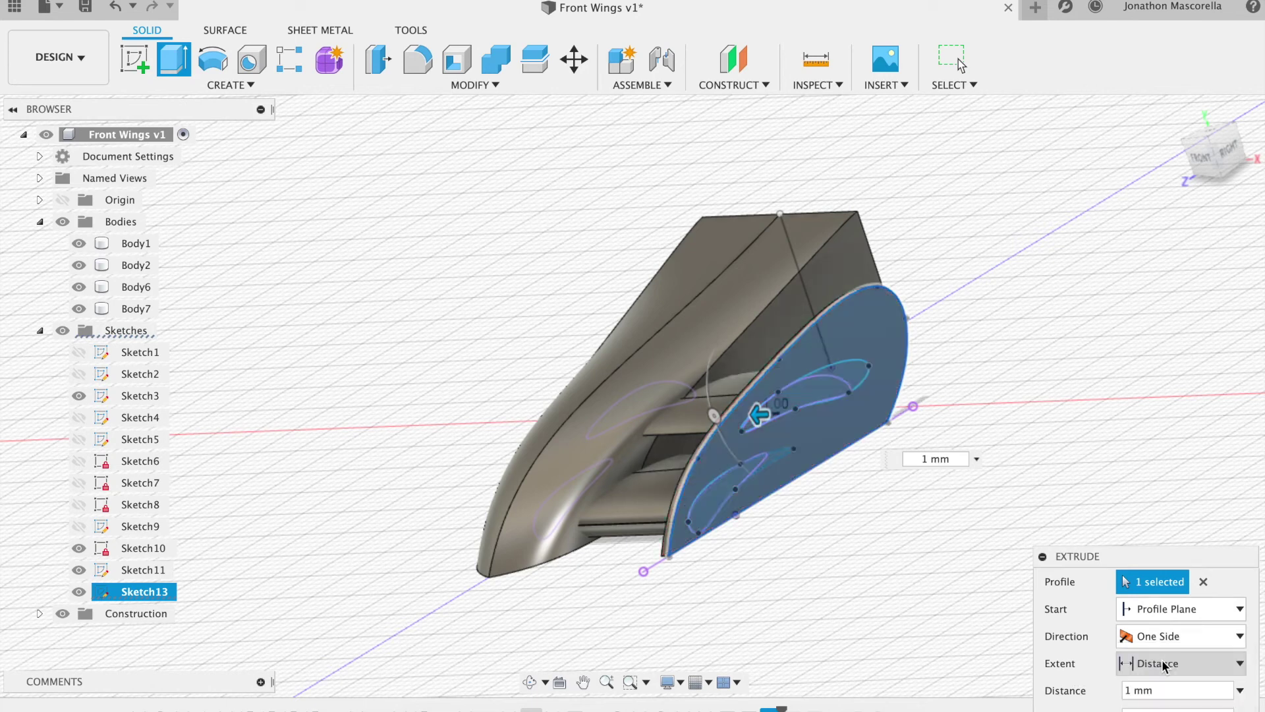
key(Return)
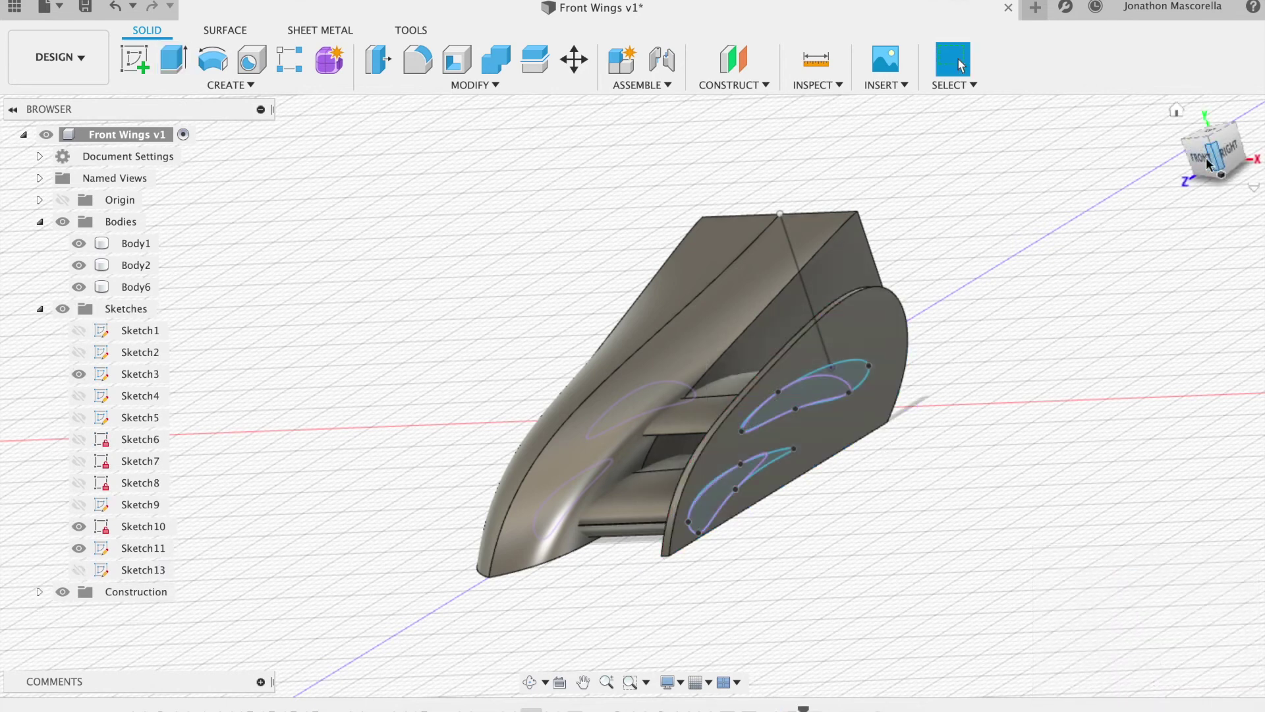
mouse_move(1209, 158)
mouse_down()
mouse_move(1251, 163)
mouse_move(14, 125)
mouse_move(1252, 157)
mouse_move(1231, 162)
mouse_up()
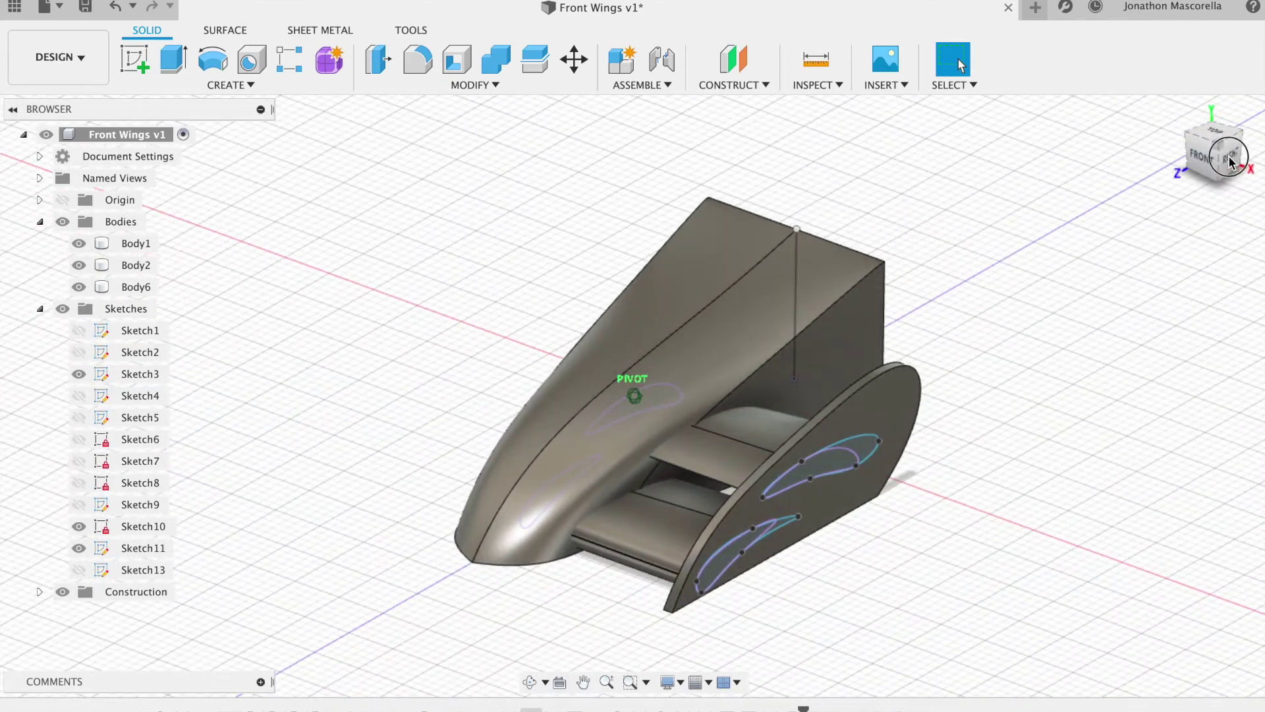
- Hide Sketch11, Sketch10 and Sketch3 in the browser
click(78, 548)
click(78, 525)
click(79, 373)
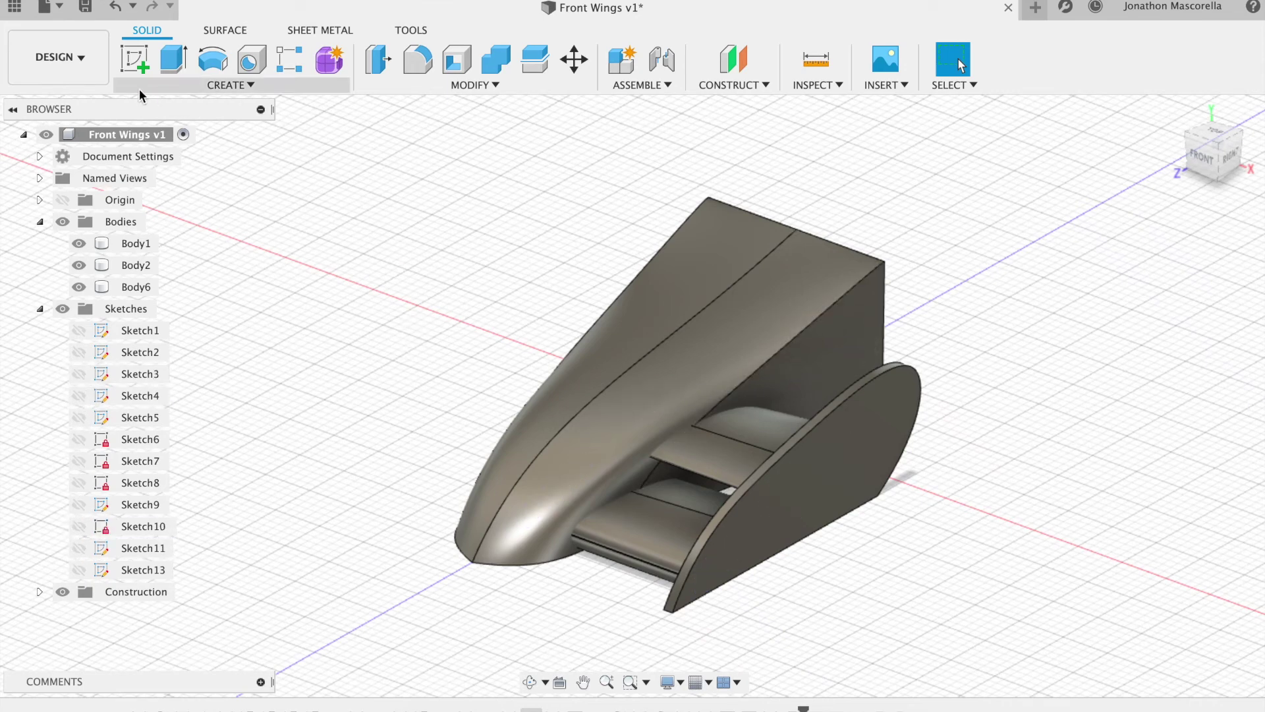
- Mirror Body6 across the nose cone's flat side face, creating Body8
click(189, 88)
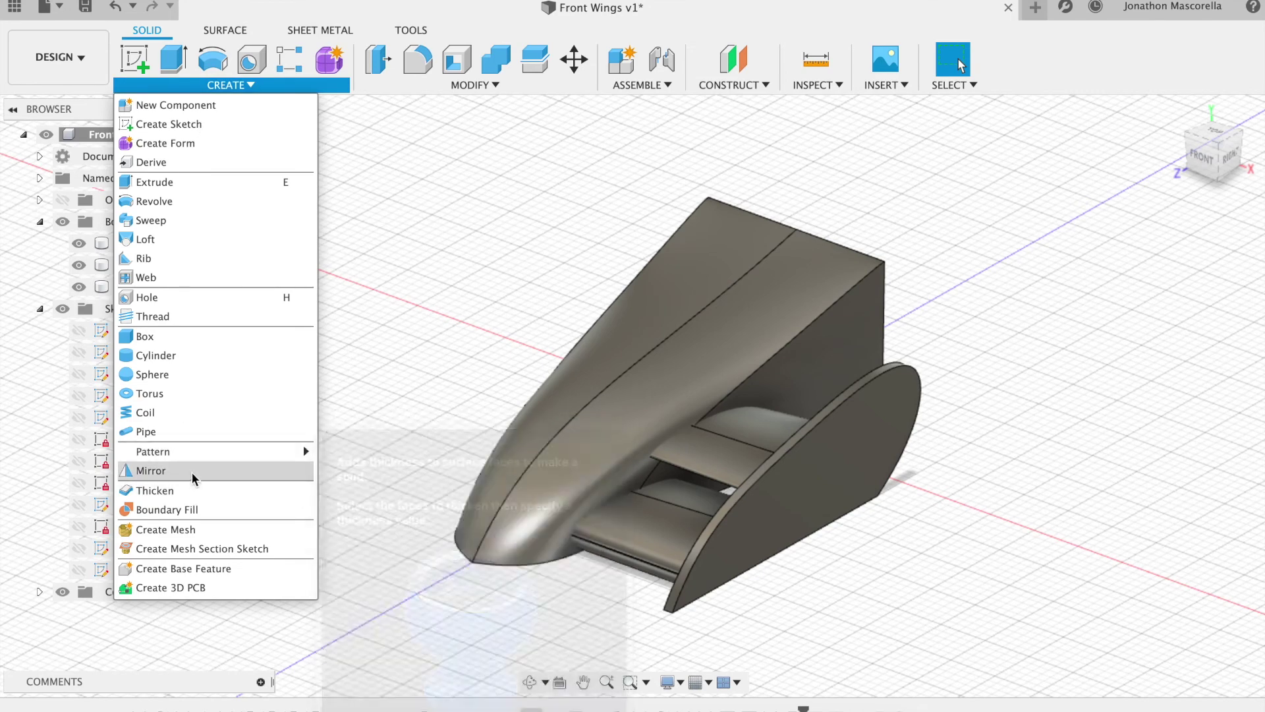
click(192, 474)
click(818, 477)
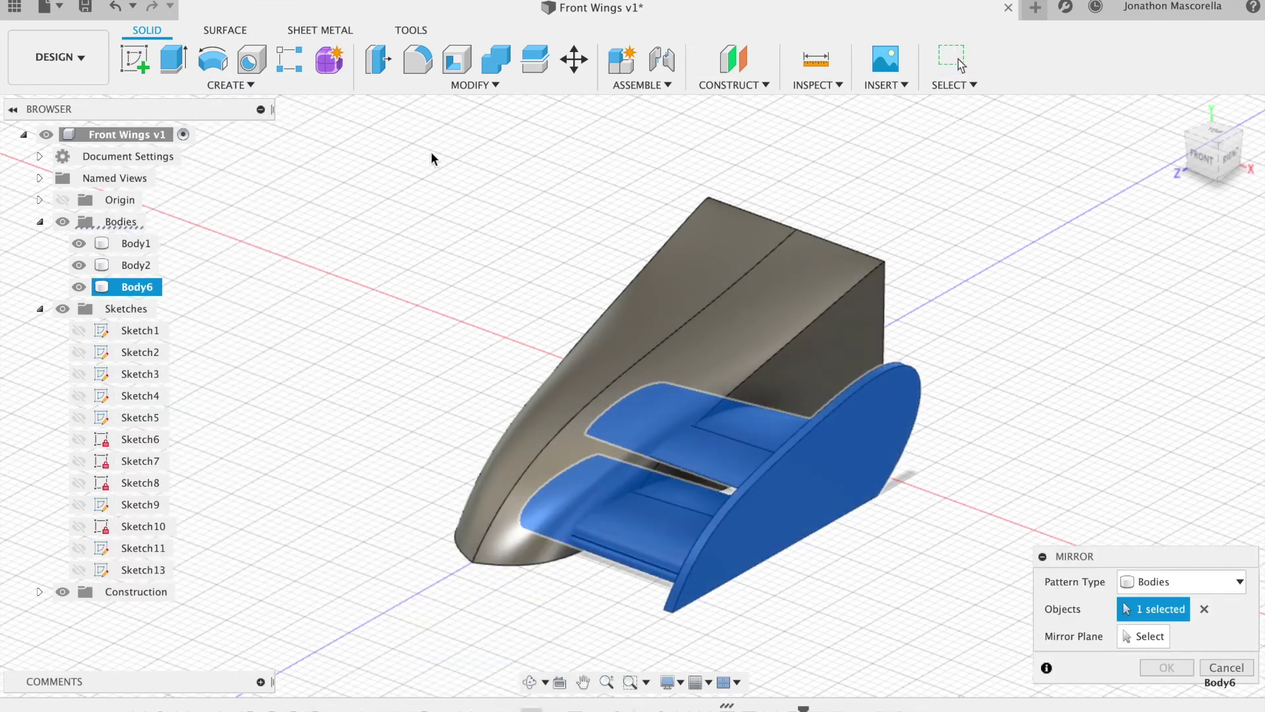
click(1135, 634)
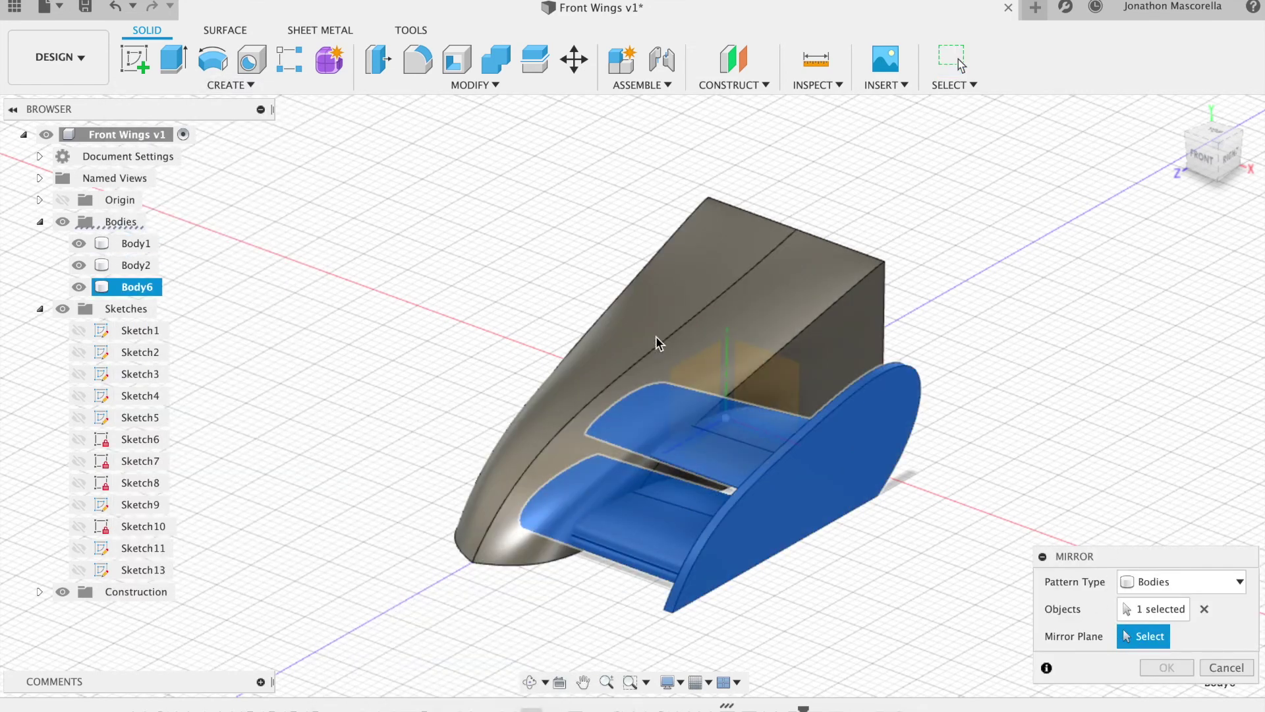
click(666, 356)
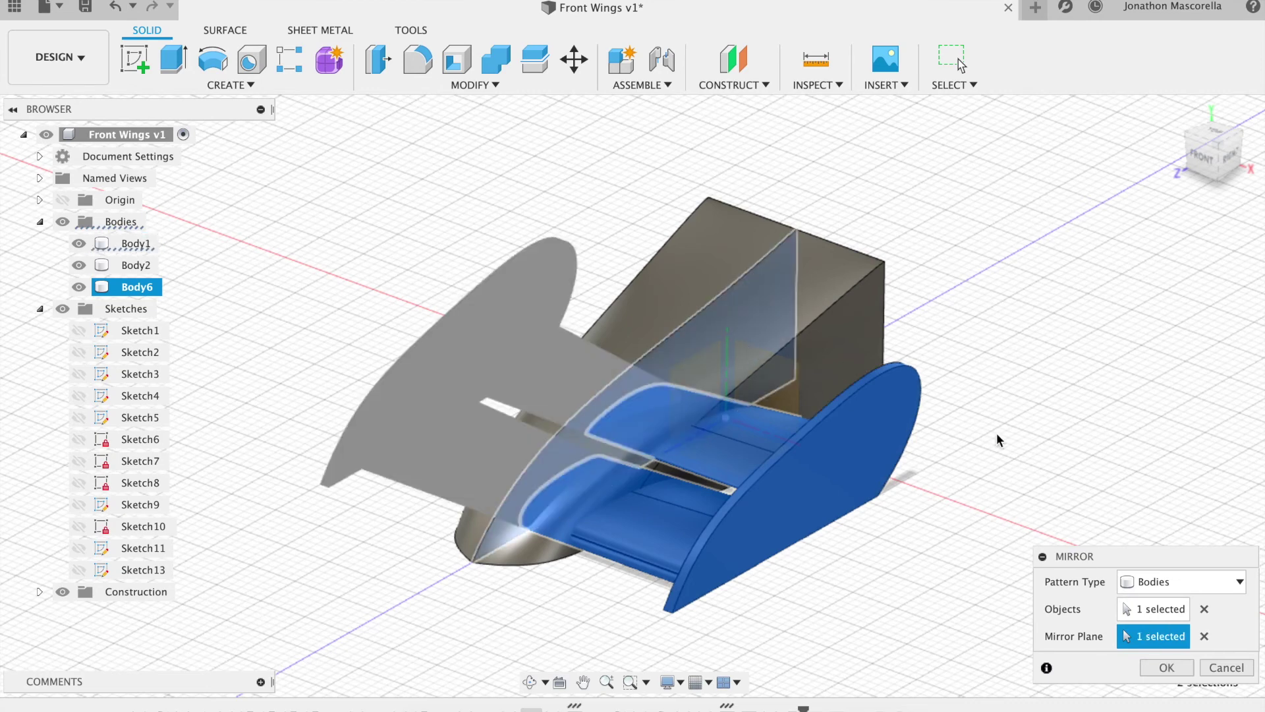
click(1167, 667)
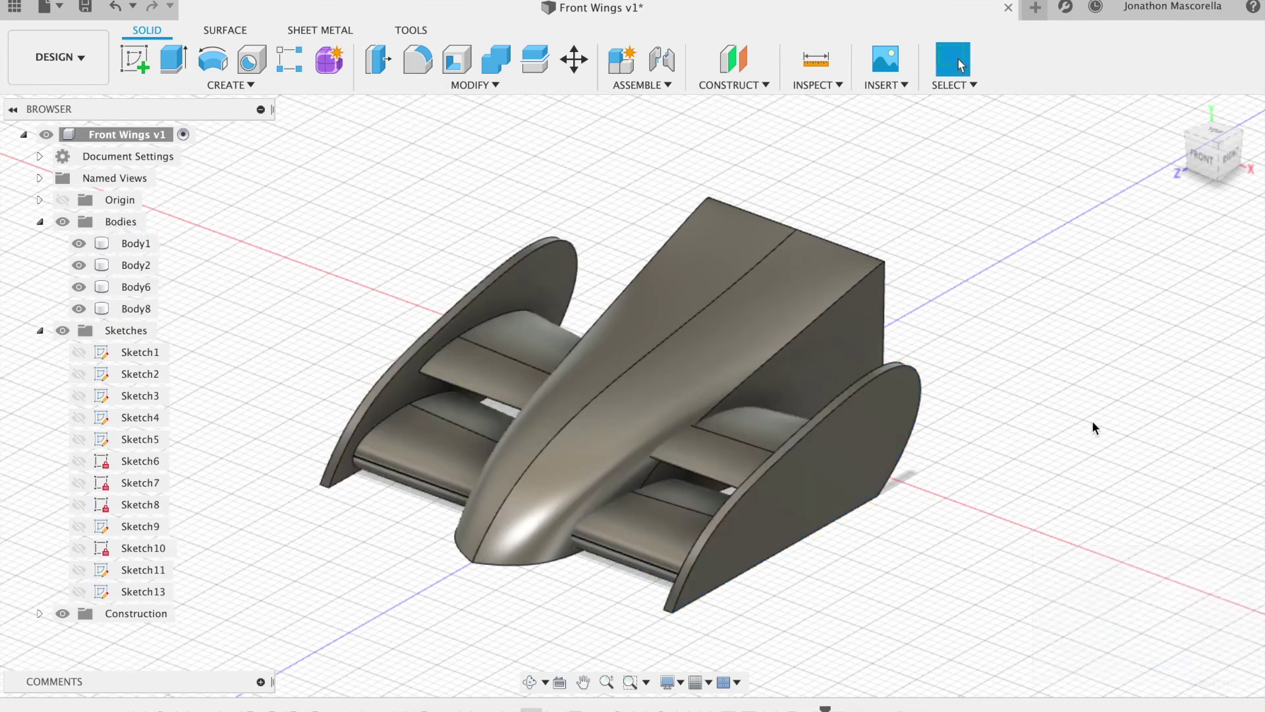
mouse_move(1211, 162)
mouse_down()
mouse_move(1252, 141)
mouse_move(1130, 125)
mouse_move(1186, 152)
mouse_up()
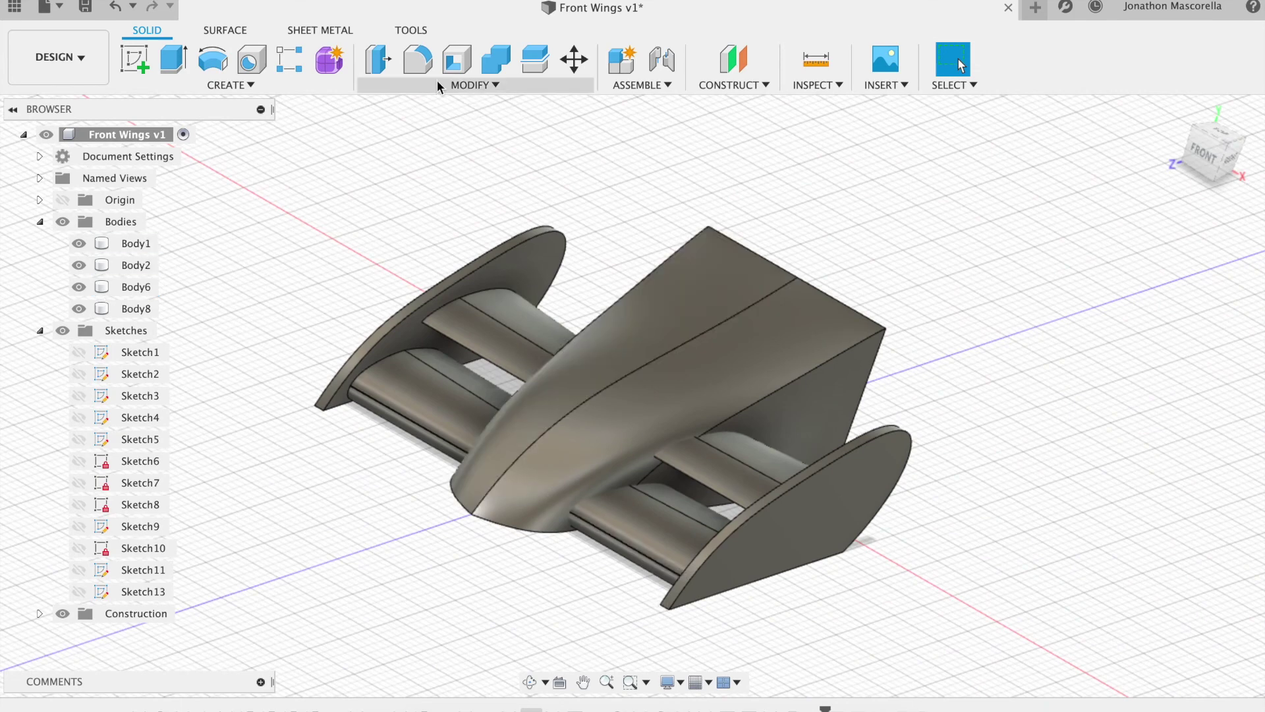
- Fillet the outer edges of the left and right end plates with a 2 mm radius
click(417, 64)
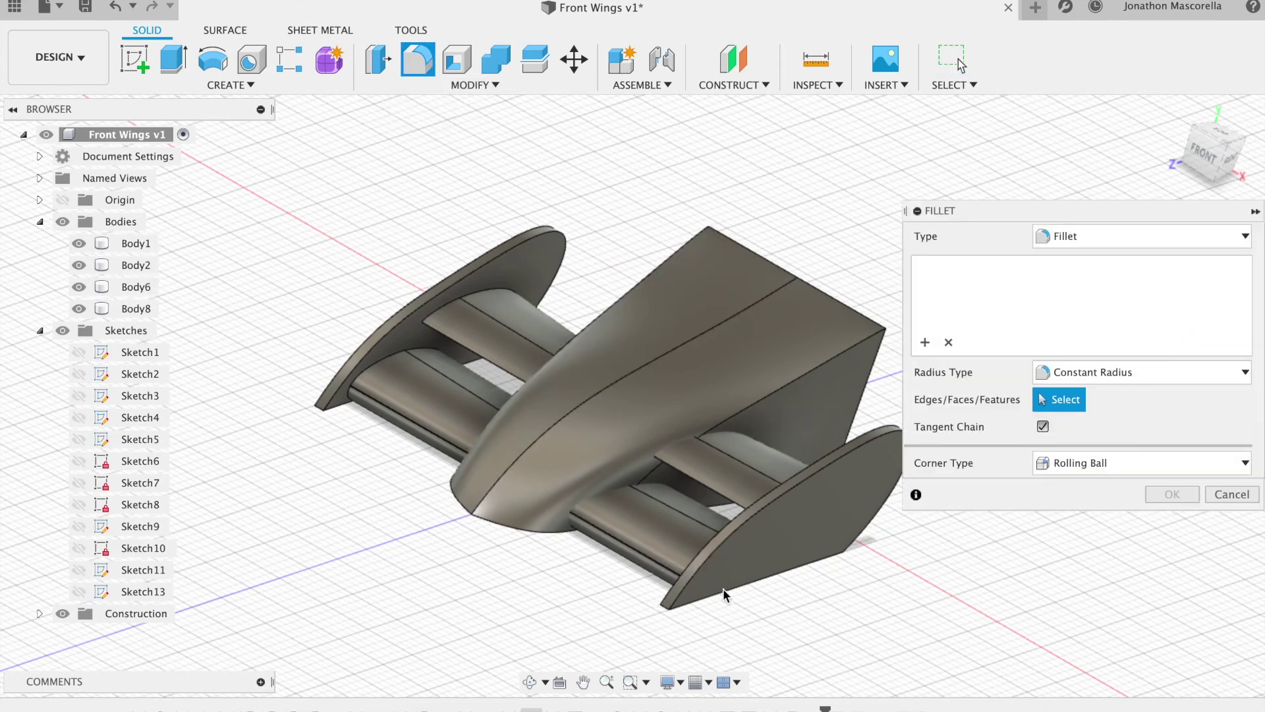
click(666, 608)
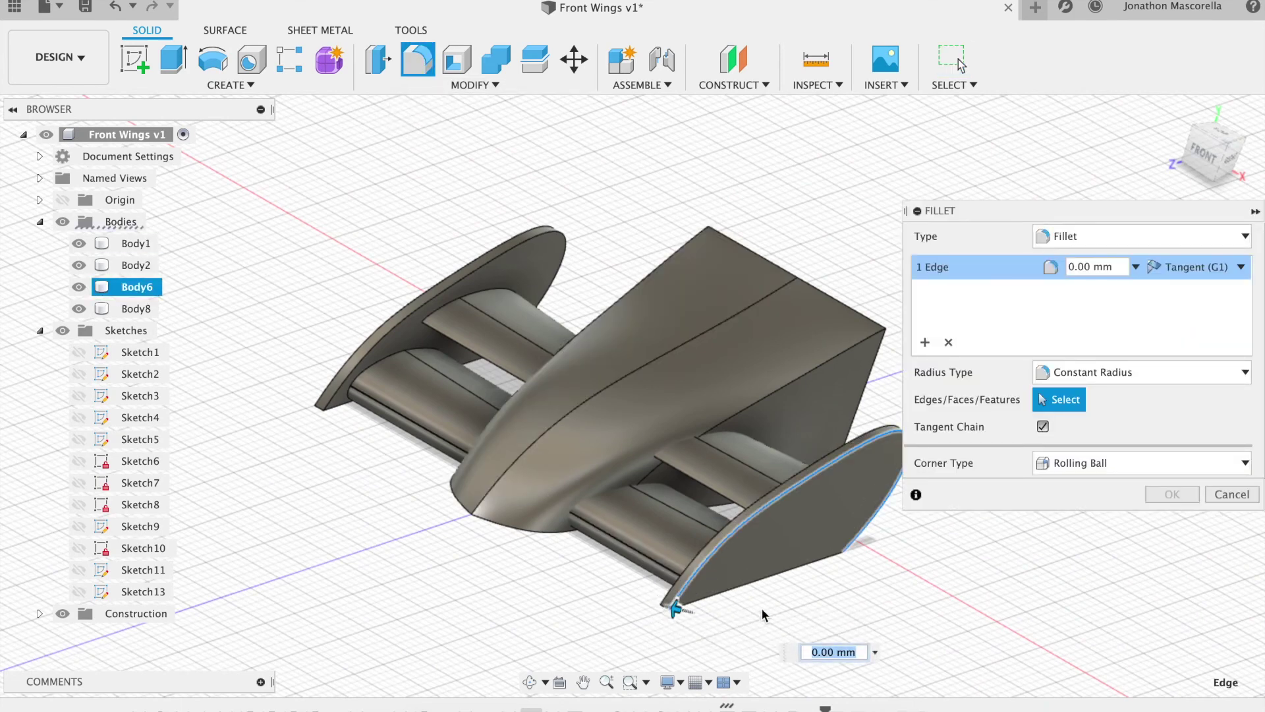
click(948, 342)
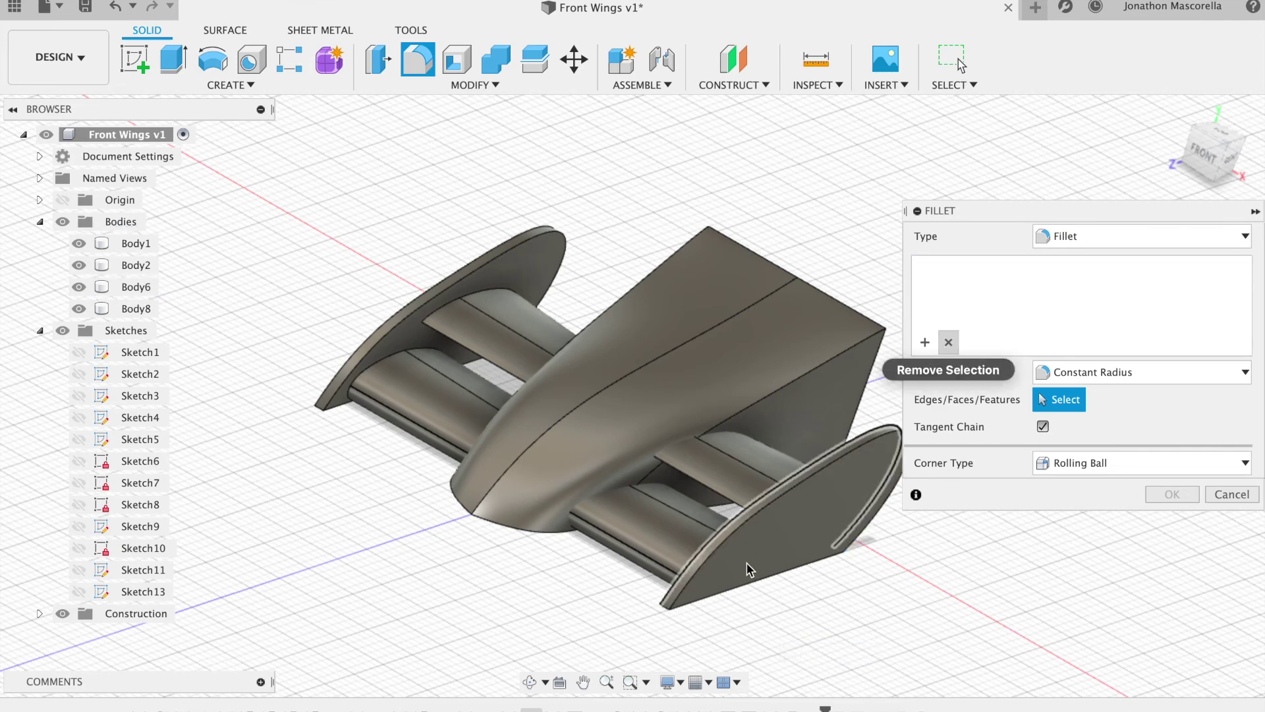
click(663, 607)
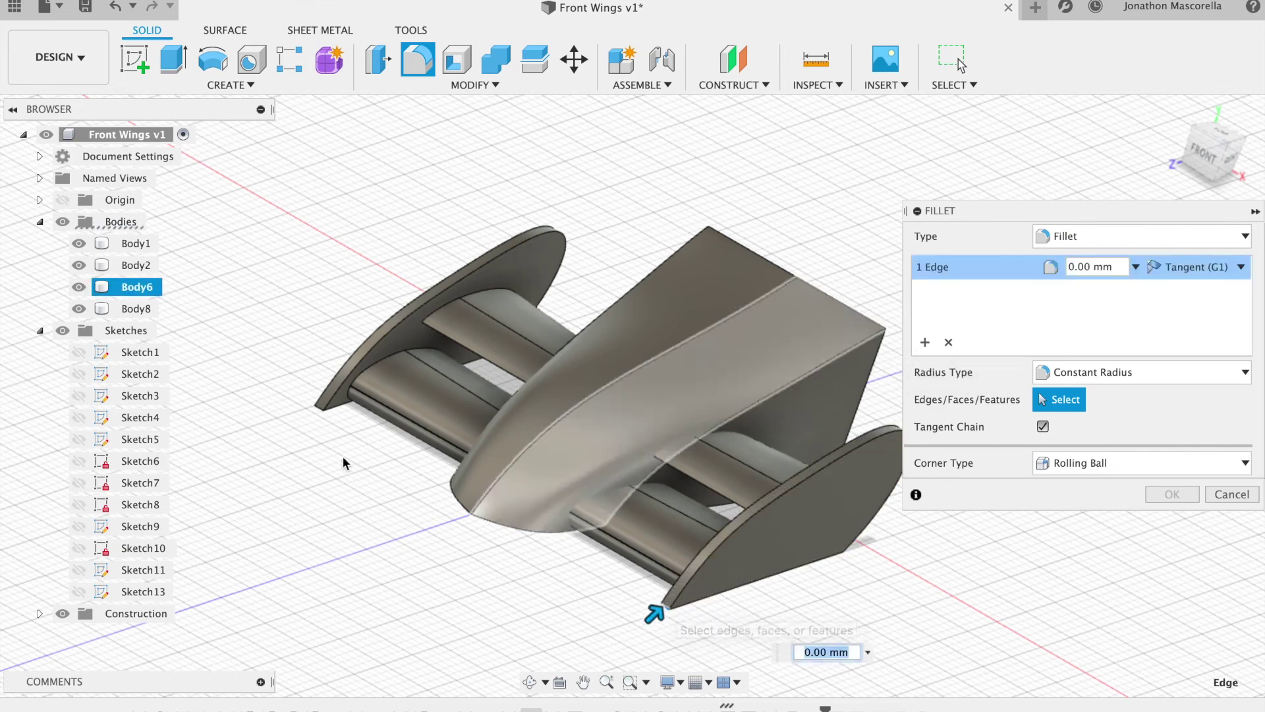
click(316, 405)
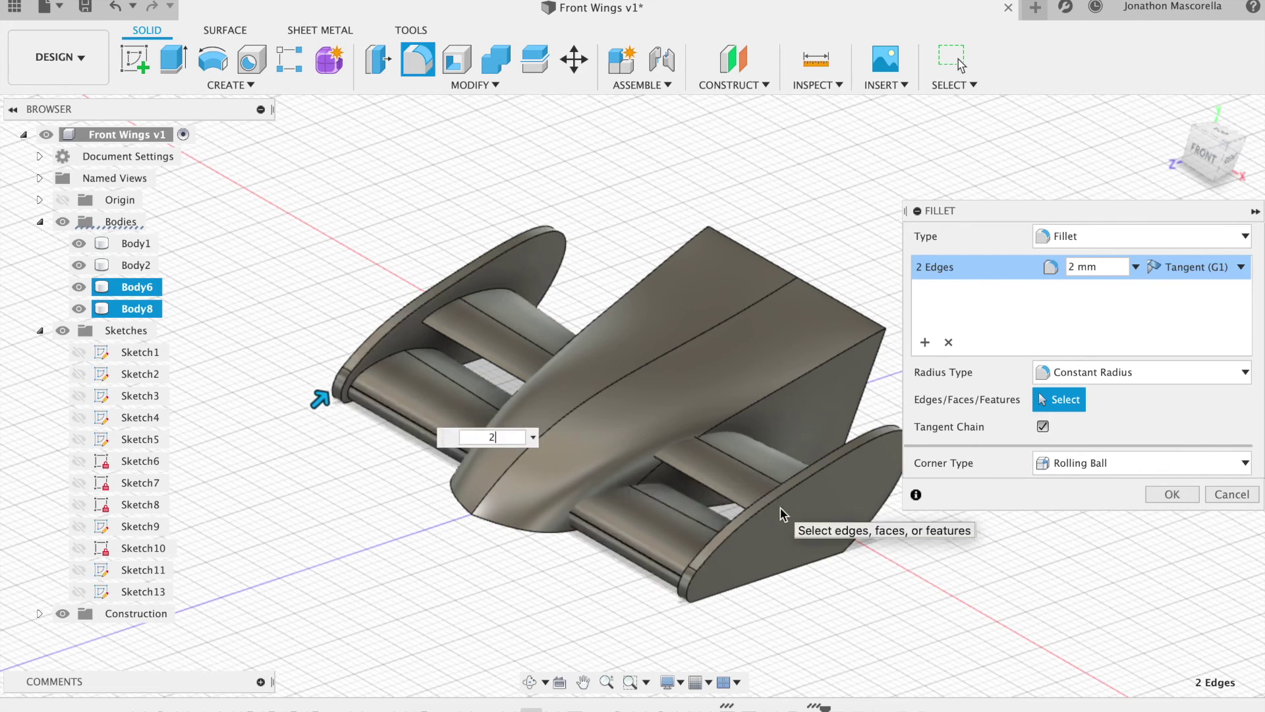
text(1)
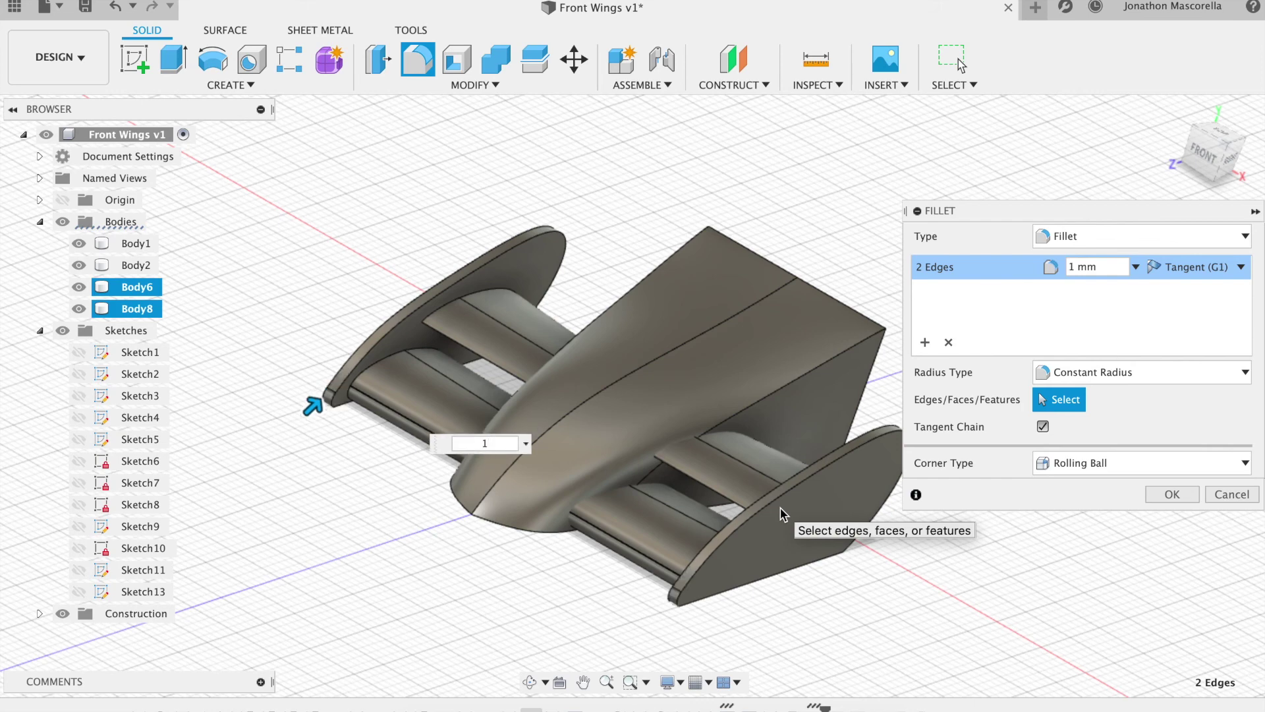
text(2)
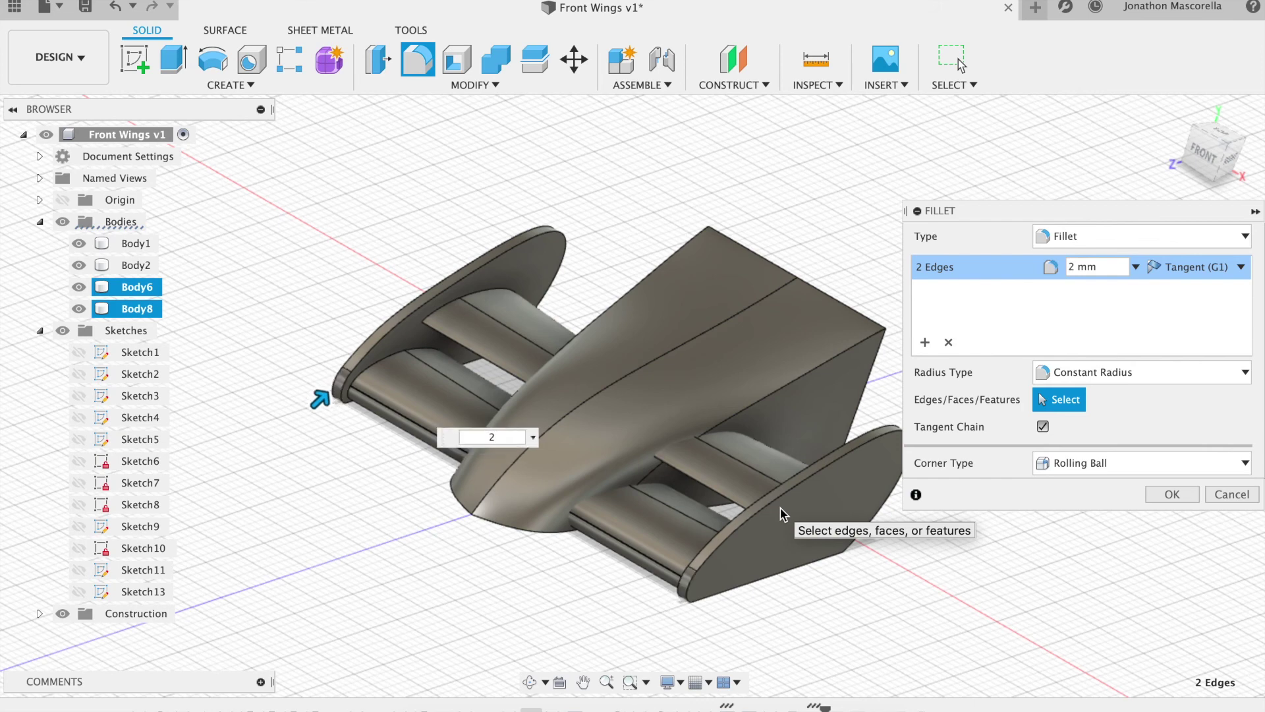
click(1174, 496)
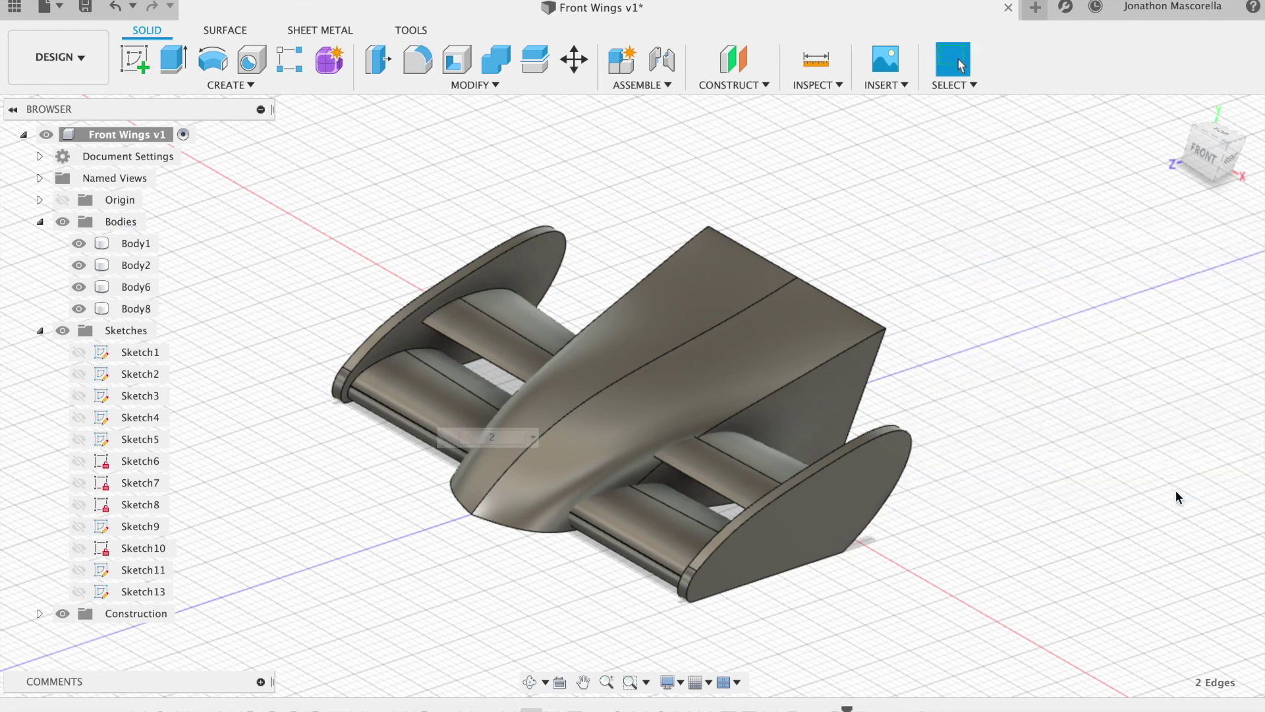
mouse_move(1169, 121)
shift+middle_down()
mouse_move(1160, 134)
mouse_move(1138, 116)
mouse_move(1216, 148)
mouse_move(1147, 107)
mouse_move(1149, 73)
mouse_move(1143, 87)
mouse_move(1055, 100)
mouse_move(1121, 127)
mouse_move(1025, 130)
mouse_move(1234, 158)
mouse_move(1228, 217)
mouse_move(1155, 190)
mouse_move(1042, 116)
mouse_move(1070, 127)
shift+middle_up()
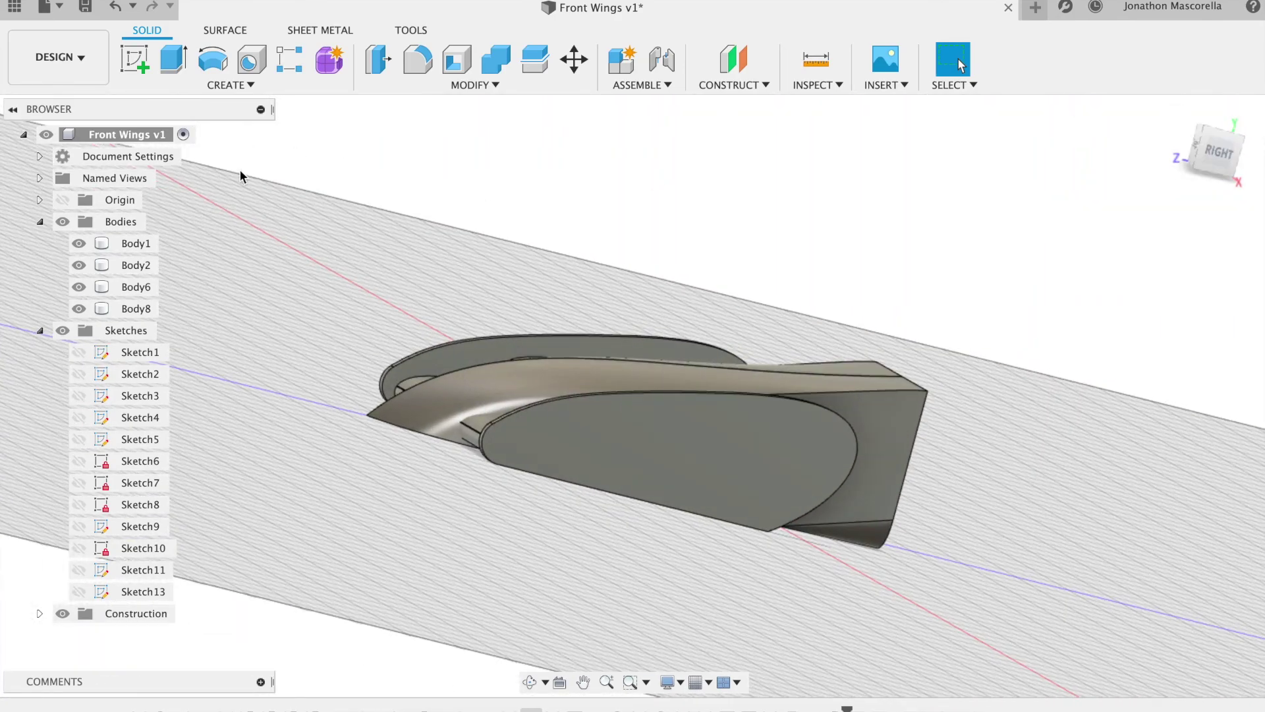